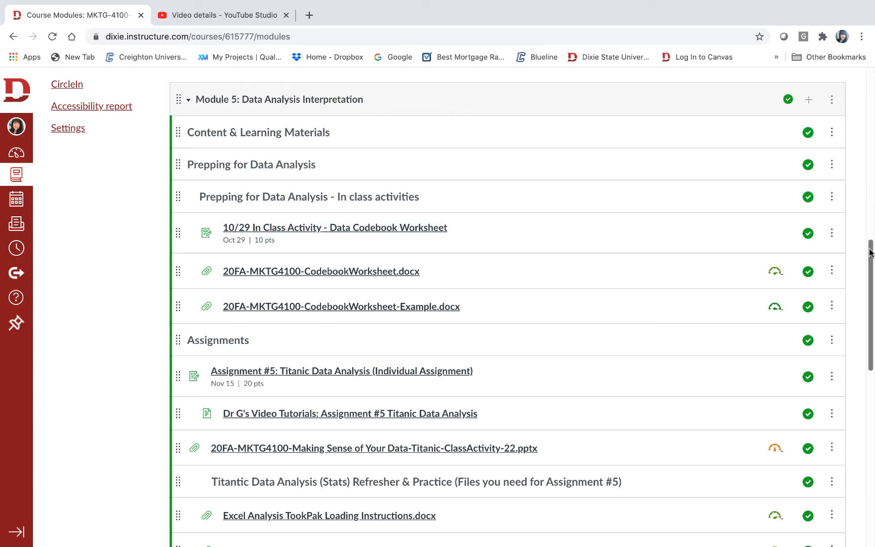
Look over the Assignment #5: Titanic Data Analysis page from Module 5 and return to the course modules list
{"action": "left_click_drag", "start_coordinate": [870, 252], "coordinate": [867, 326]}
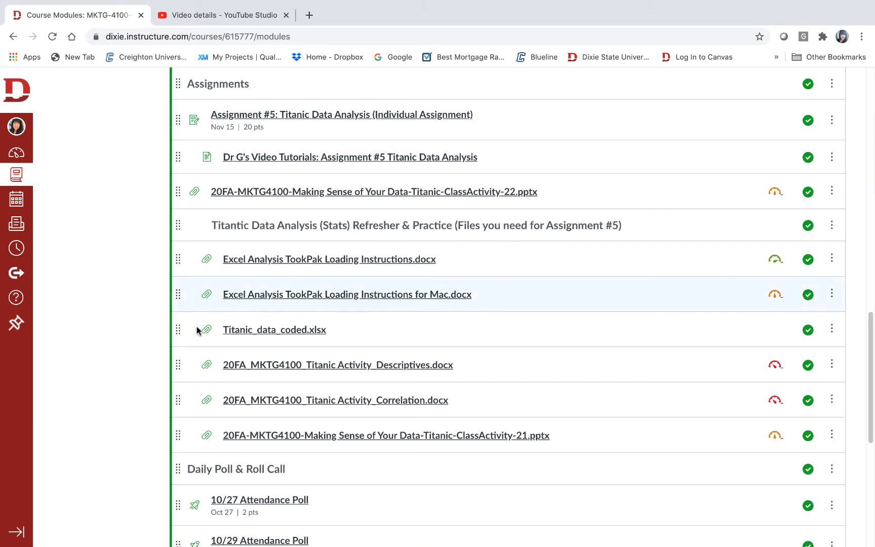
{"action": "left_click", "coordinate": [416, 122]}
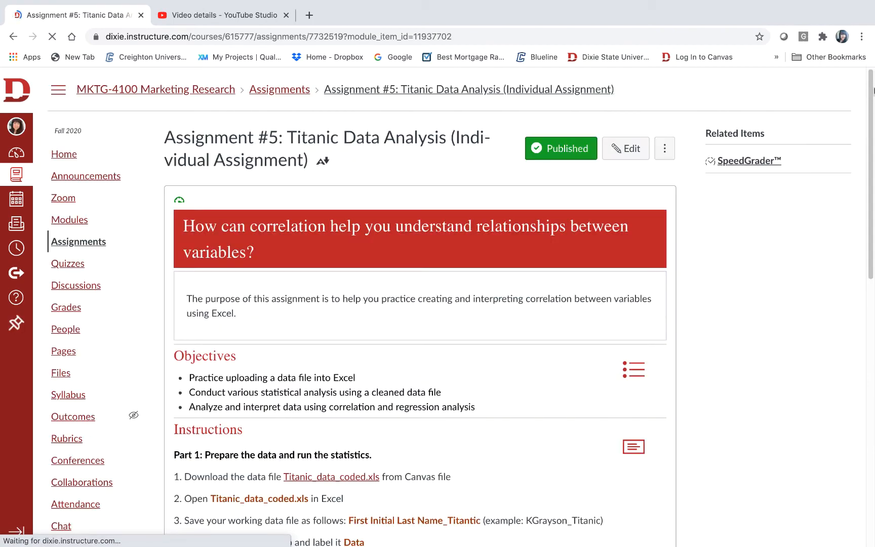
{"action": "left_click_drag", "start_coordinate": [866, 94], "coordinate": [841, 74]}
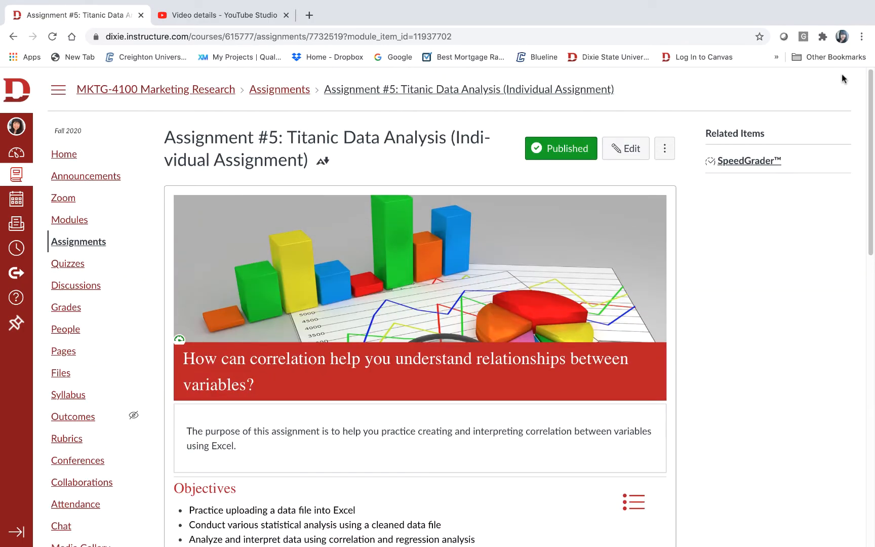
{"action": "left_click", "coordinate": [14, 37]}
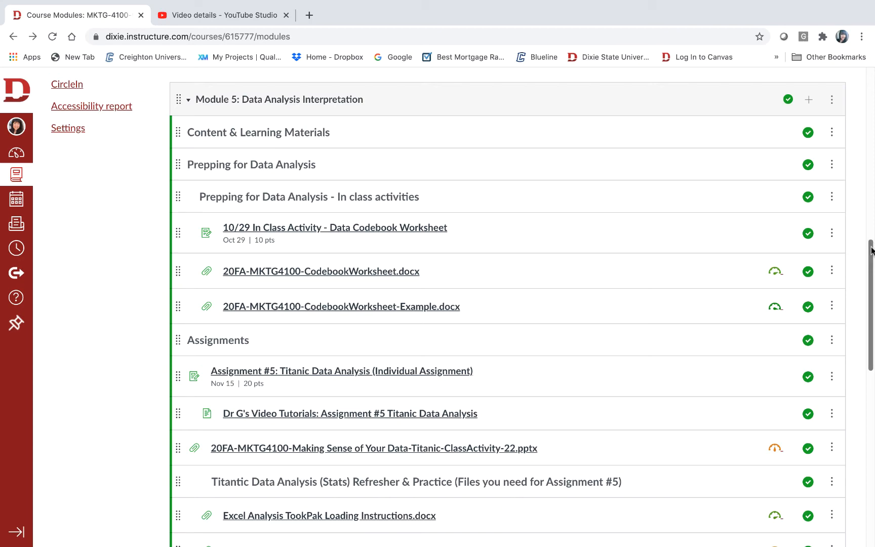
Download 20FA_MKTG4100_Titanic Activity_Descriptives.docx from the Module 5 assignment files and open it in Word
{"action": "left_click_drag", "start_coordinate": [870, 250], "coordinate": [865, 312]}
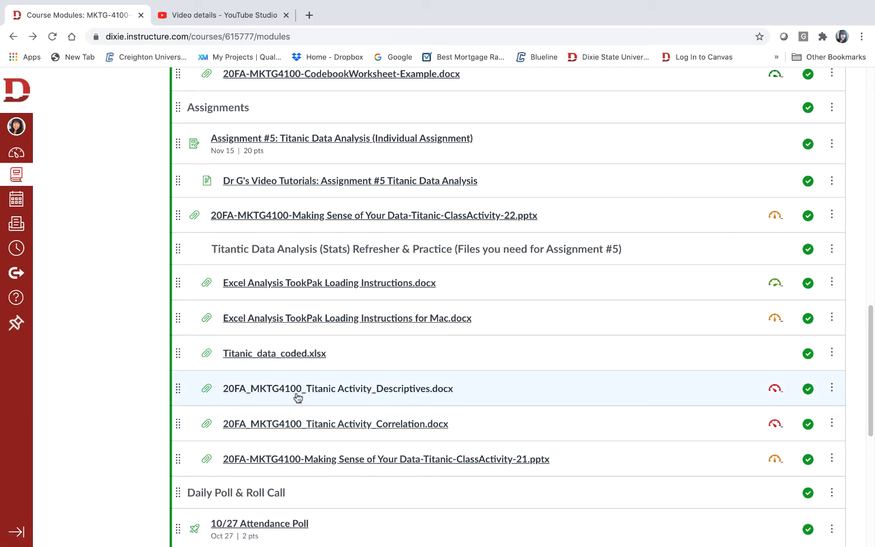
{"action": "left_click", "coordinate": [405, 390]}
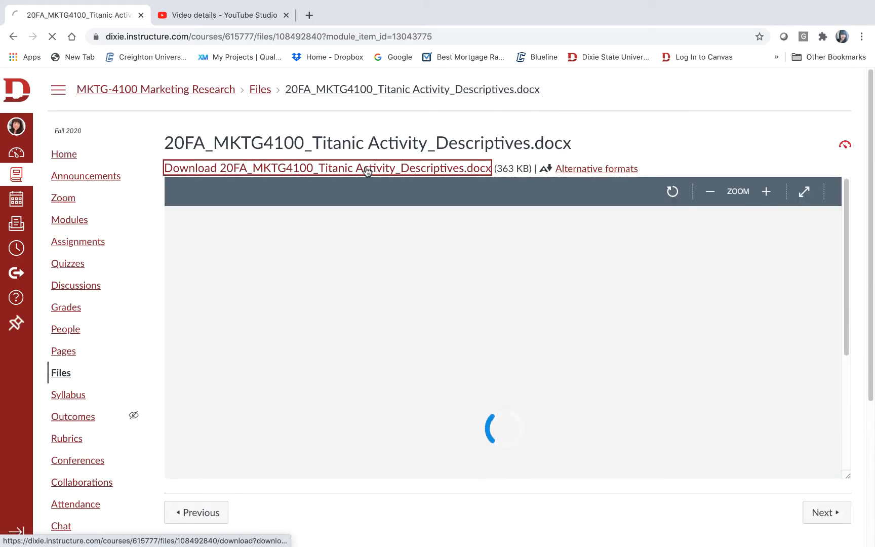
{"action": "left_click", "coordinate": [15, 530]}
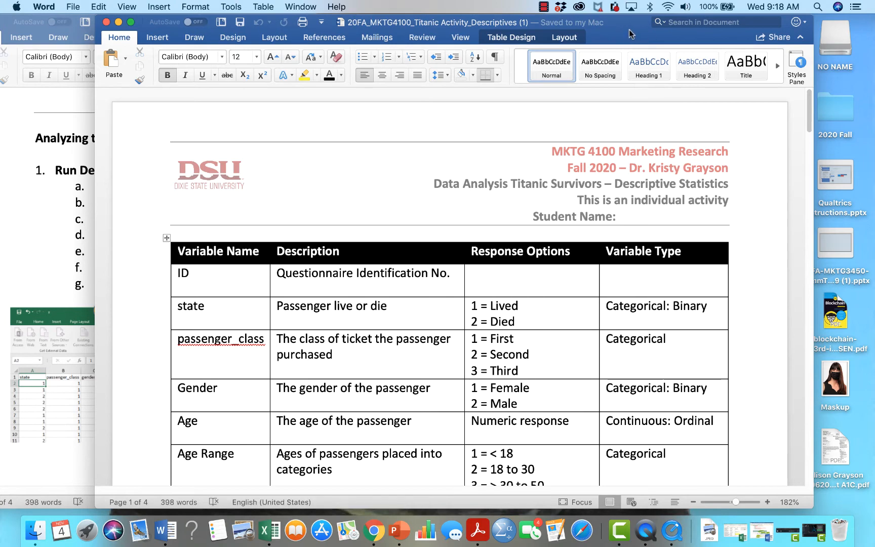
Read through the Descriptives document from the variable codebook and data preparation steps to the Analyzing the Data section on page 2
{"action": "left_click_drag", "start_coordinate": [631, 26], "coordinate": [560, 24]}
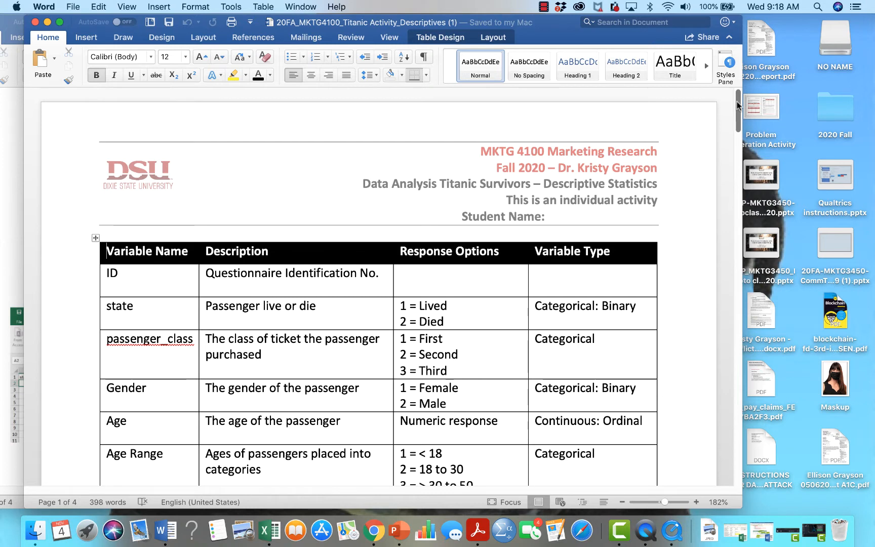
{"action": "left_click_drag", "start_coordinate": [737, 105], "coordinate": [695, 76]}
{"action": "left_click_drag", "start_coordinate": [739, 101], "coordinate": [738, 116]}
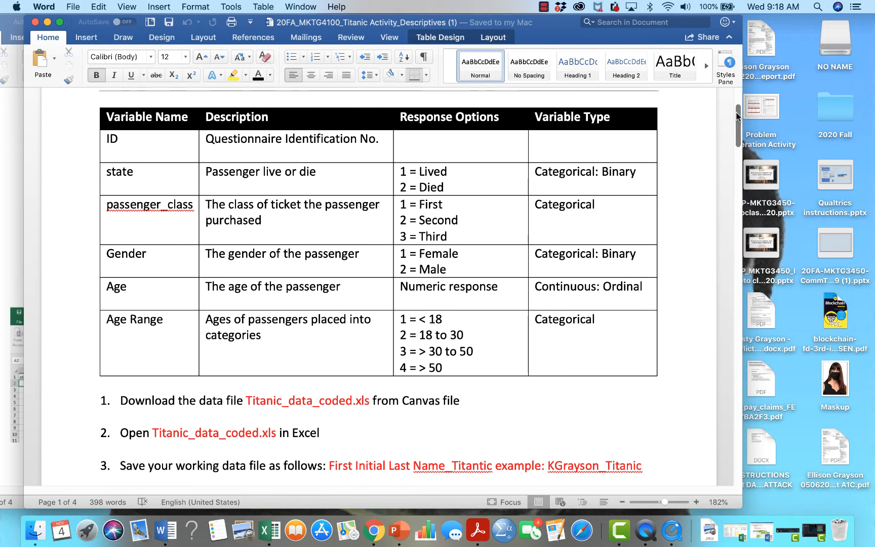
{"action": "left_click_drag", "start_coordinate": [738, 117], "coordinate": [738, 120]}
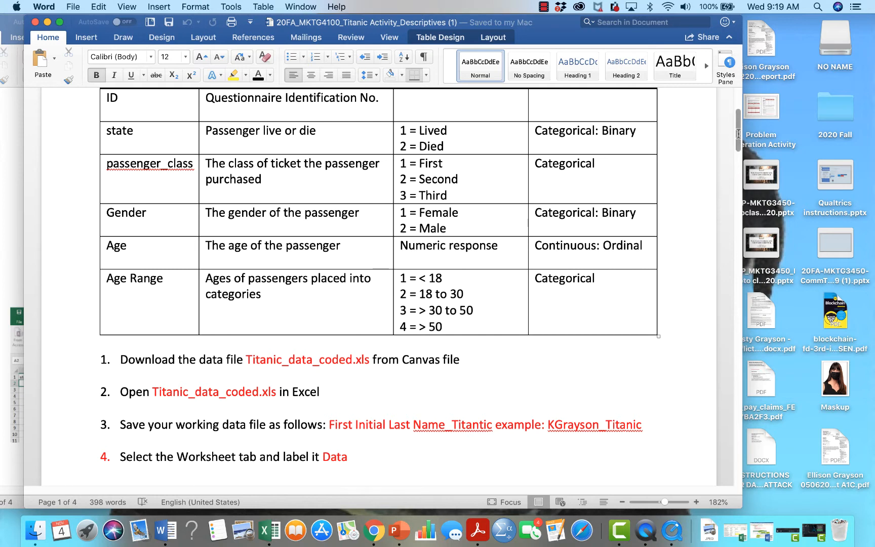
{"action": "left_click_drag", "start_coordinate": [739, 129], "coordinate": [738, 169]}
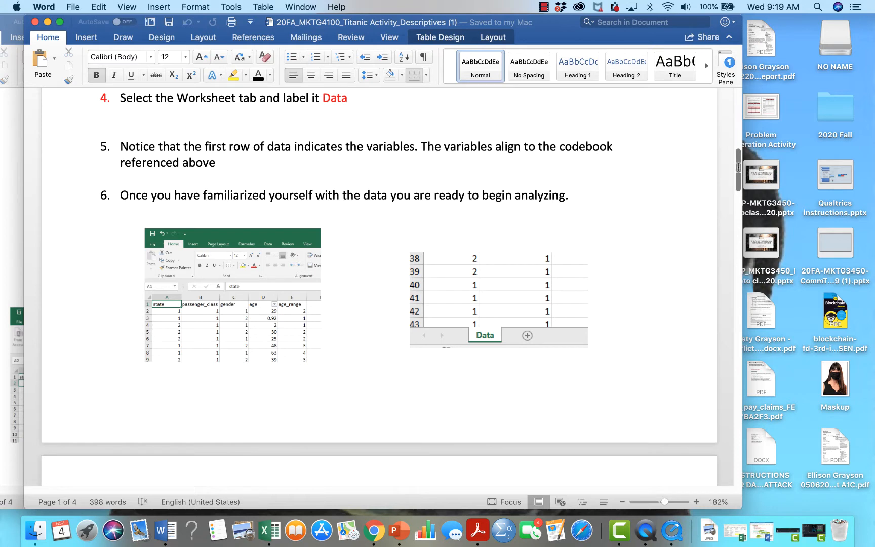
{"action": "left_click_drag", "start_coordinate": [737, 167], "coordinate": [736, 210]}
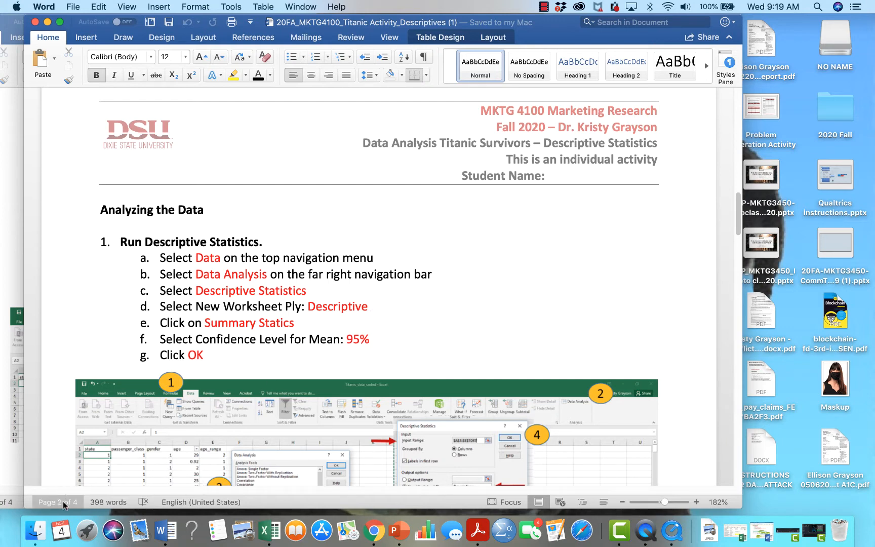
Switch to Finder and open the Excel workbook whose name ends in Titanic_2.xlsx from the Titanic Activity Files folder
{"action": "left_click", "coordinate": [37, 537]}
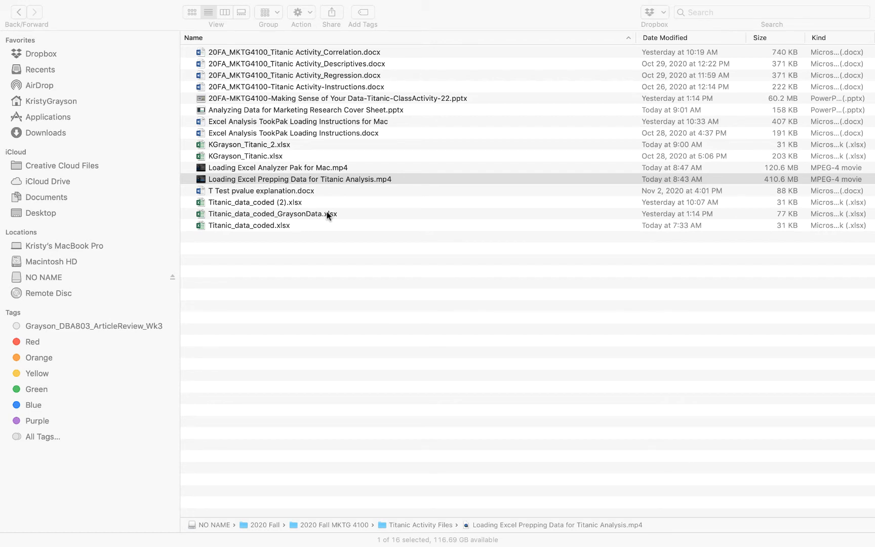
{"action": "left_click", "coordinate": [268, 146]}
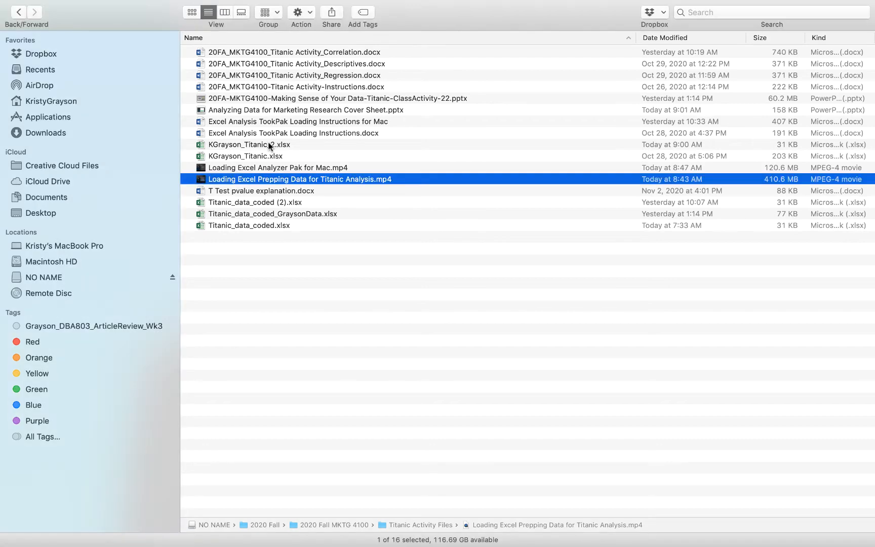
{"action": "left_click", "coordinate": [269, 145]}
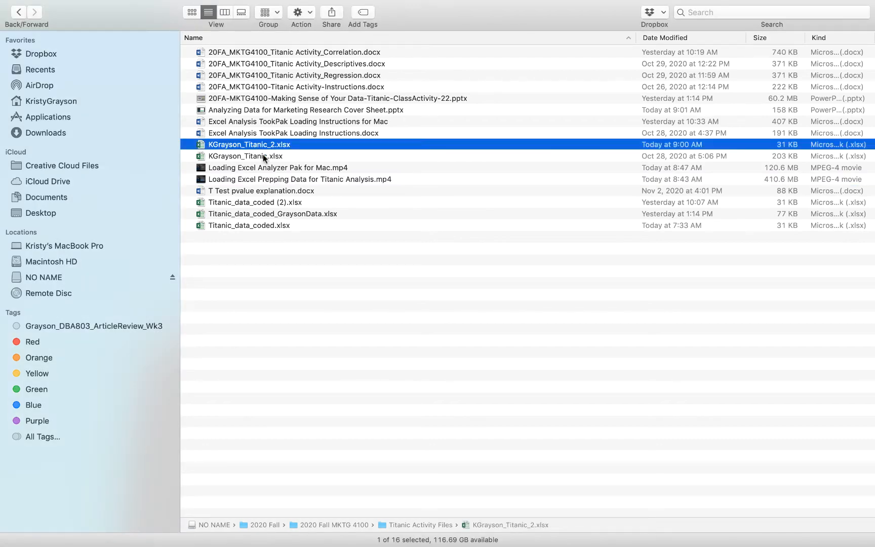
{"action": "left_click", "coordinate": [264, 157]}
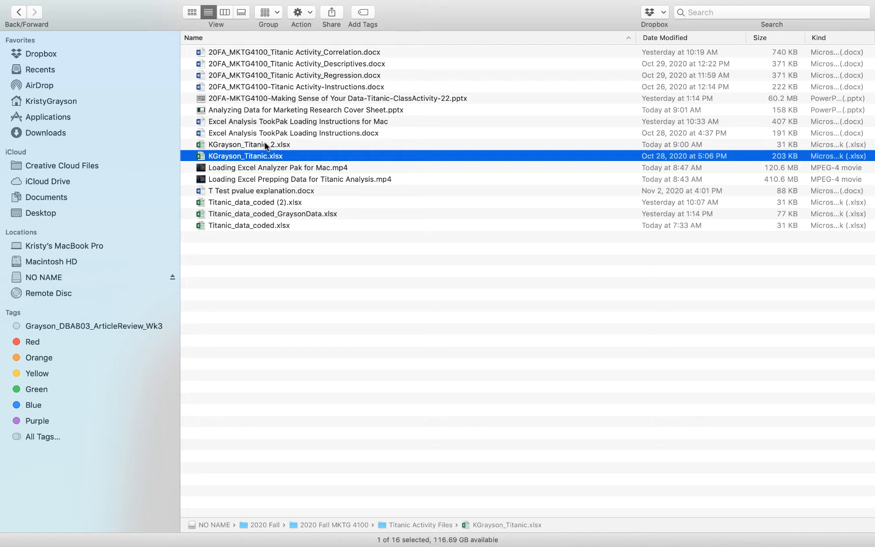
{"action": "left_click", "coordinate": [266, 145]}
{"action": "double_click", "coordinate": [265, 145]}
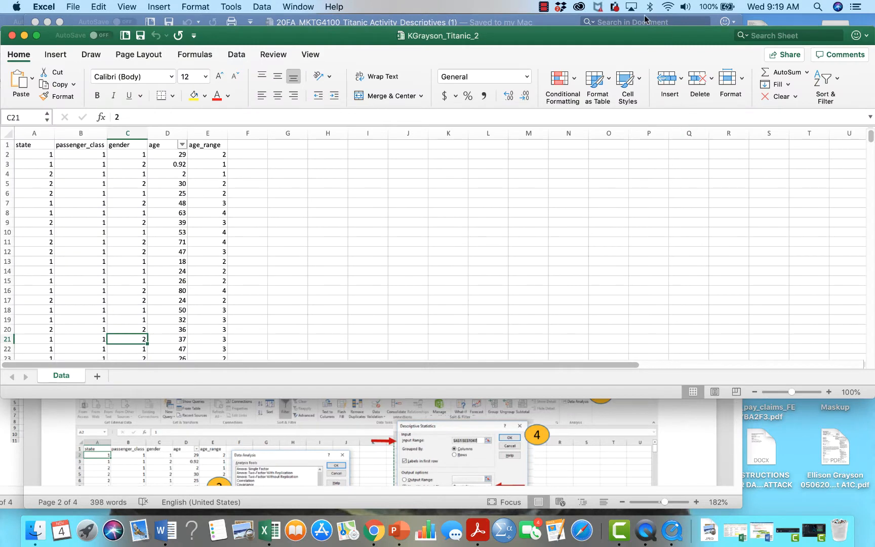
Reposition the workbook window, extend it downward to show more rows, and select cell A2
{"action": "left_click_drag", "start_coordinate": [628, 36], "coordinate": [659, 15]}
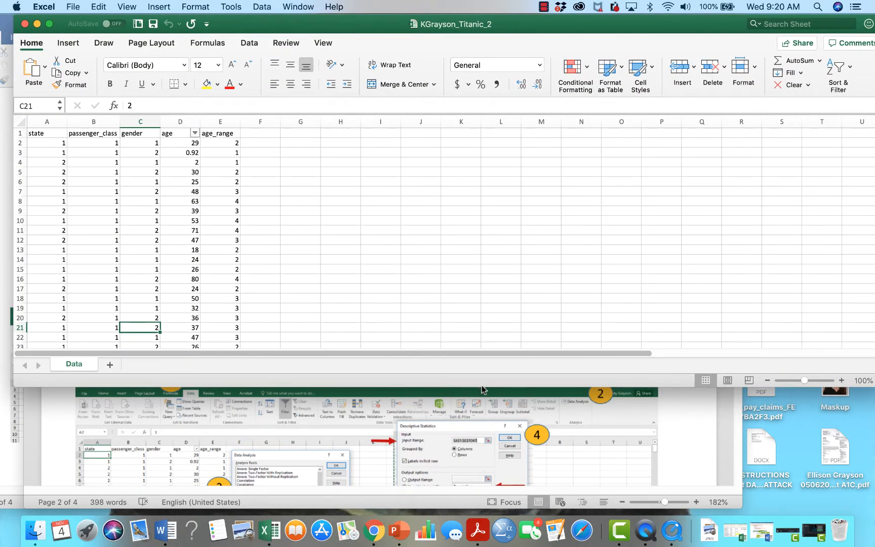
{"action": "left_click_drag", "start_coordinate": [482, 386], "coordinate": [492, 483]}
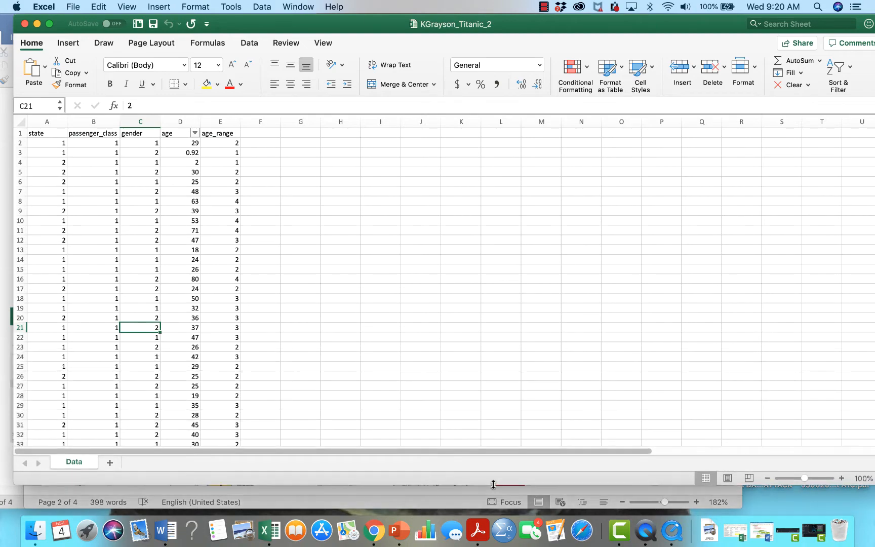
{"action": "left_click", "coordinate": [62, 143]}
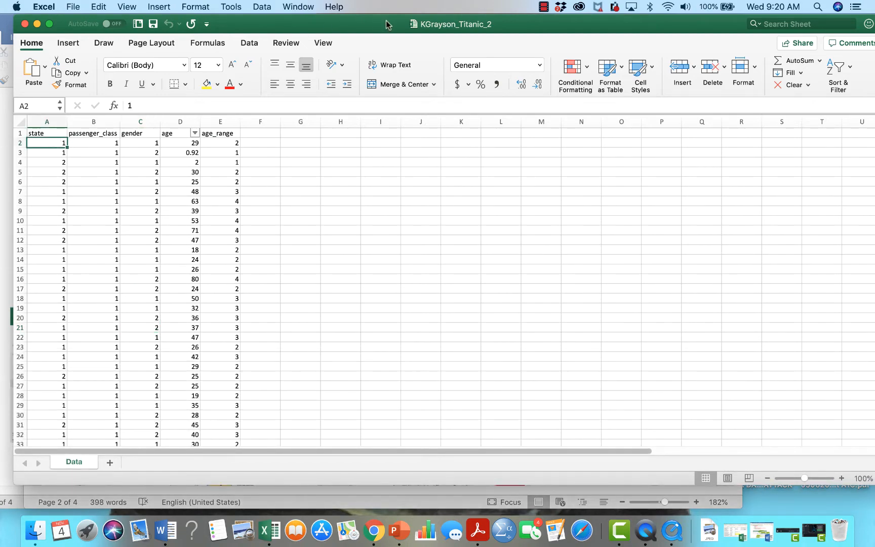
Move the workbook window aside and review the Run Descriptive Statistics instructions and their illustration in the Word document
{"action": "left_click_drag", "start_coordinate": [380, 23], "coordinate": [562, 115]}
{"action": "left_click", "coordinate": [164, 147]}
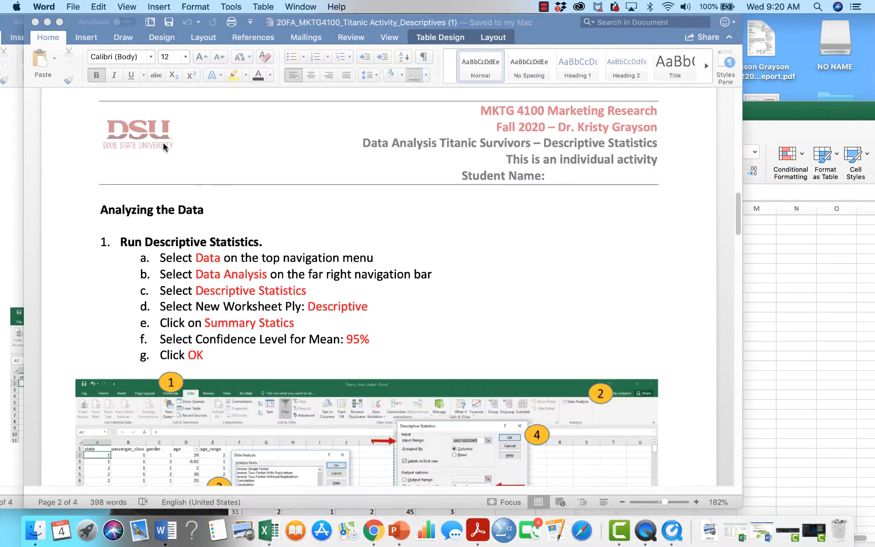
{"action": "left_click_drag", "start_coordinate": [562, 28], "coordinate": [509, 6]}
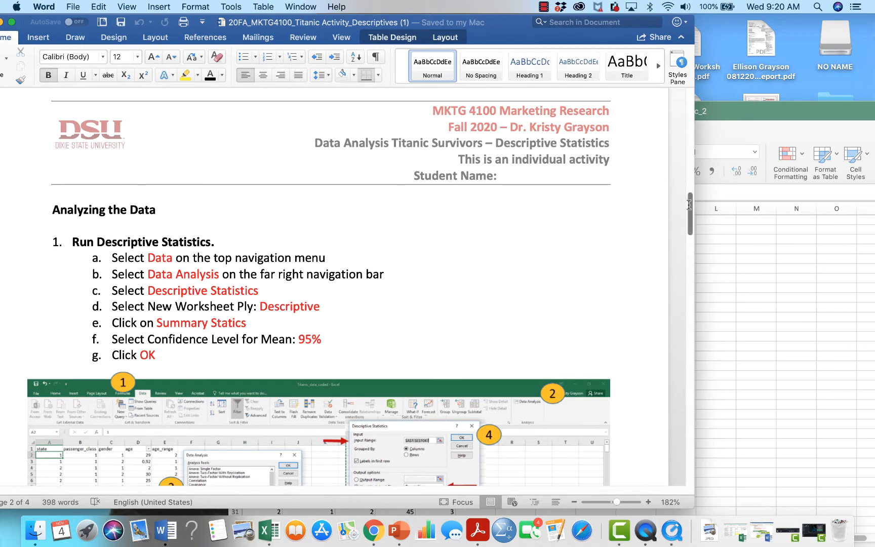
{"action": "left_click_drag", "start_coordinate": [689, 204], "coordinate": [665, 196]}
{"action": "scroll", "coordinate": [665, 197], "scroll_direction": "down", "scroll_amount": 3}
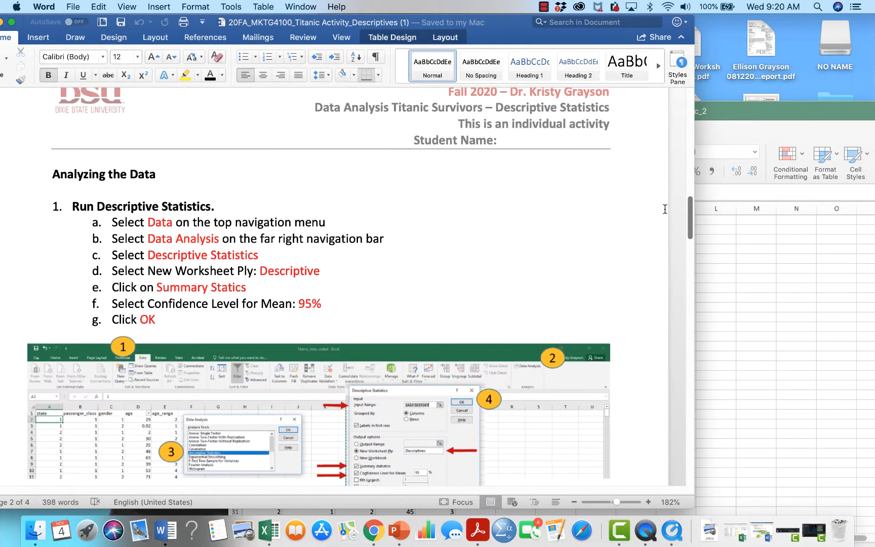
Switch back to the Titanic_2 workbook in Excel and show it full screen at 210% zoom
{"action": "left_click", "coordinate": [766, 112]}
{"action": "double_click", "coordinate": [765, 112]}
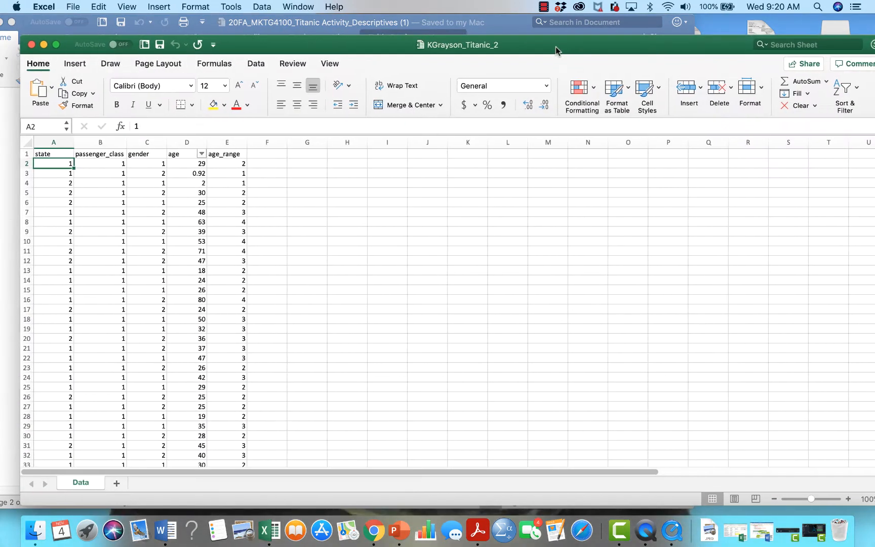
{"action": "left_click", "coordinate": [56, 46]}
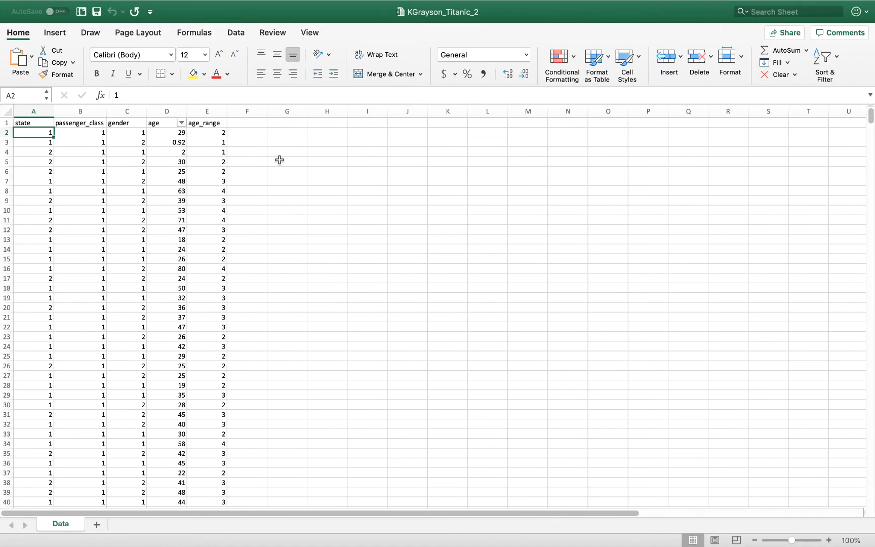
{"action": "left_click", "coordinate": [829, 540]}
{"action": "left_click", "coordinate": [829, 540]}
{"action": "left_click", "coordinate": [829, 541]}
{"action": "left_click", "coordinate": [829, 541]}
{"action": "left_click", "coordinate": [829, 540]}
{"action": "left_click", "coordinate": [828, 540]}
{"action": "left_click", "coordinate": [828, 540]}
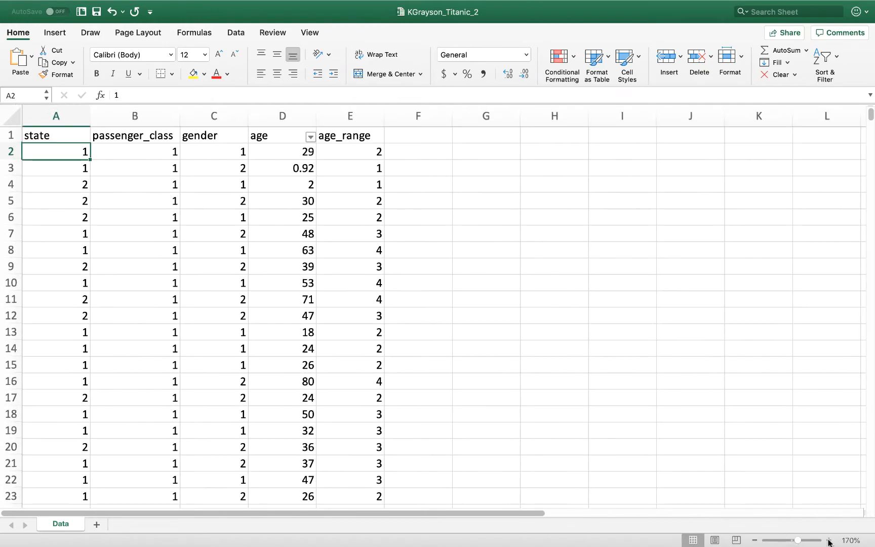
{"action": "left_click", "coordinate": [829, 540]}
{"action": "left_click", "coordinate": [829, 540]}
{"action": "left_click", "coordinate": [829, 540]}
{"action": "left_click", "coordinate": [829, 540]}
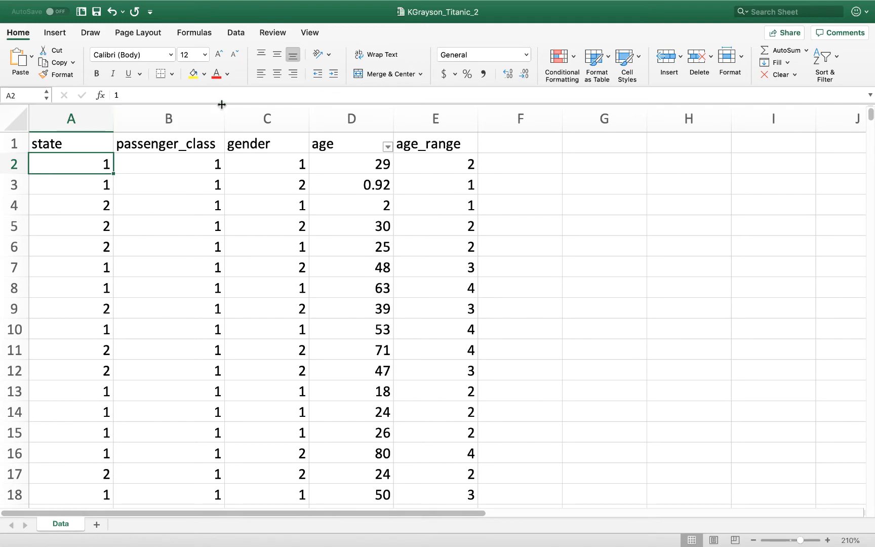
Start the Descriptive Statistics tool from the Data Analysis tools
{"action": "left_click", "coordinate": [240, 35]}
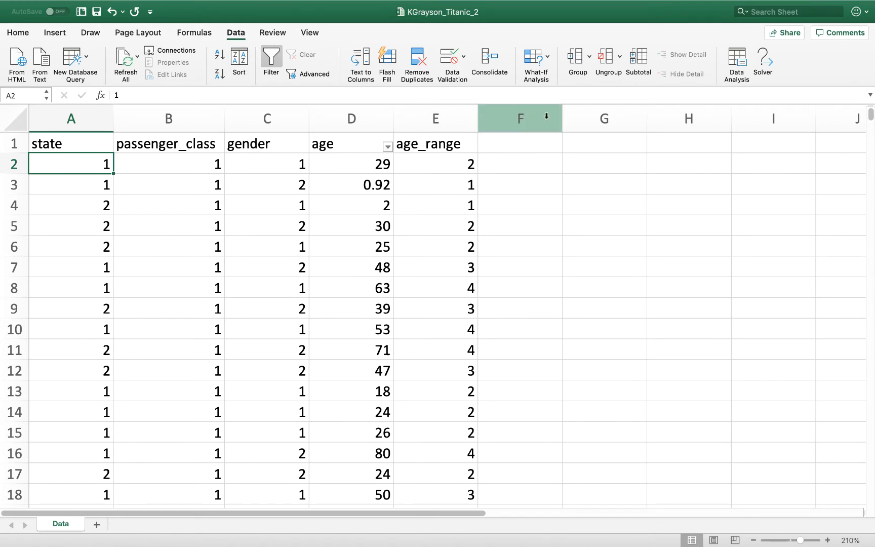
{"action": "left_click", "coordinate": [738, 63]}
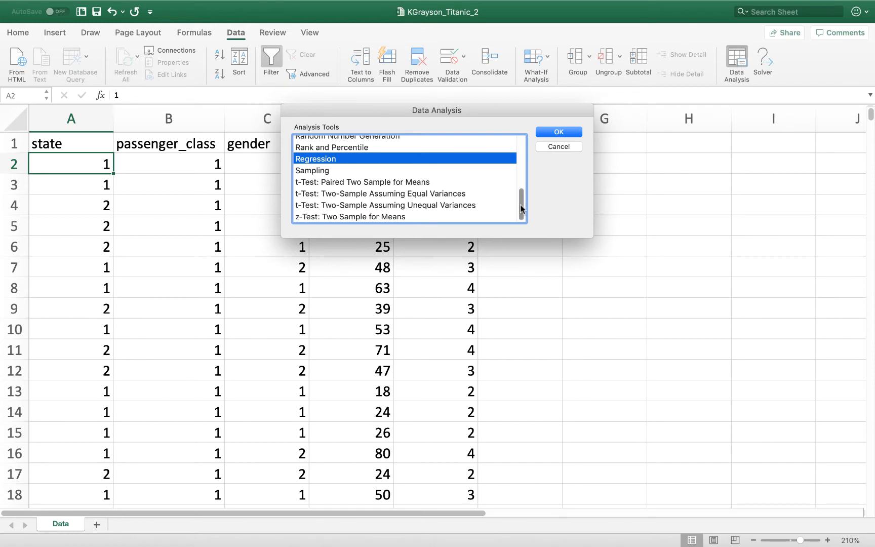
{"action": "left_click_drag", "start_coordinate": [521, 210], "coordinate": [522, 148]}
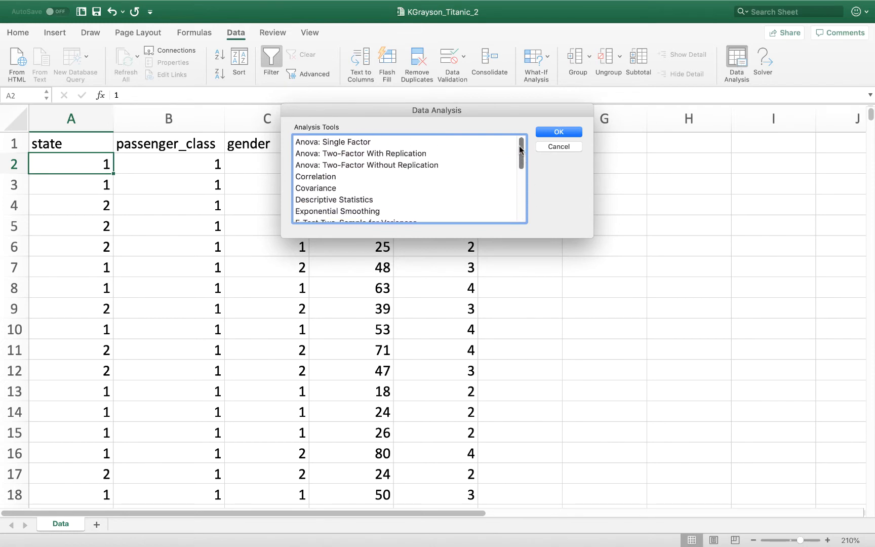
{"action": "mouse_move", "coordinate": [519, 157]}
{"action": "left_mouse_down"}
{"action": "mouse_move", "coordinate": [523, 212]}
{"action": "mouse_move", "coordinate": [522, 144]}
{"action": "left_mouse_up"}
{"action": "mouse_move", "coordinate": [523, 144]}
{"action": "left_mouse_down"}
{"action": "mouse_move", "coordinate": [520, 168]}
{"action": "mouse_move", "coordinate": [519, 144]}
{"action": "left_mouse_up"}
{"action": "mouse_move", "coordinate": [523, 149]}
{"action": "left_mouse_down"}
{"action": "mouse_move", "coordinate": [518, 184]}
{"action": "mouse_move", "coordinate": [521, 145]}
{"action": "left_mouse_up"}
{"action": "left_click", "coordinate": [338, 200]}
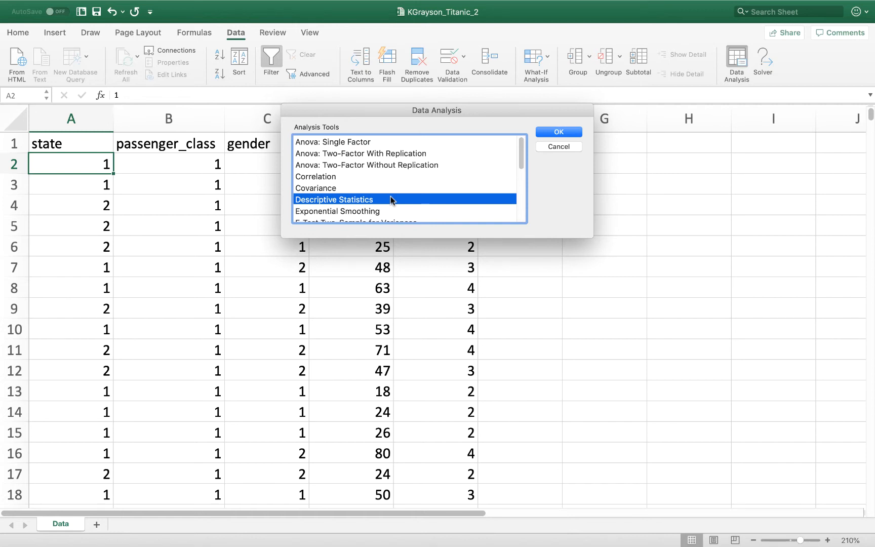
{"action": "left_click", "coordinate": [562, 131]}
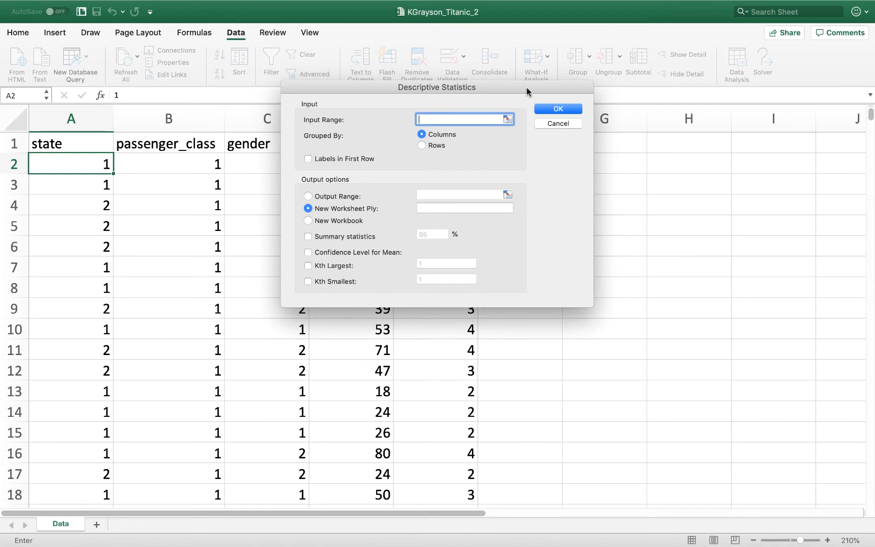
Name the new output worksheet Descriptive, include summary statistics, and set the confidence level for the mean to 95%
{"action": "left_click_drag", "start_coordinate": [527, 88], "coordinate": [719, 49]}
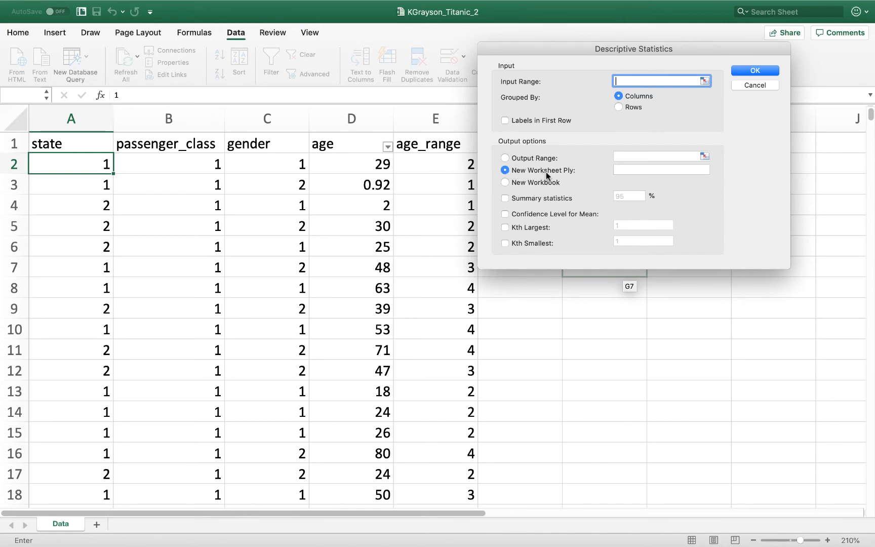
{"action": "left_click", "coordinate": [628, 170]}
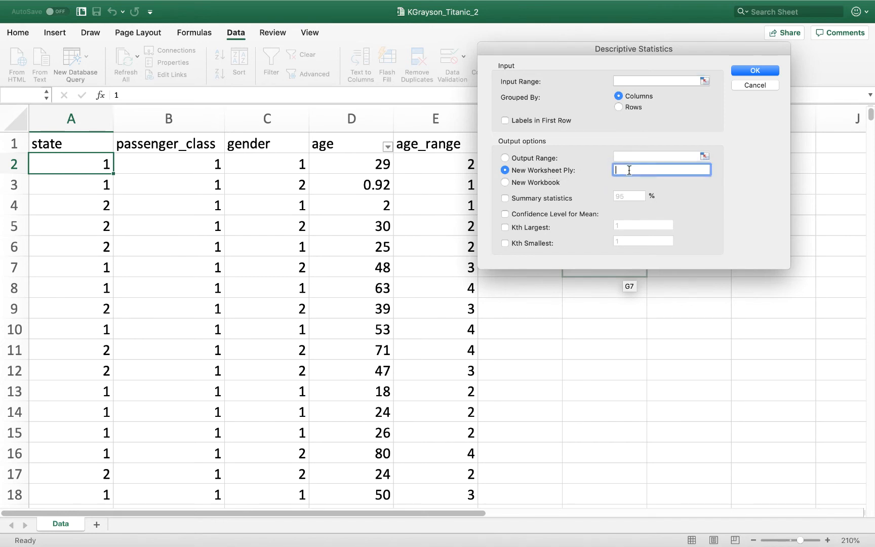
{"action": "type", "text": "Descriptive"}
{"action": "left_click", "coordinate": [540, 196]}
{"action": "type", "text": "9"}
Set the input range to $A$1:$E$1047 with labels in the first row and run the descriptive statistics
{"action": "left_click", "coordinate": [704, 82]}
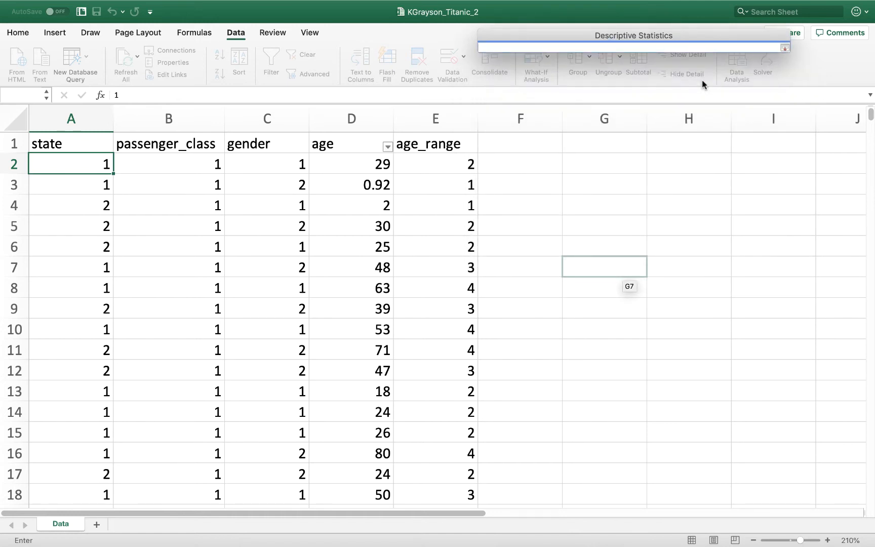
{"action": "left_click_drag", "start_coordinate": [63, 137], "coordinate": [470, 437]}
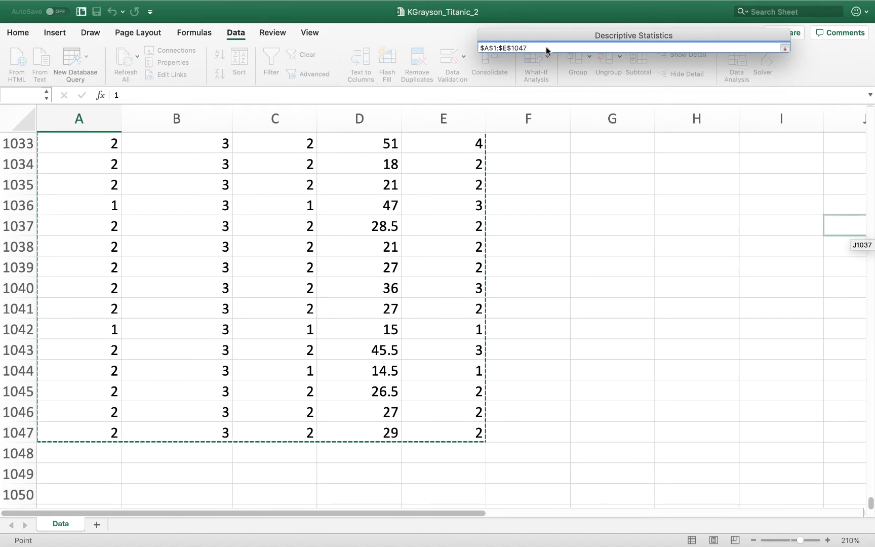
{"action": "left_click", "coordinate": [784, 46]}
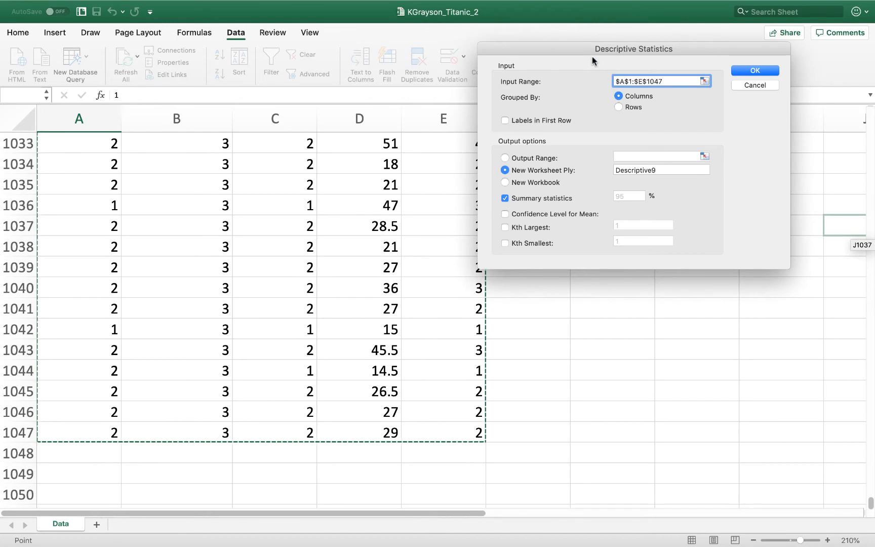
{"action": "left_click_drag", "start_coordinate": [559, 45], "coordinate": [442, 83]}
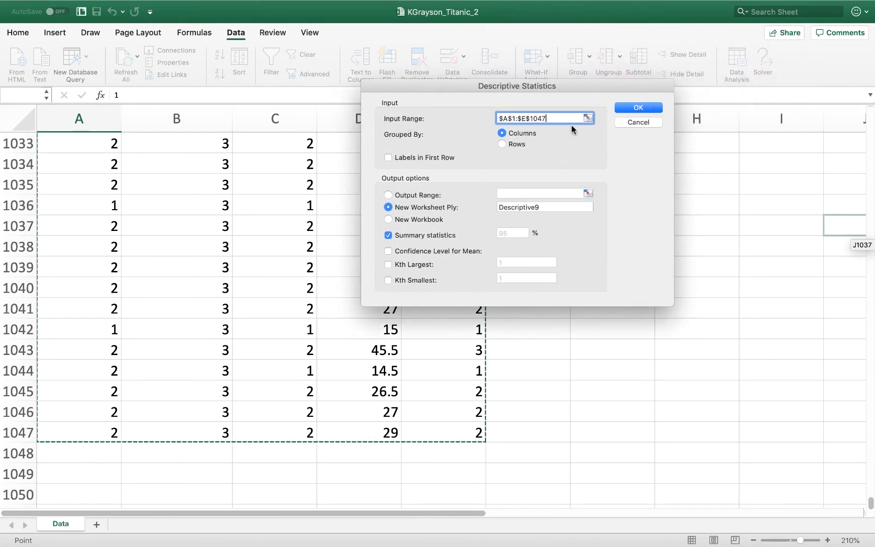
{"action": "left_click", "coordinate": [421, 157]}
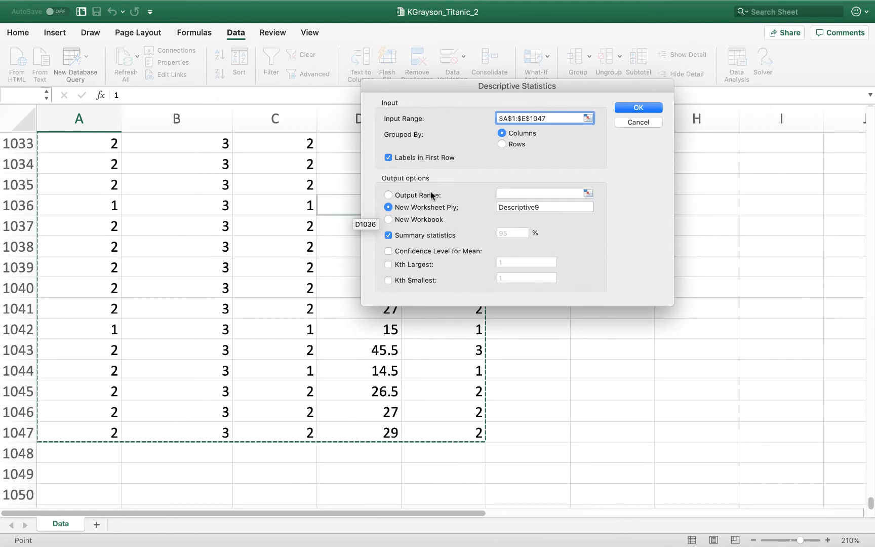
{"action": "left_click", "coordinate": [639, 107]}
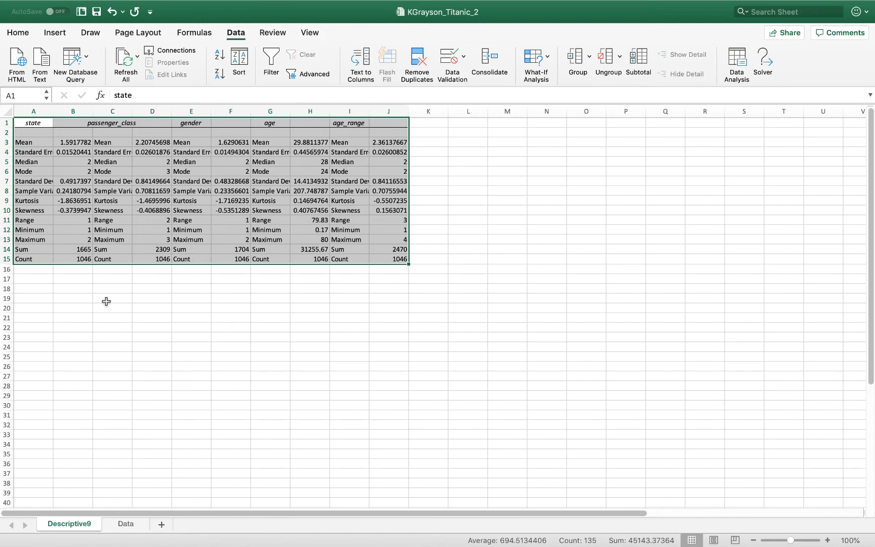
Fit the widths of all columns on the Descriptive9 sheet to their contents
{"action": "left_click", "coordinate": [8, 113]}
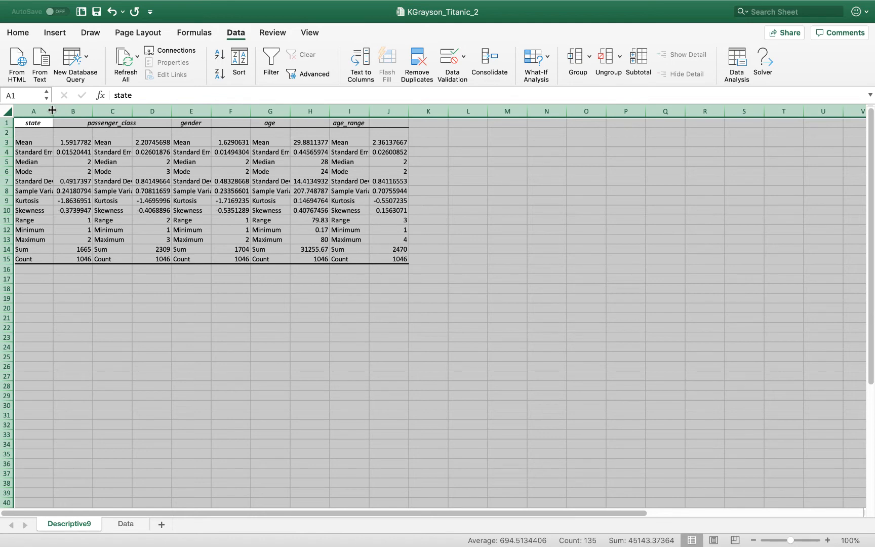
{"action": "double_click", "coordinate": [51, 110]}
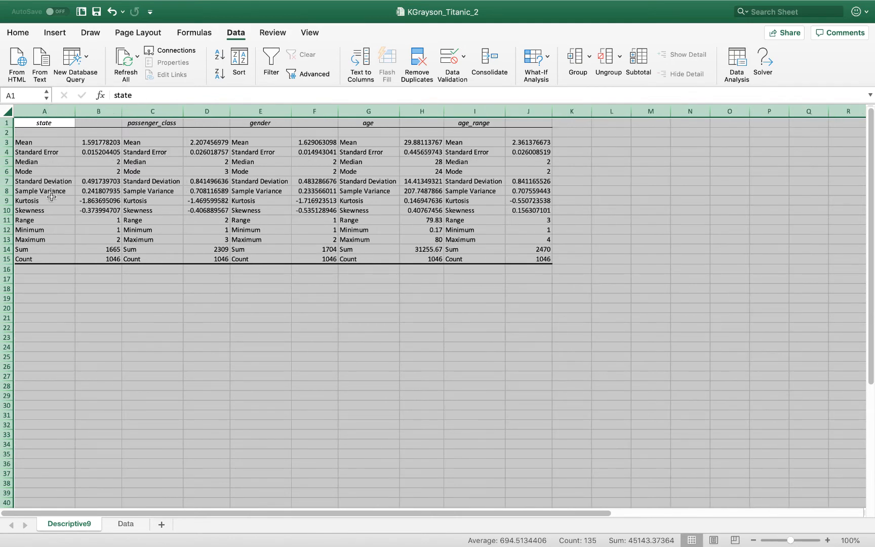
{"action": "left_click", "coordinate": [46, 295]}
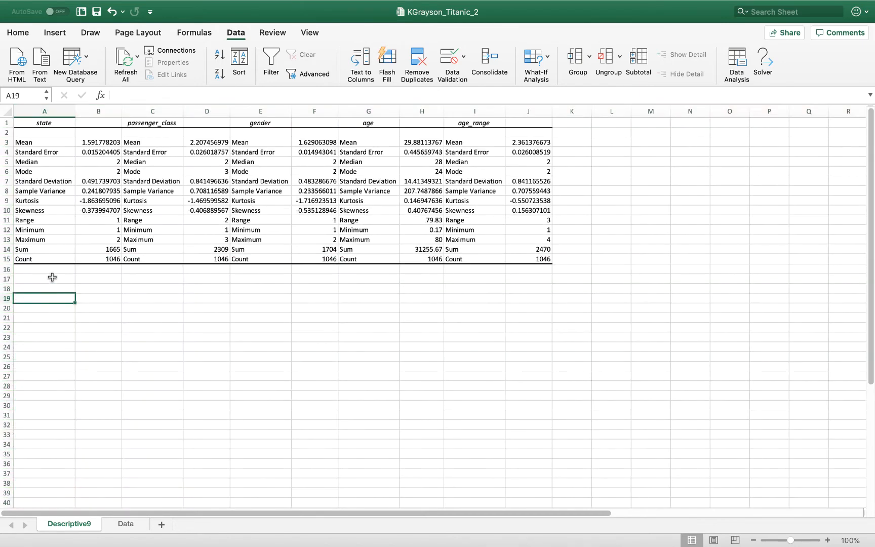
Zoom the statistics sheet to 130% and save the workbook
{"action": "left_click", "coordinate": [826, 540]}
{"action": "left_click", "coordinate": [826, 541]}
{"action": "left_click", "coordinate": [826, 540]}
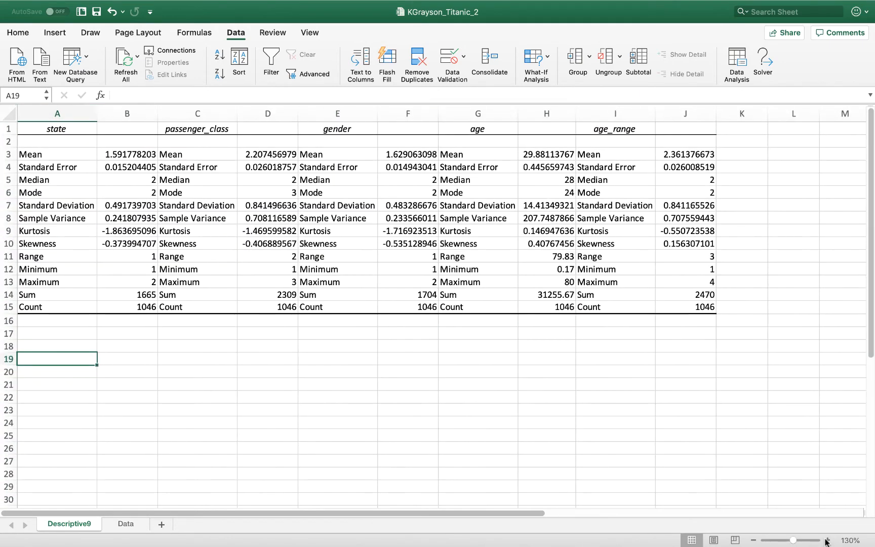
{"action": "left_click", "coordinate": [227, 384]}
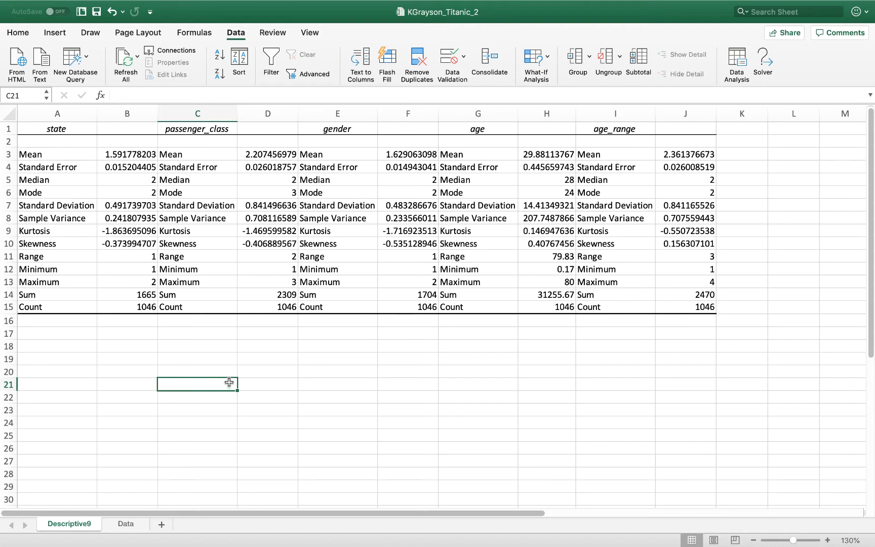
{"action": "left_click", "coordinate": [97, 11]}
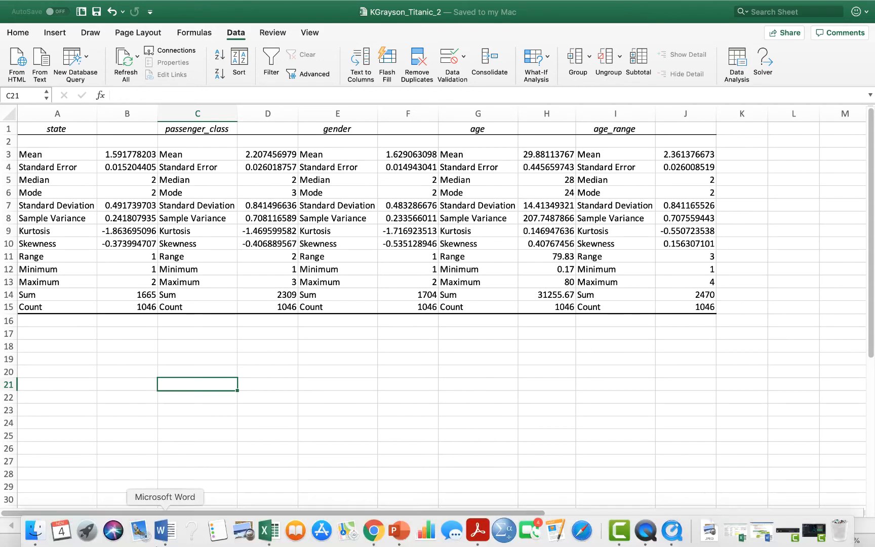
Review the variable headings in row 1 of the statistics output one by one, from state through age_range
{"action": "left_click", "coordinate": [99, 361]}
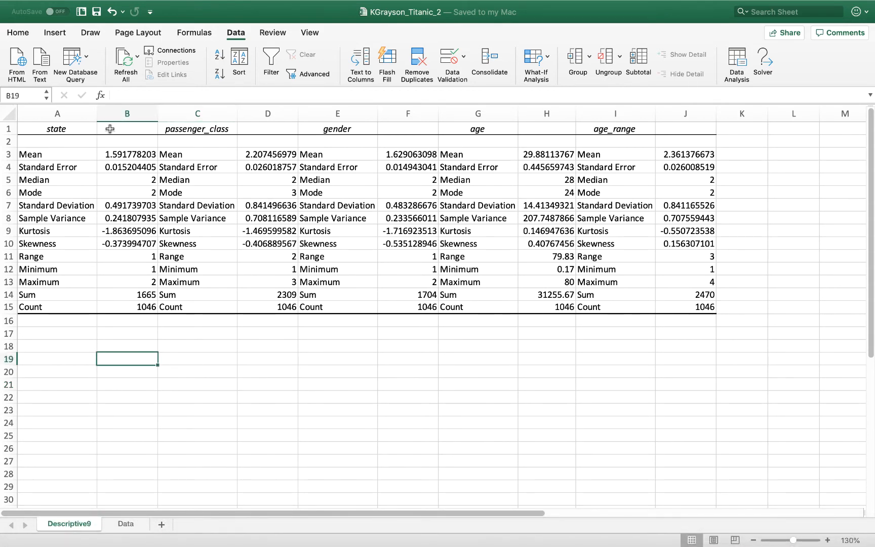
{"action": "left_click", "coordinate": [69, 126]}
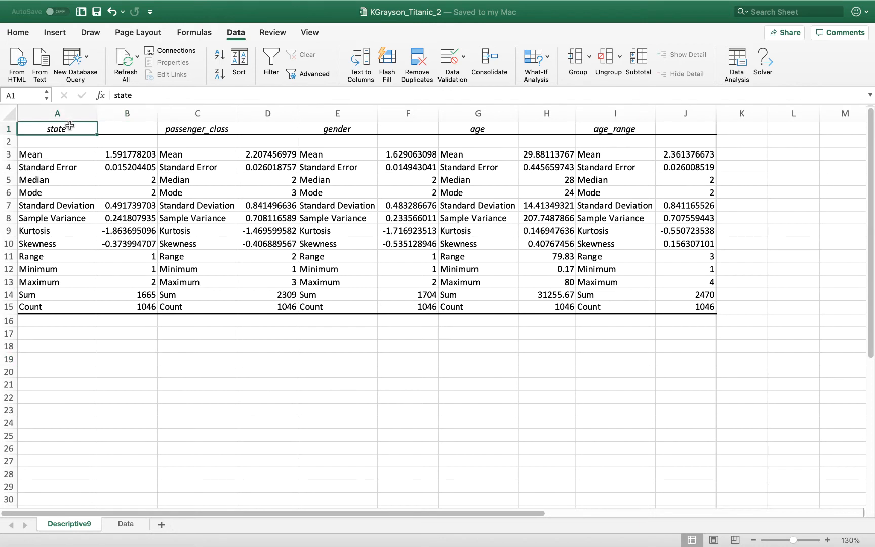
{"action": "key", "text": "Right"}
{"action": "key", "text": "Left"}
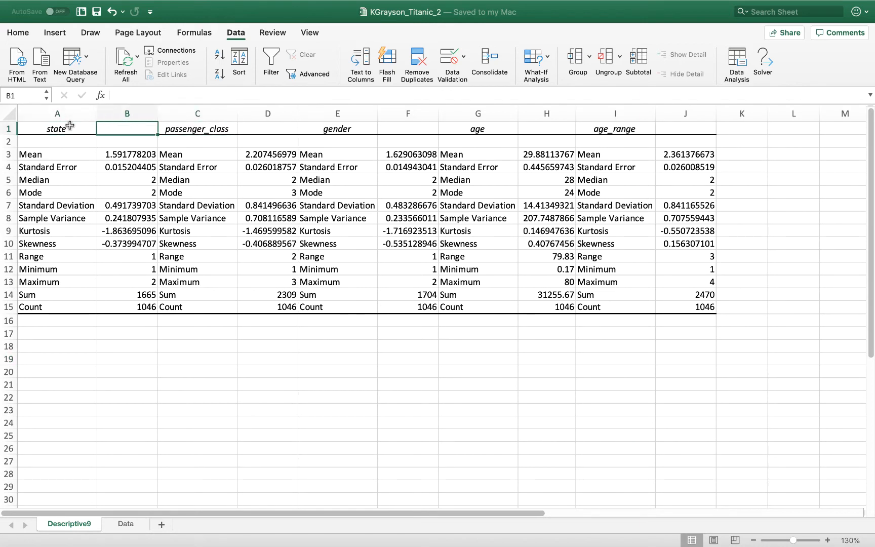
{"action": "key", "text": "Right"}
{"action": "key", "text": "Right"}
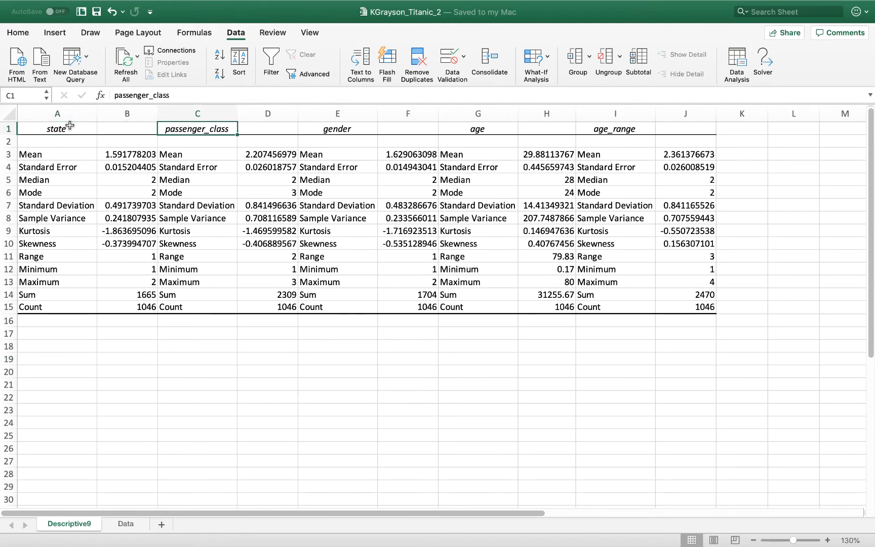
{"action": "key", "text": "Left"}
{"action": "key", "text": "Left"}
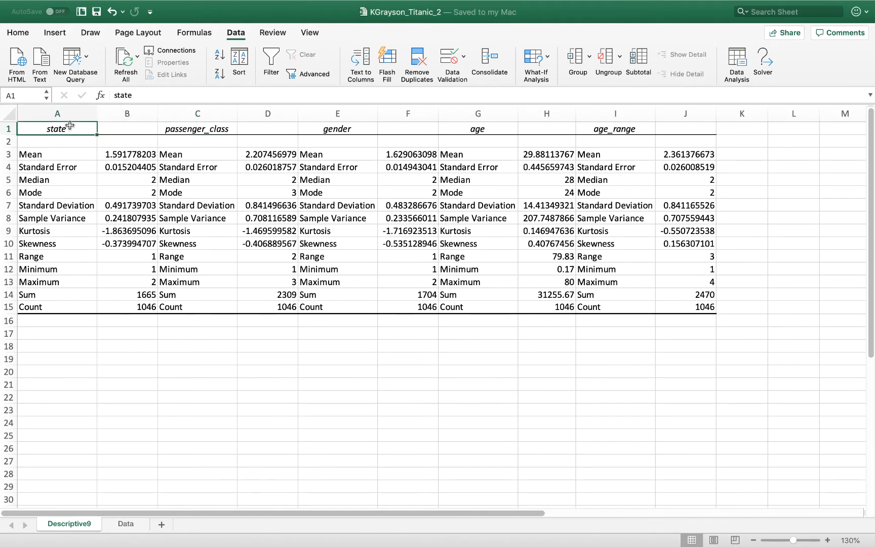
{"action": "key", "text": "Right"}
{"action": "key", "text": "Right"}
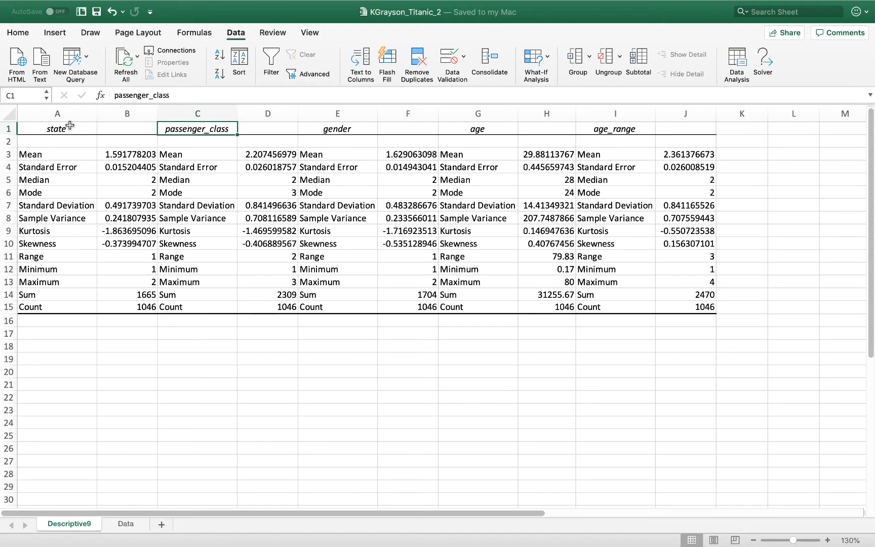
{"action": "key", "text": "Right"}
{"action": "key", "text": "Right"}
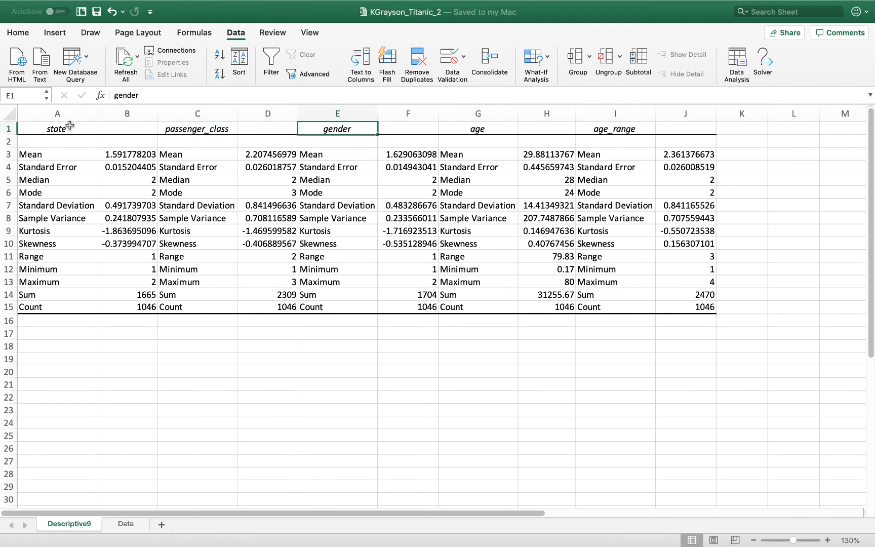
{"action": "key", "text": "Right"}
{"action": "key", "text": "Right"}
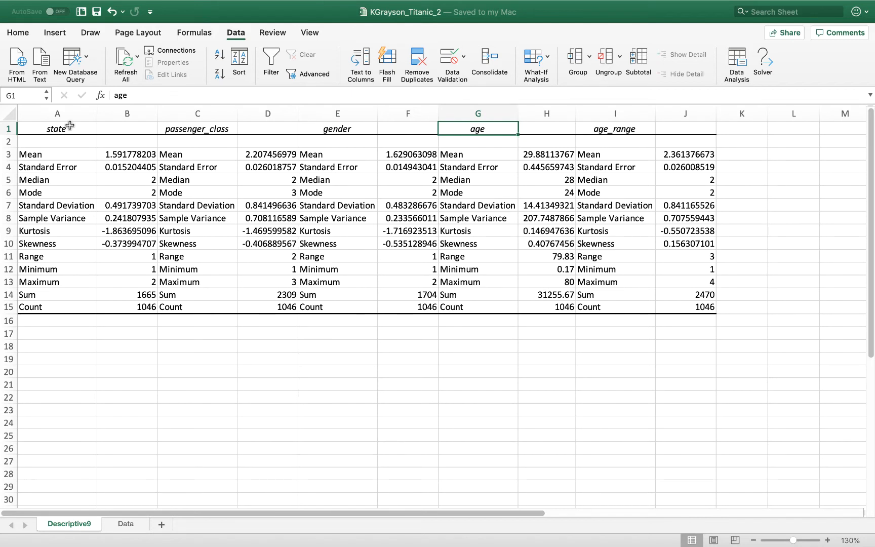
{"action": "key", "text": "Right"}
{"action": "key", "text": "Right"}
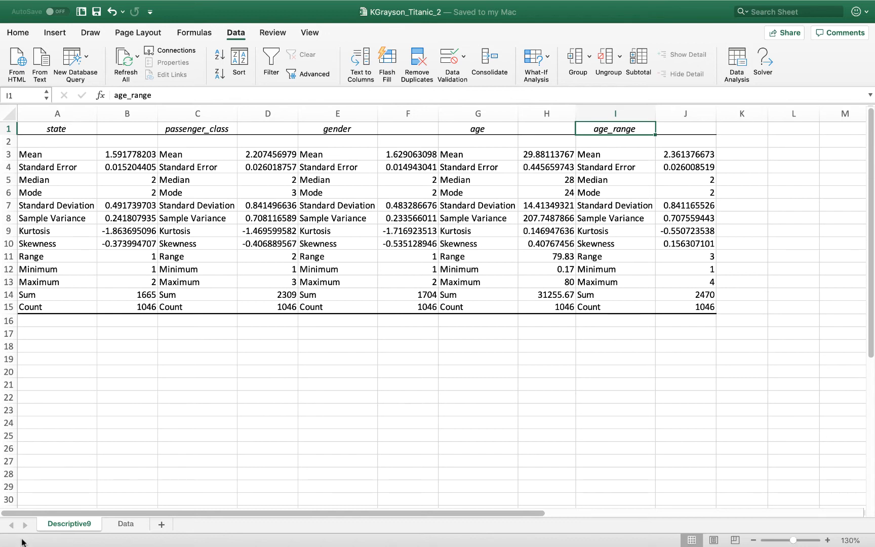
Switch to the Word document, read the questions on the mean and standard deviation, and return to the Titanic workbook in Excel
{"action": "mouse_move", "coordinate": [25, 546]}
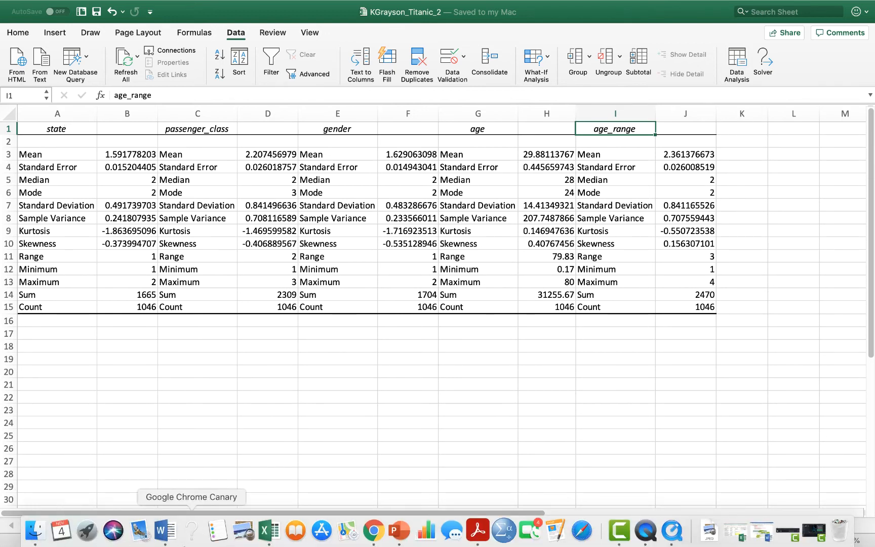
{"action": "left_click", "coordinate": [167, 533]}
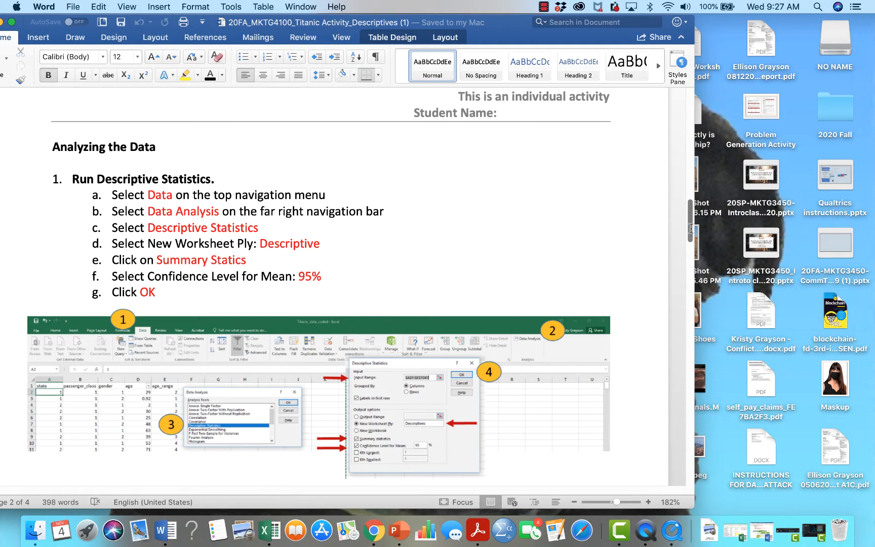
{"action": "left_click_drag", "start_coordinate": [690, 227], "coordinate": [687, 270]}
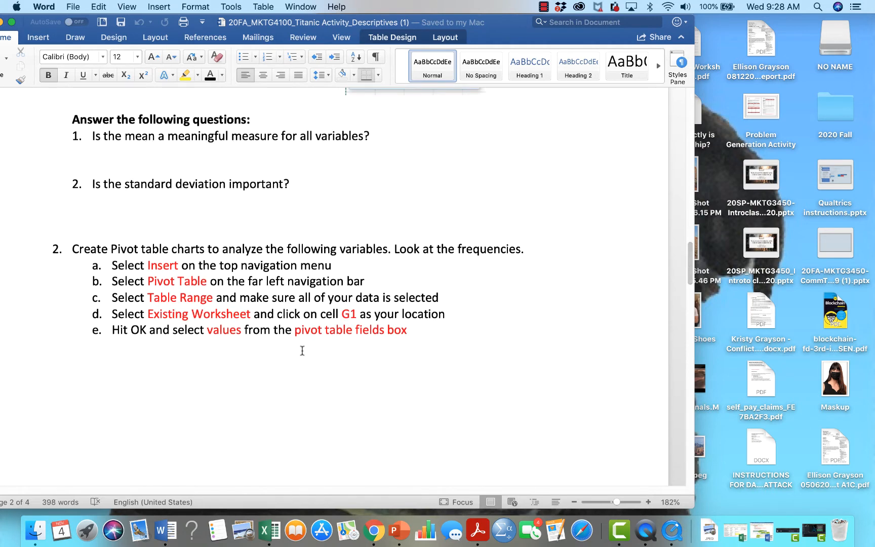
{"action": "left_click", "coordinate": [268, 530]}
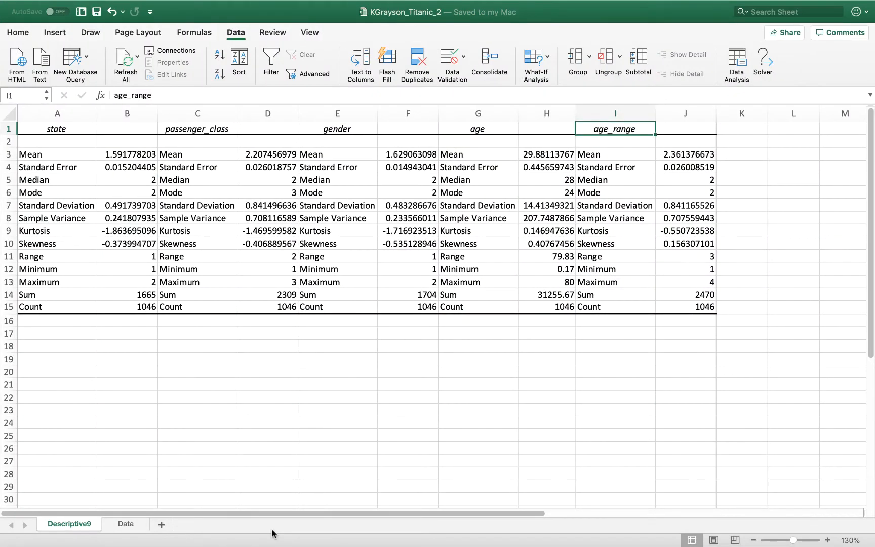
Highlight the mean value of the state variable in cell B3 with yellow fill
{"action": "left_click", "coordinate": [185, 371]}
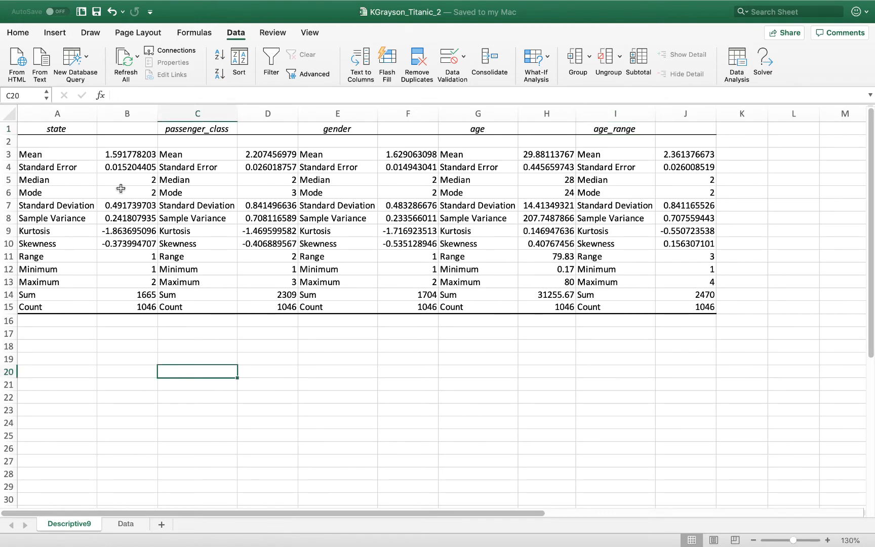
{"action": "left_click", "coordinate": [128, 166]}
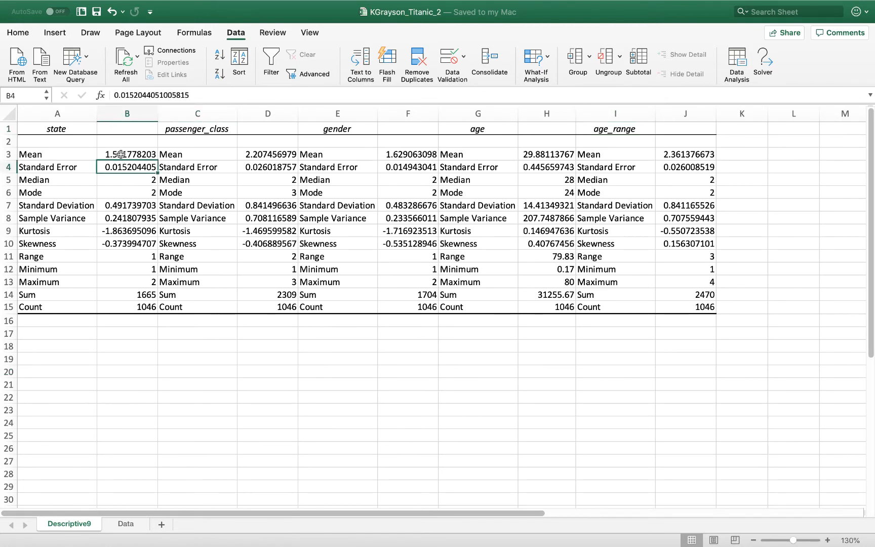
{"action": "left_click", "coordinate": [122, 154]}
{"action": "left_click", "coordinate": [213, 164]}
{"action": "left_click", "coordinate": [146, 152]}
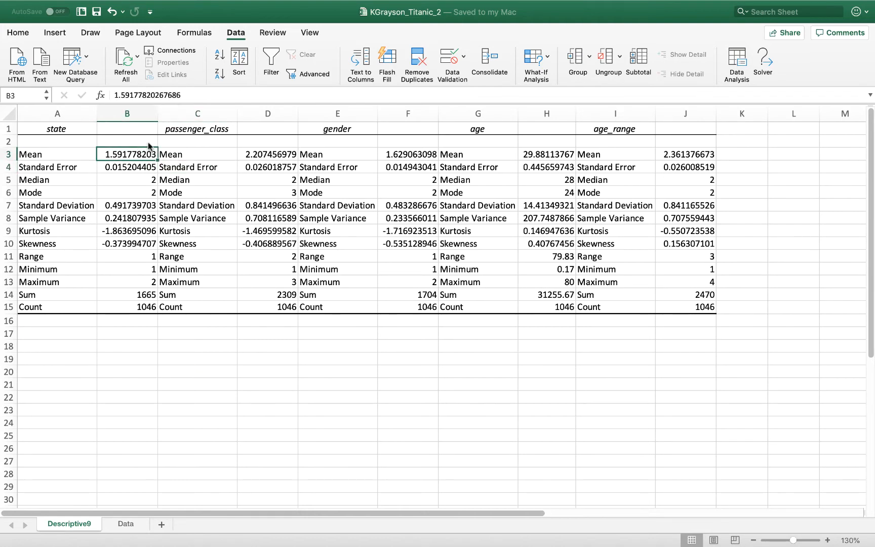
{"action": "left_click", "coordinate": [20, 34]}
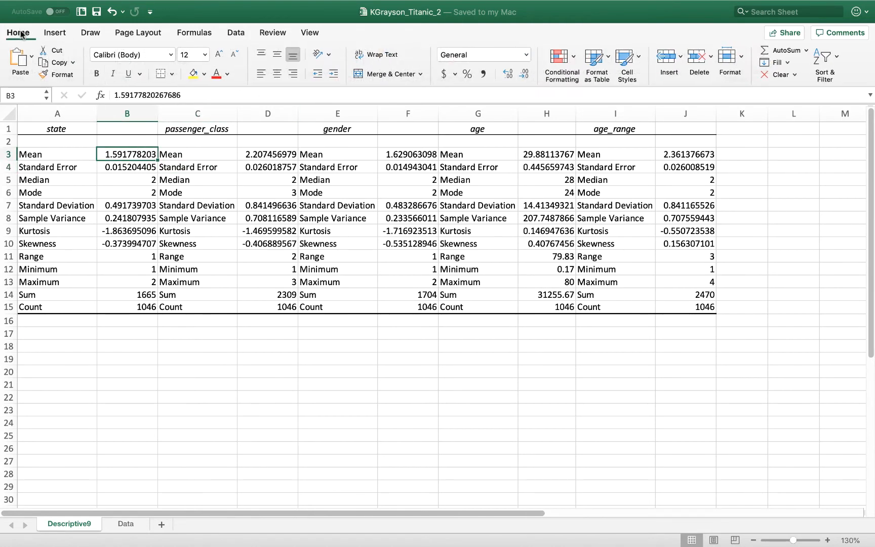
{"action": "left_click", "coordinate": [193, 74]}
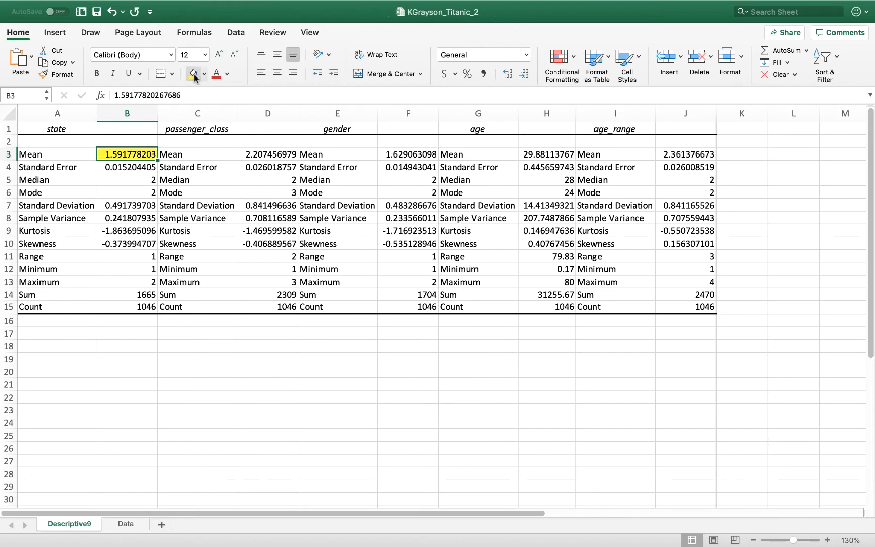
Apply the same yellow fill to the mean values of passenger_class, gender, age and age_range in row 3
{"action": "left_click", "coordinate": [289, 155]}
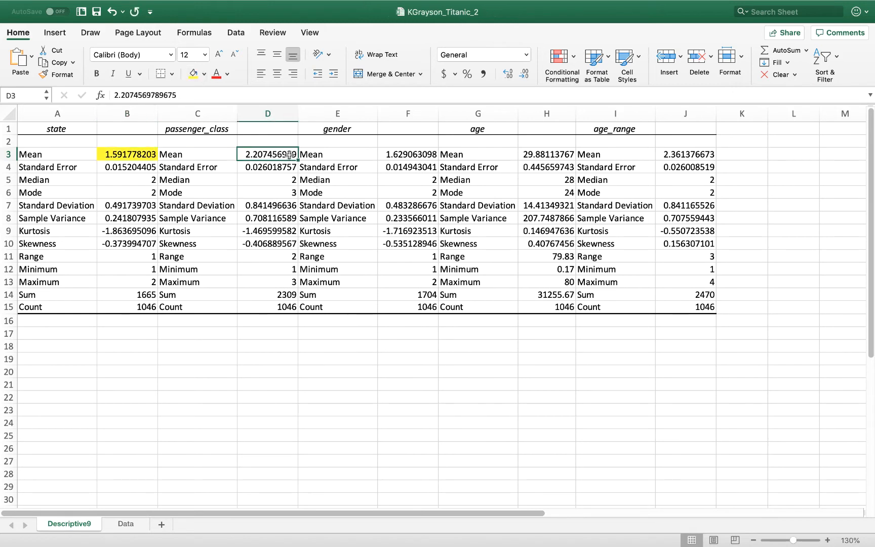
{"action": "left_click", "coordinate": [192, 74]}
{"action": "left_click", "coordinate": [422, 158]}
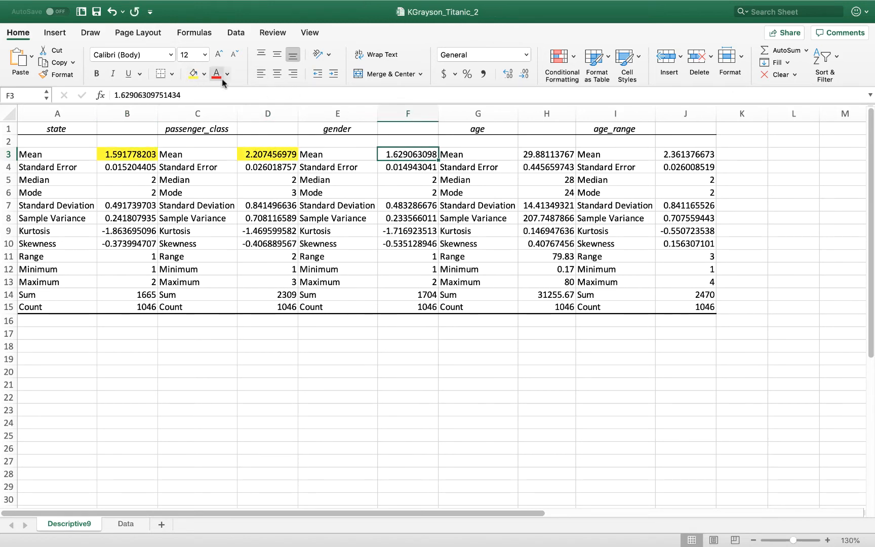
{"action": "left_click", "coordinate": [195, 74]}
{"action": "left_click", "coordinate": [547, 155]}
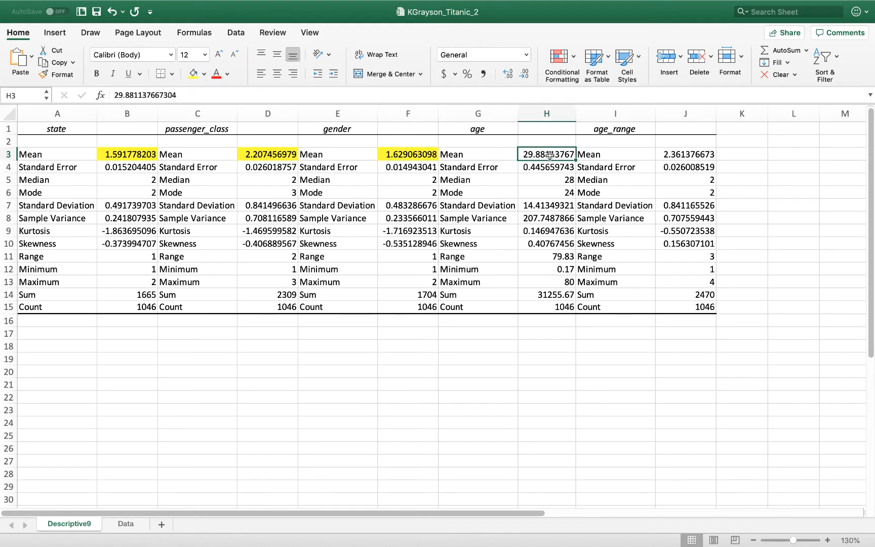
{"action": "left_click", "coordinate": [193, 74]}
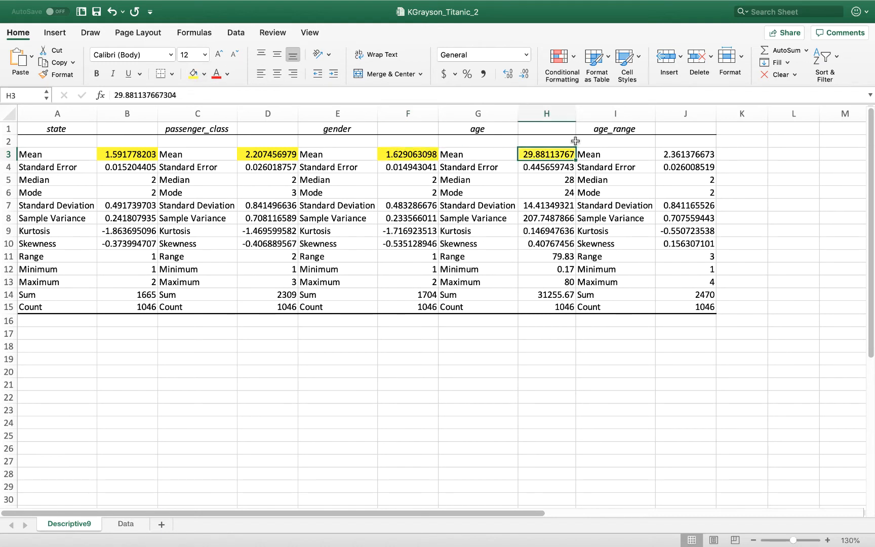
{"action": "left_click", "coordinate": [683, 153]}
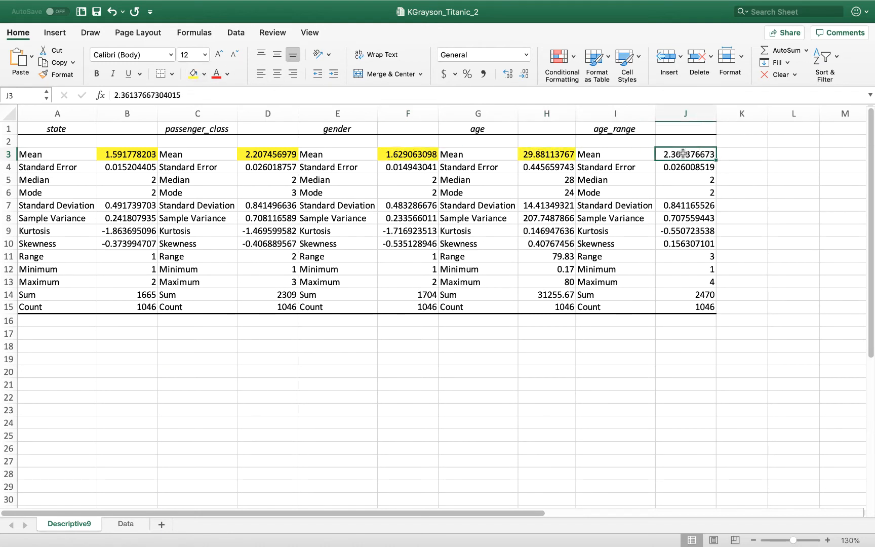
{"action": "left_click", "coordinate": [193, 74]}
Examine the highlighted state and age means, comparing the age mean with its mode, to judge where the mean is meaningful
{"action": "left_click", "coordinate": [214, 197]}
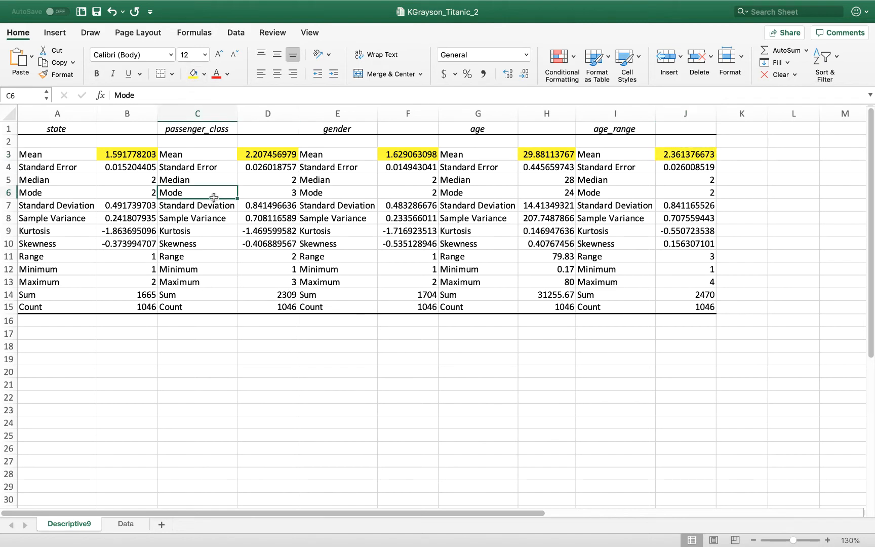
{"action": "left_click", "coordinate": [208, 228]}
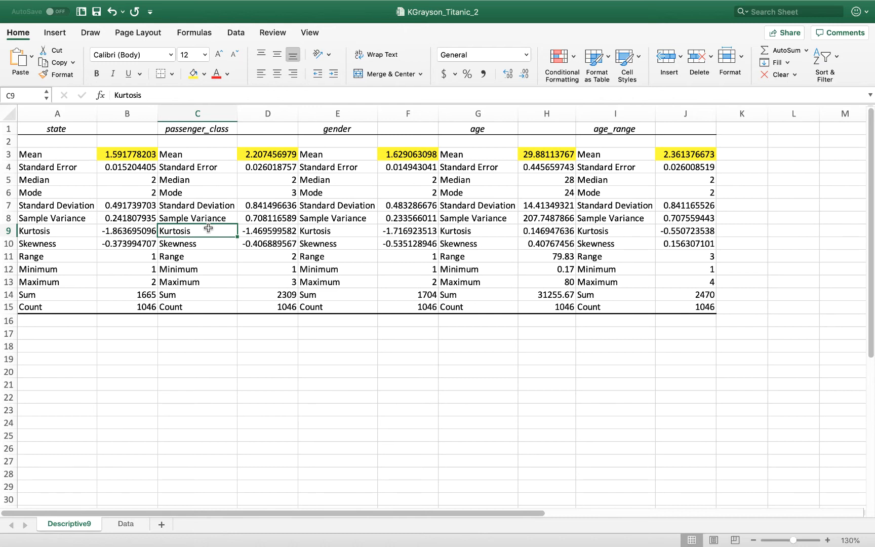
{"action": "left_click", "coordinate": [138, 153]}
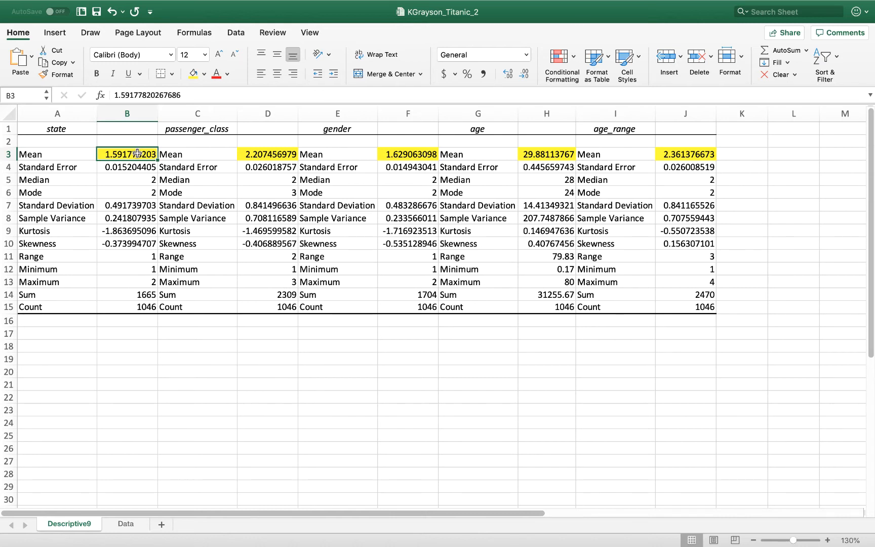
{"action": "left_click", "coordinate": [542, 155]}
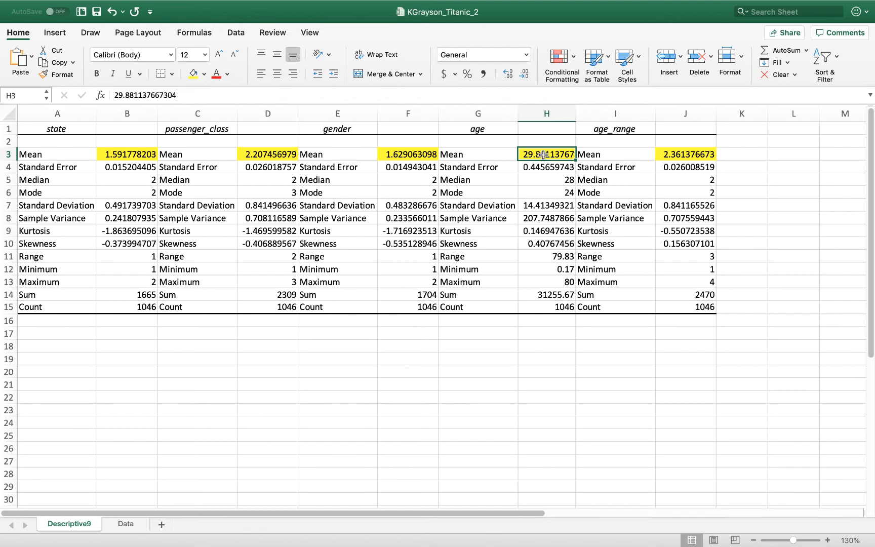
{"action": "left_click", "coordinate": [541, 190]}
{"action": "left_click", "coordinate": [554, 153]}
{"action": "left_click", "coordinate": [556, 187]}
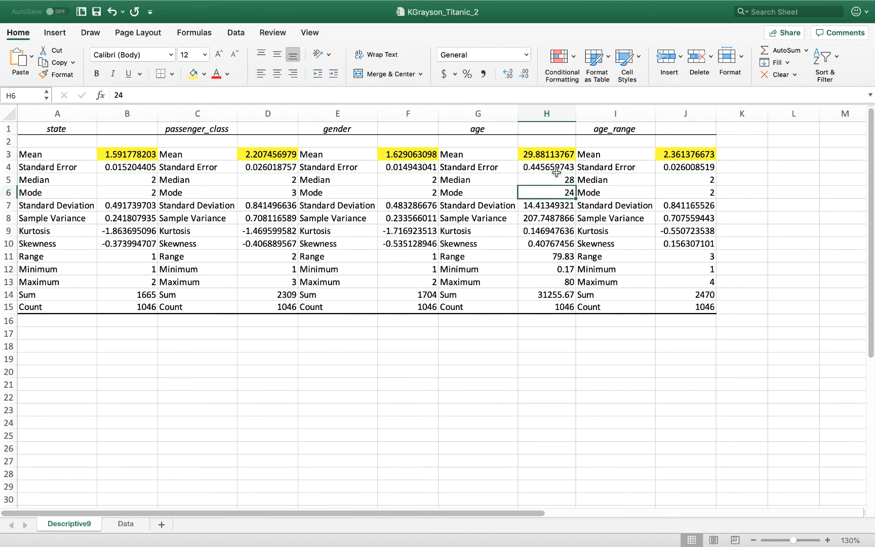
{"action": "left_click", "coordinate": [559, 155]}
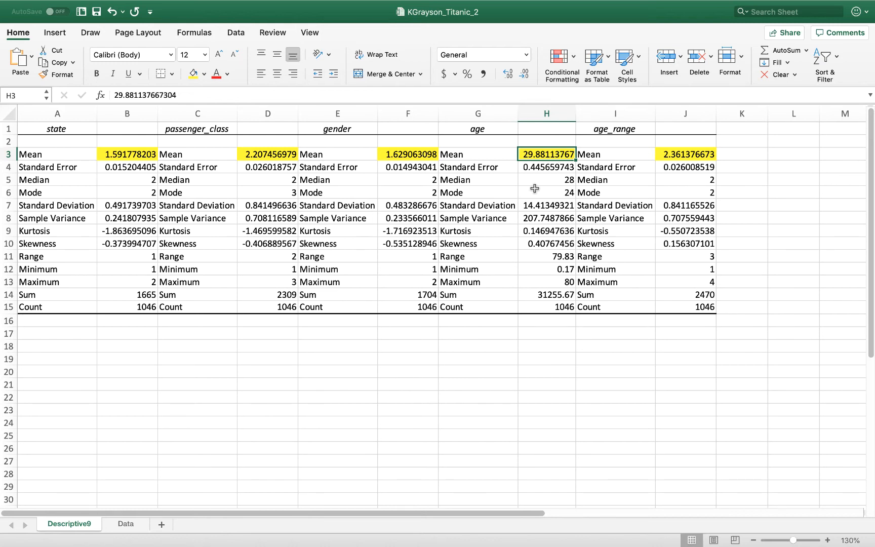
Switch to the Word document and place the cursor at the end of question 1 about the mean
{"action": "mouse_move", "coordinate": [321, 529]}
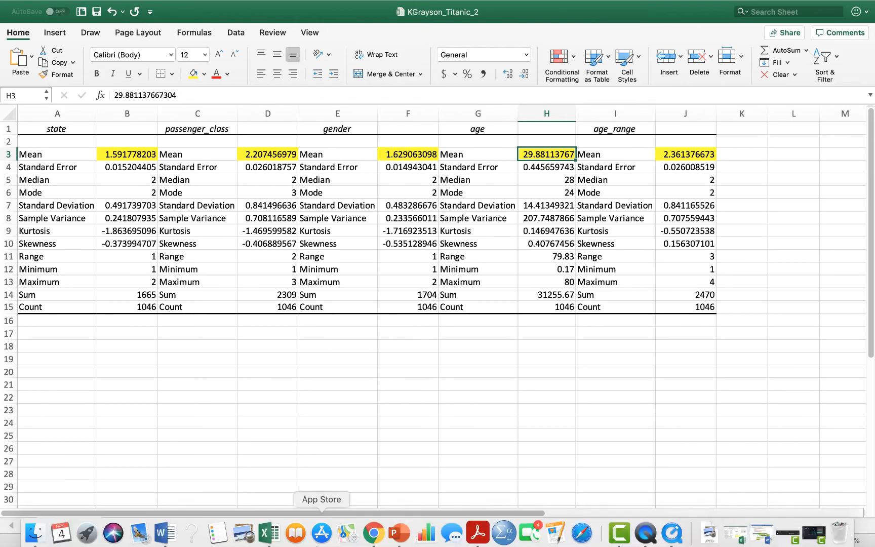
{"action": "left_click", "coordinate": [164, 542]}
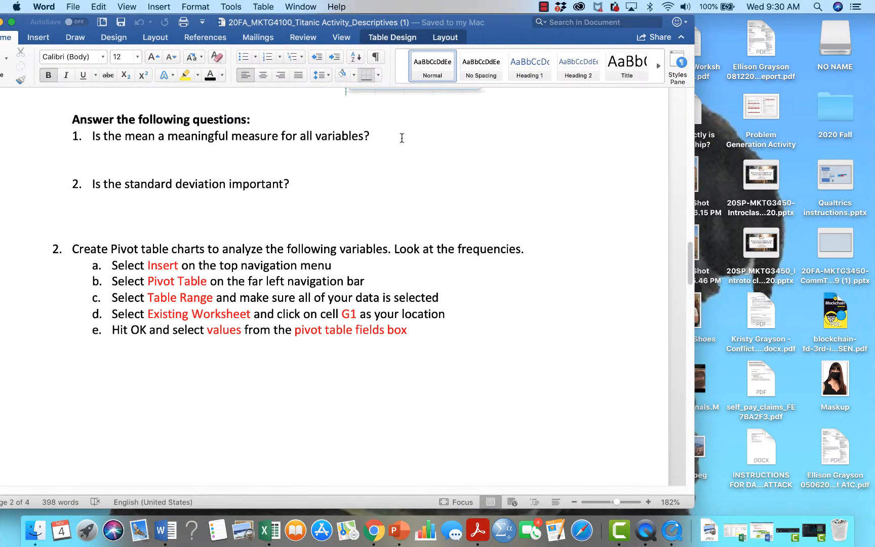
{"action": "left_click", "coordinate": [402, 138]}
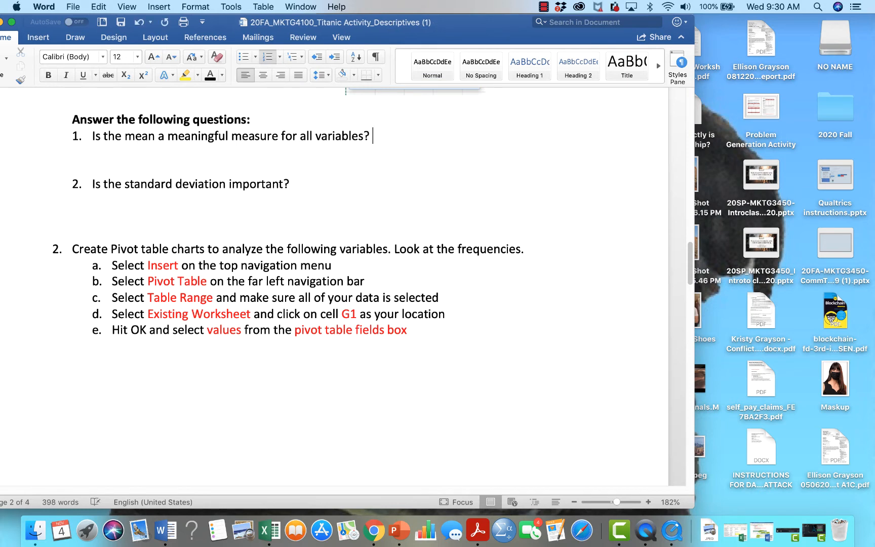
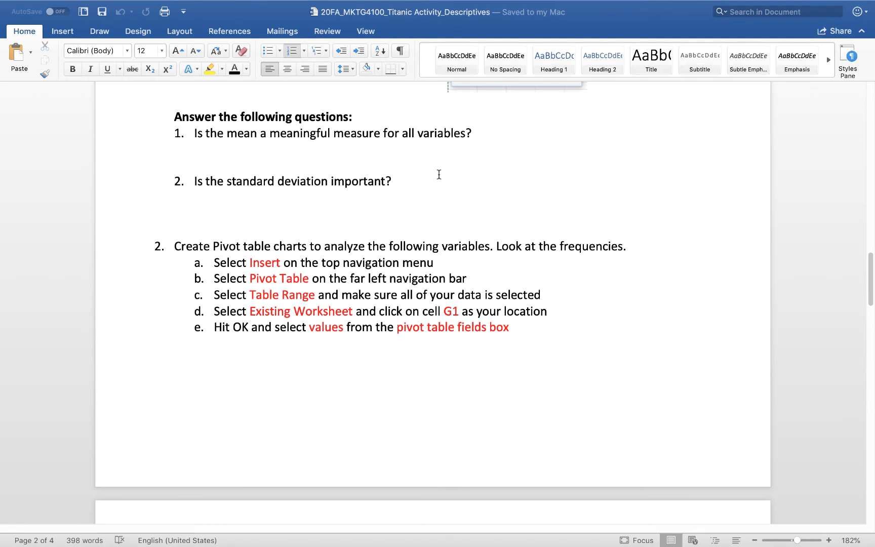
Switch to the Excel workbook and examine the standard deviations of all five variables in row 7, comparing age with the coded variables
{"action": "mouse_move", "coordinate": [425, 532]}
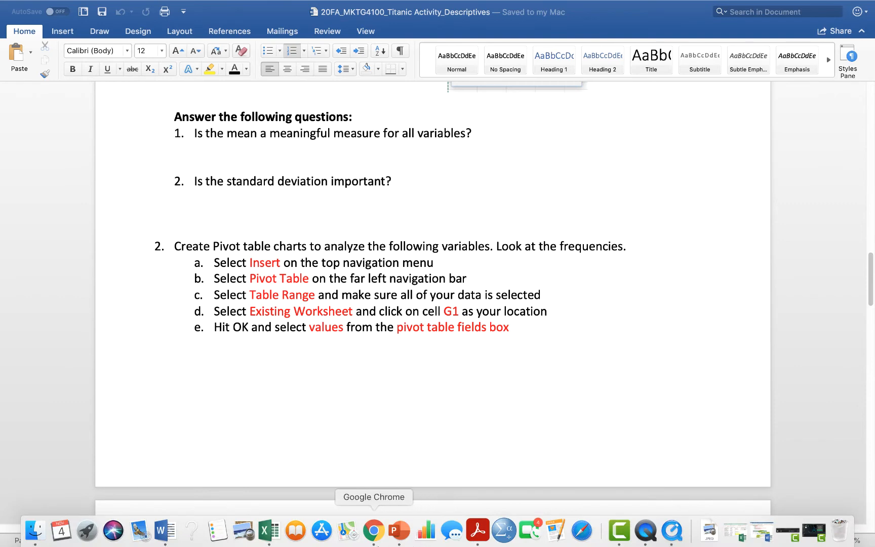
{"action": "left_click", "coordinate": [268, 531]}
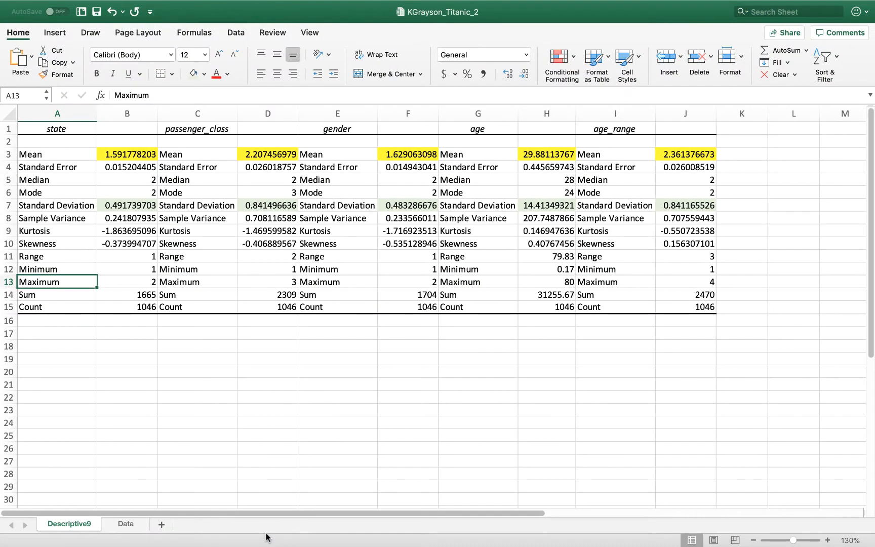
{"action": "left_click", "coordinate": [129, 206]}
{"action": "left_click", "coordinate": [259, 207]}
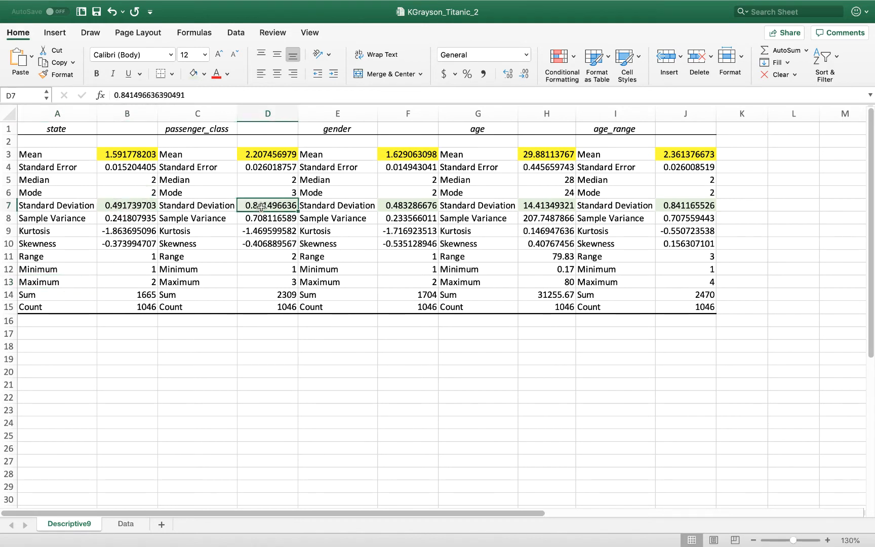
{"action": "left_click", "coordinate": [382, 206]}
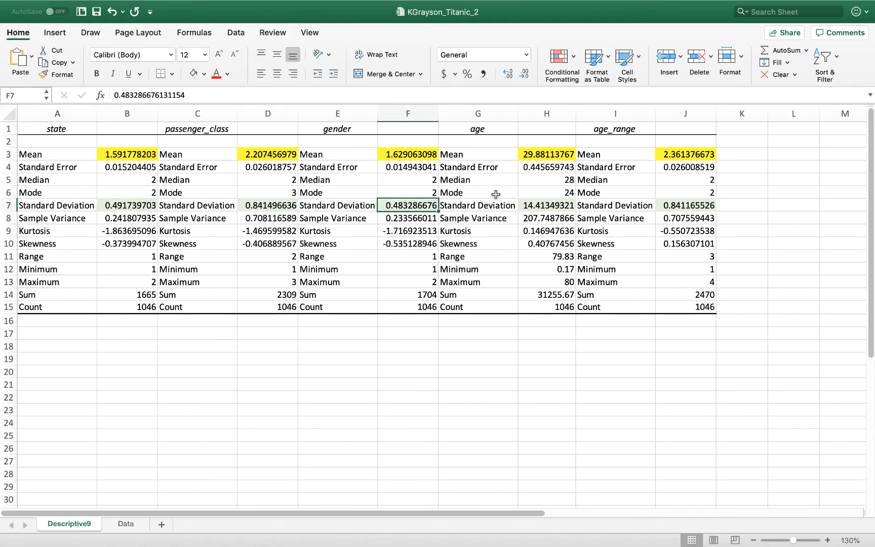
{"action": "left_click", "coordinate": [556, 204]}
{"action": "left_click", "coordinate": [675, 205]}
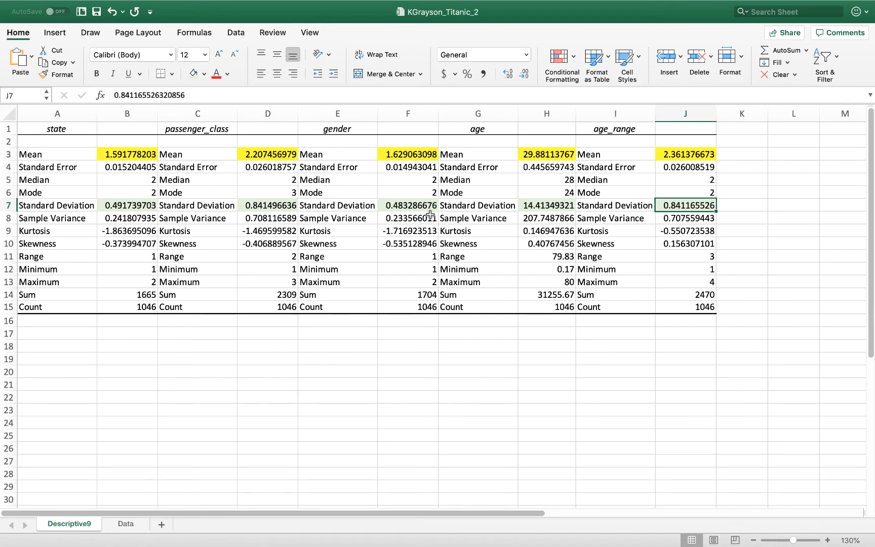
{"action": "left_click", "coordinate": [562, 208]}
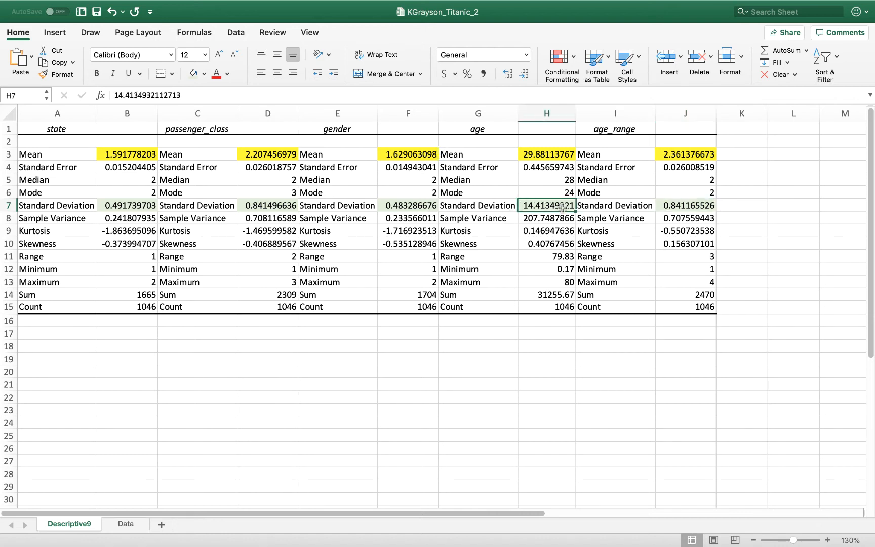
{"action": "left_click", "coordinate": [550, 232]}
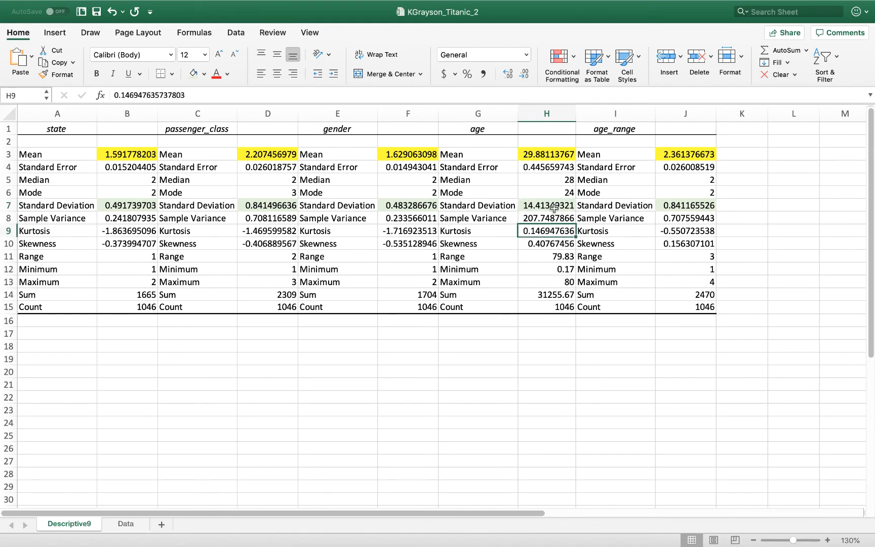
{"action": "left_click", "coordinate": [553, 203]}
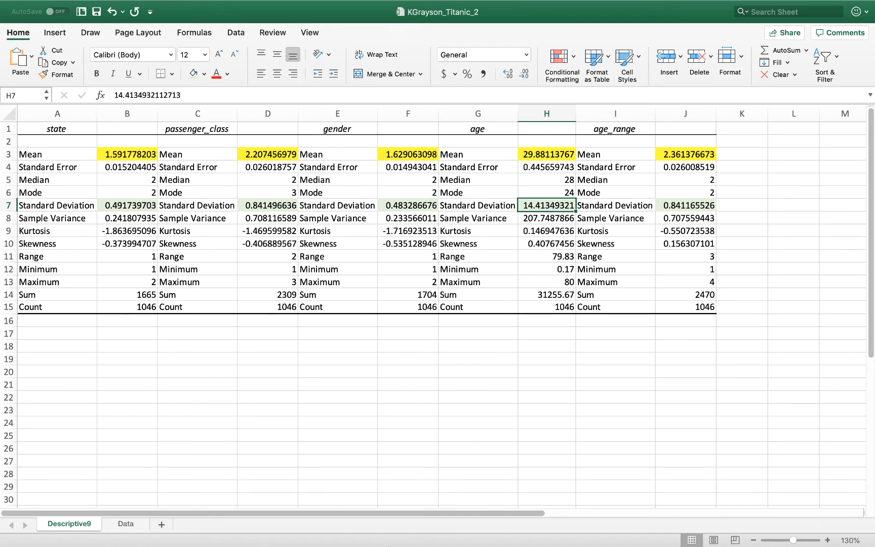
Switch to the Word document and place the cursor at the end of question 2 about the standard deviation
{"action": "mouse_move", "coordinate": [373, 530]}
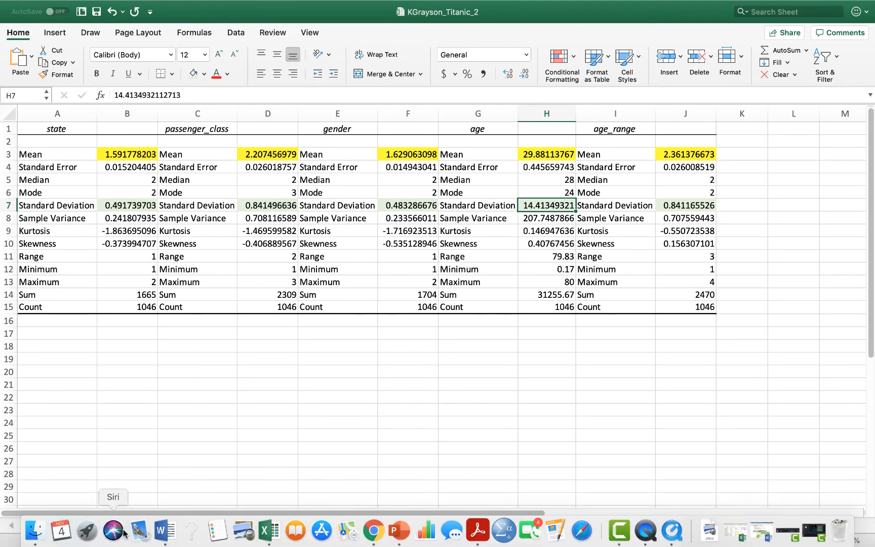
{"action": "left_click", "coordinate": [167, 530]}
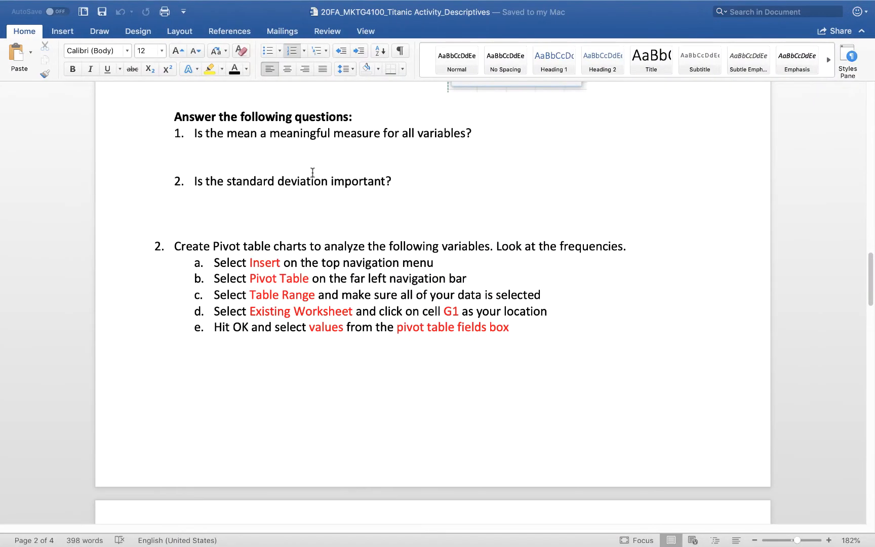
{"action": "left_click", "coordinate": [450, 184]}
{"action": "mouse_move", "coordinate": [399, 538]}
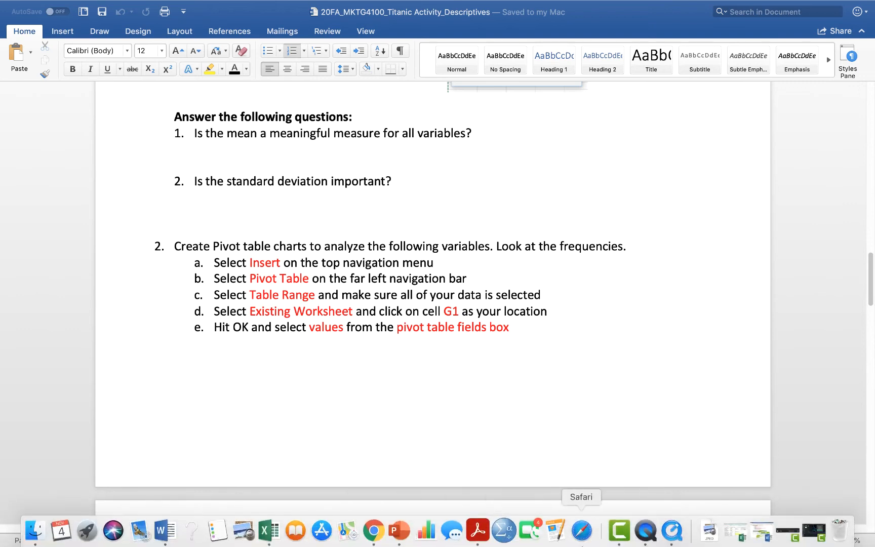
{"action": "left_click", "coordinate": [622, 540]}
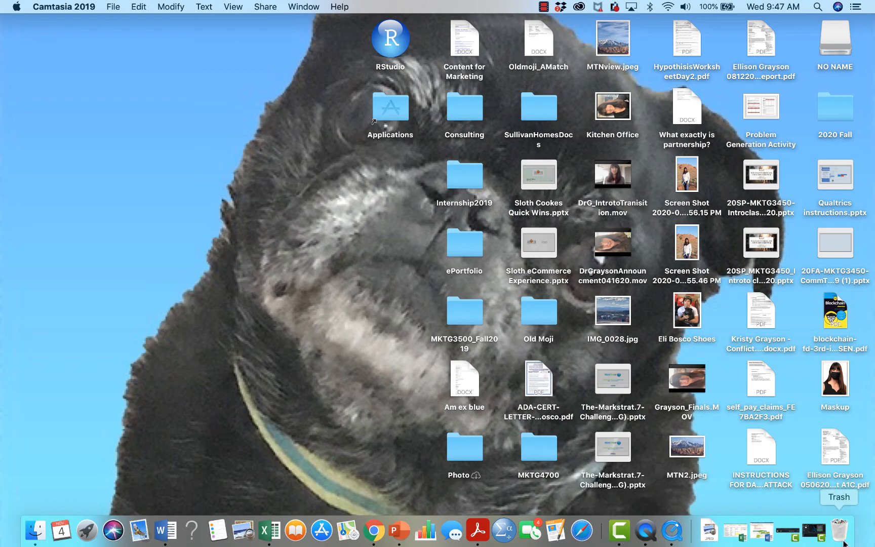
{"action": "left_click", "coordinate": [816, 535]}
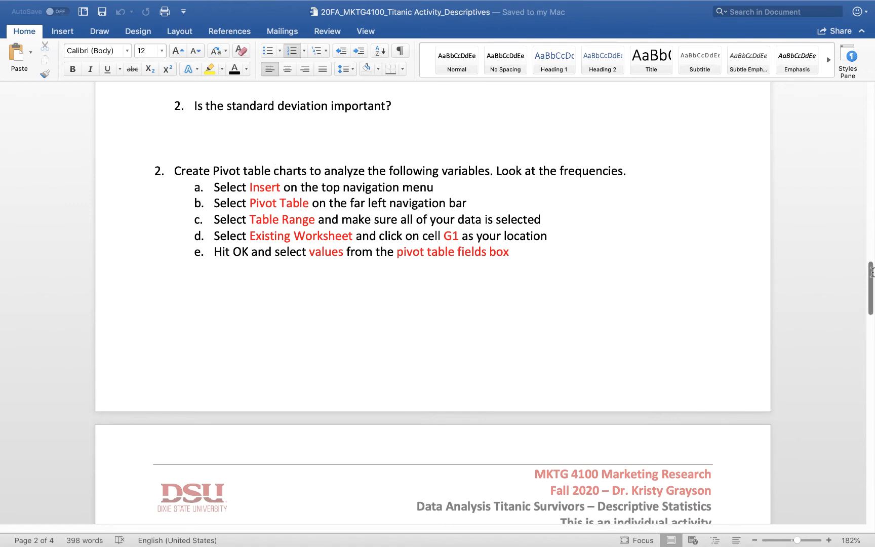
Review the pivot table instructions and the answer tables for passenger class, gender and age range in the assignment
{"action": "left_click_drag", "start_coordinate": [870, 272], "coordinate": [854, 438]}
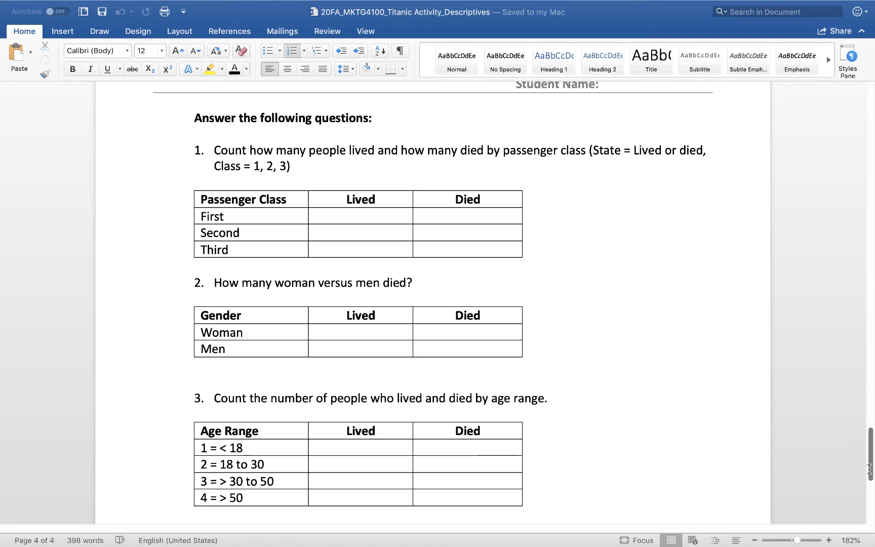
{"action": "left_click_drag", "start_coordinate": [869, 470], "coordinate": [856, 350]}
{"action": "scroll", "coordinate": [851, 329], "scroll_direction": "up", "scroll_amount": 10}
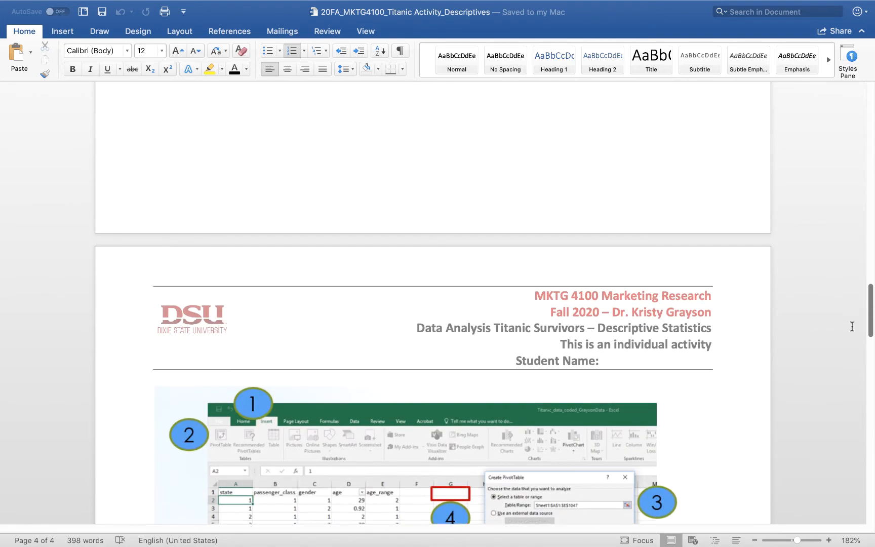
{"action": "scroll", "coordinate": [846, 309], "scroll_direction": "down", "scroll_amount": 3}
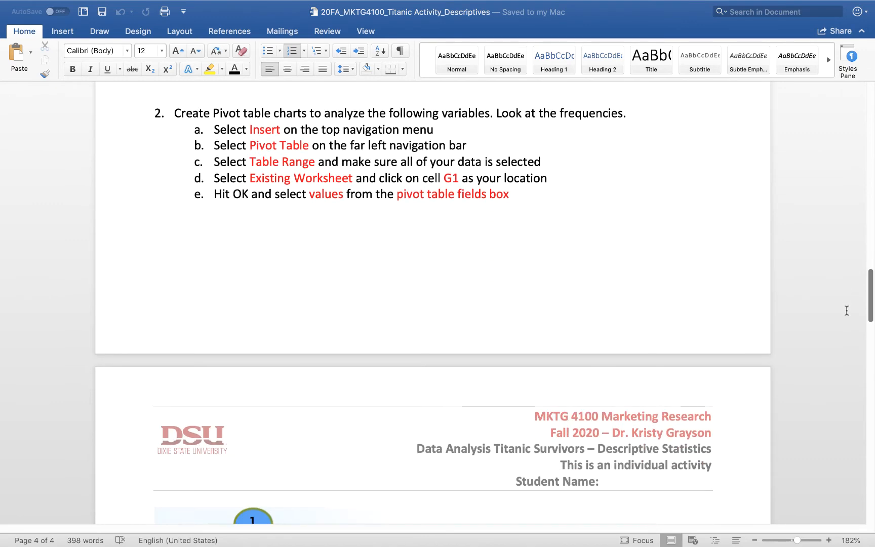
{"action": "scroll", "coordinate": [846, 310], "scroll_direction": "down", "scroll_amount": 3}
{"action": "scroll", "coordinate": [847, 318], "scroll_direction": "down", "scroll_amount": 15}
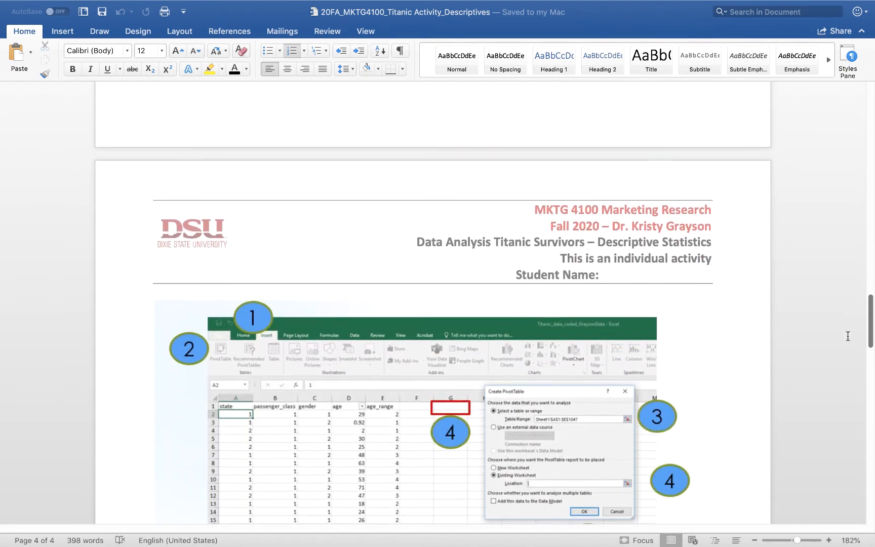
{"action": "scroll", "coordinate": [848, 415], "scroll_direction": "down", "scroll_amount": 15}
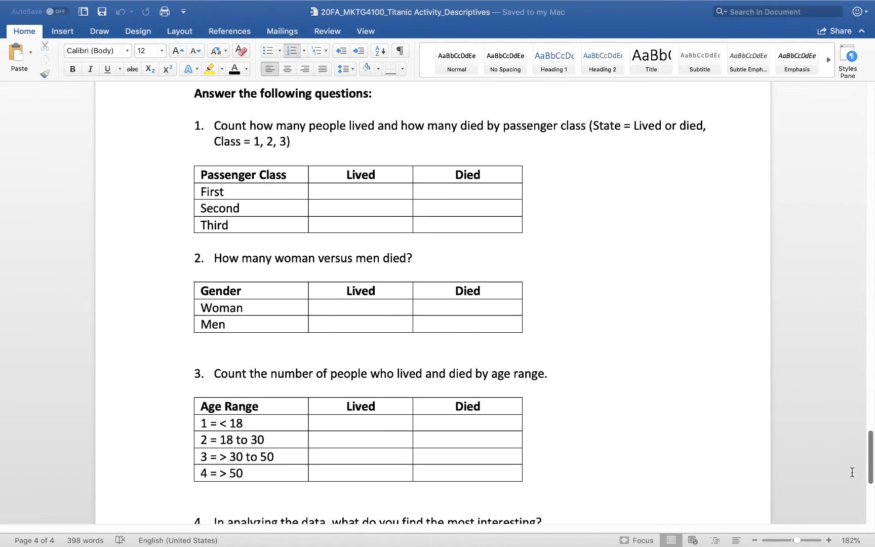
Switch to the Excel workbook and display the header row of the Data sheet
{"action": "mouse_move", "coordinate": [530, 534]}
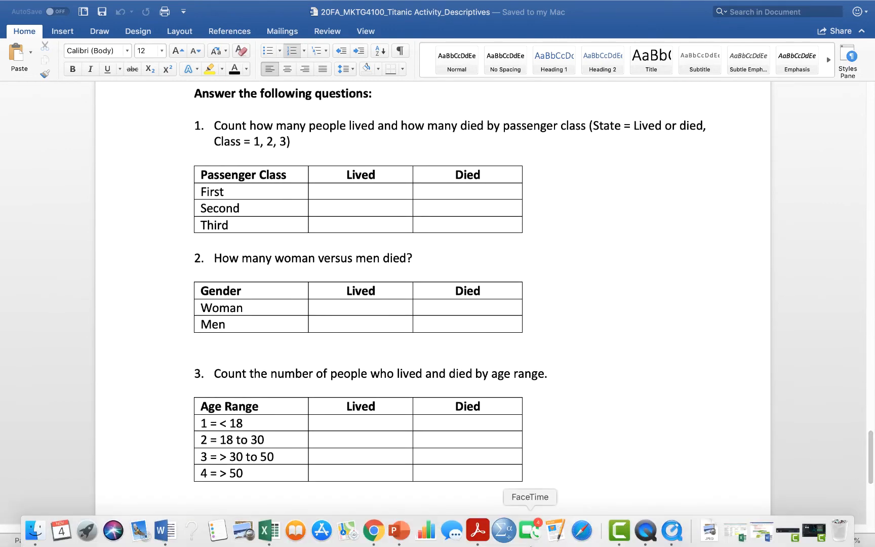
{"action": "left_click", "coordinate": [269, 530]}
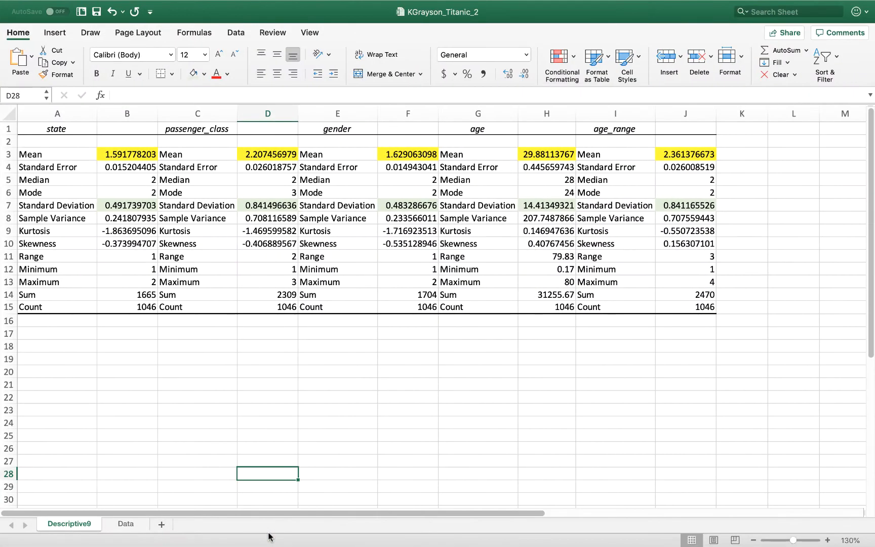
{"action": "left_click", "coordinate": [203, 335]}
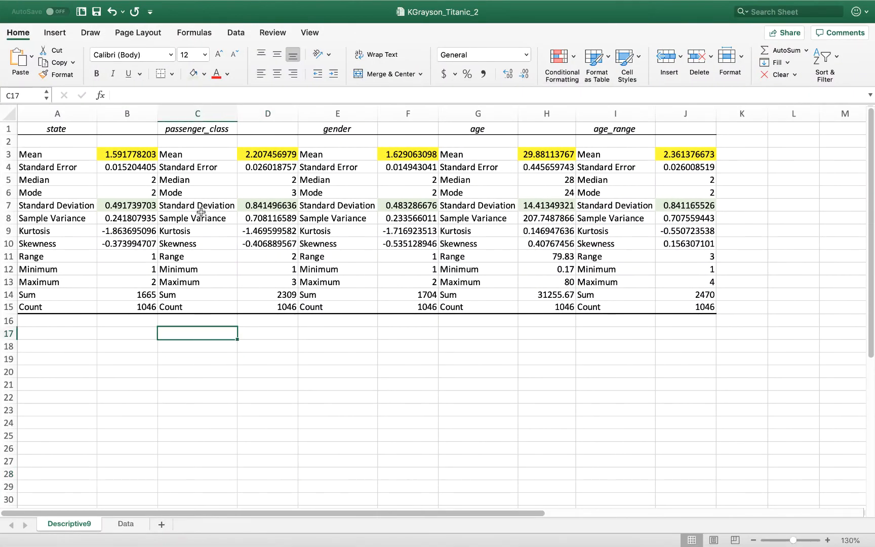
{"action": "left_click", "coordinate": [192, 142]}
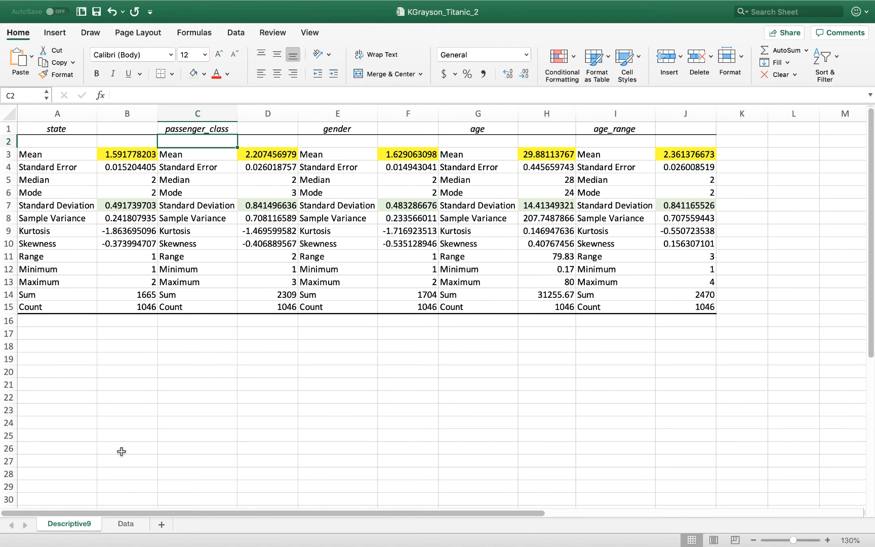
{"action": "left_click", "coordinate": [123, 525]}
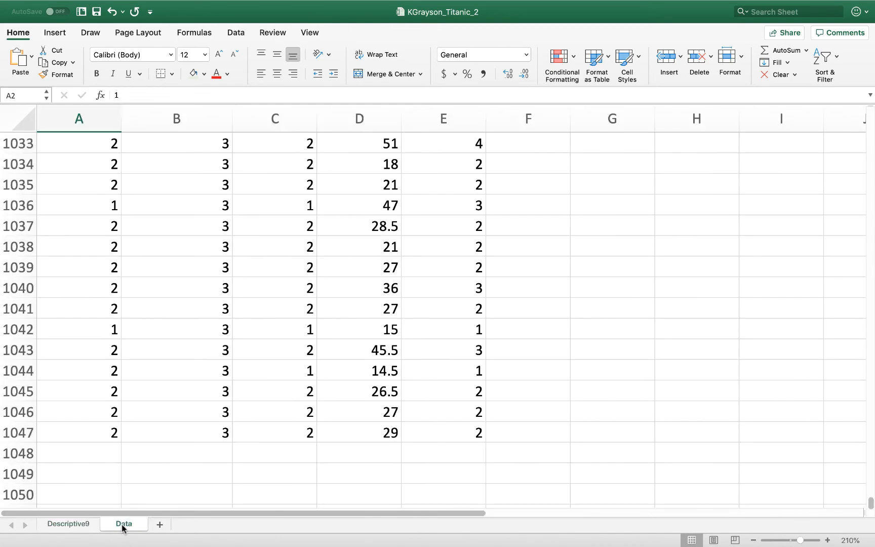
{"action": "scroll", "coordinate": [867, 512], "scroll_direction": "up", "scroll_amount": 20}
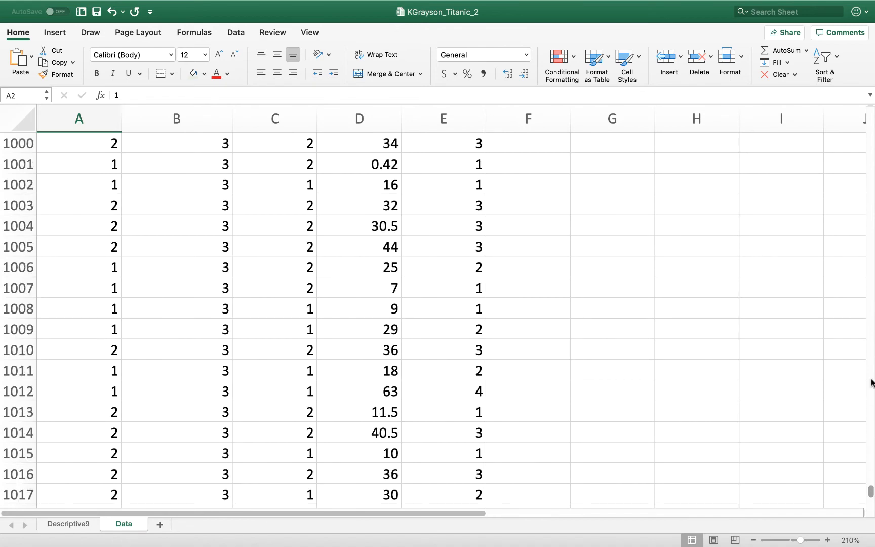
{"action": "scroll", "coordinate": [849, 165], "scroll_direction": "up", "scroll_amount": 15}
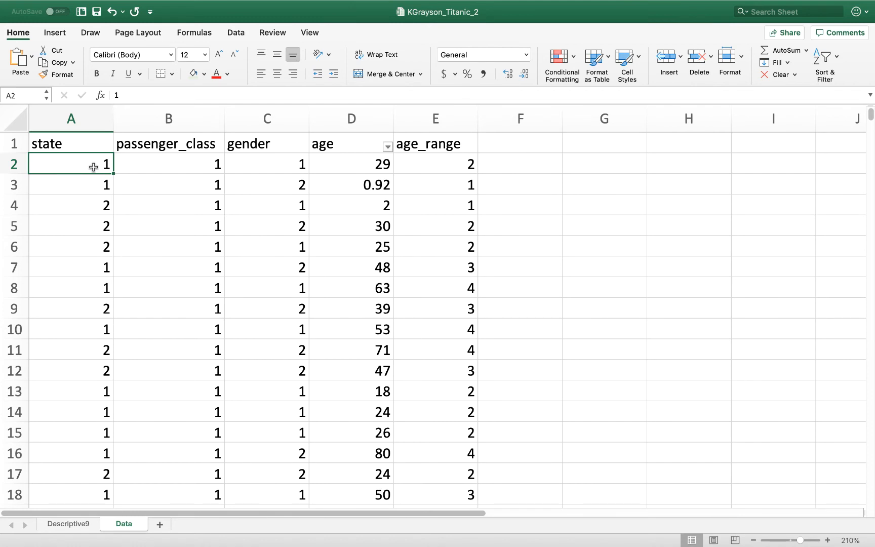
Add a new worksheet to the workbook and name it Pivot Tables
{"action": "left_click", "coordinate": [161, 526]}
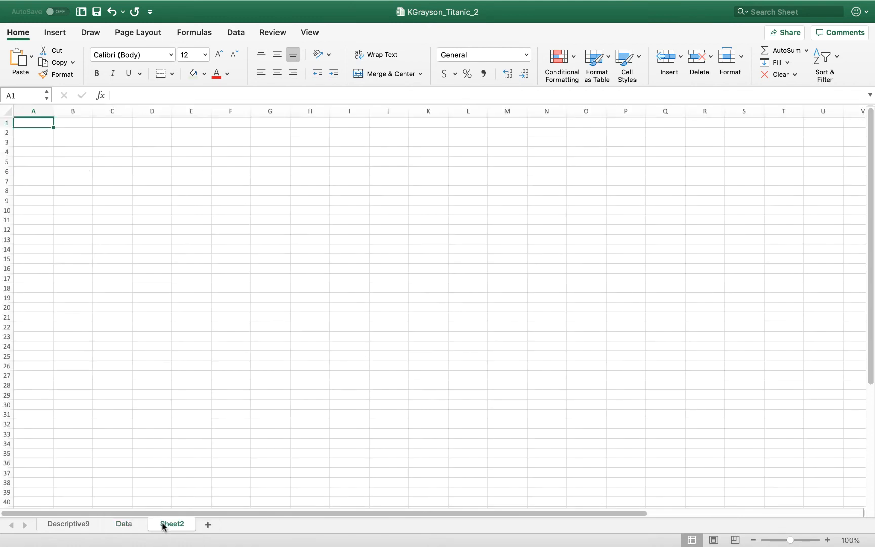
{"action": "double_click", "coordinate": [162, 523]}
{"action": "type", "text": "P"}
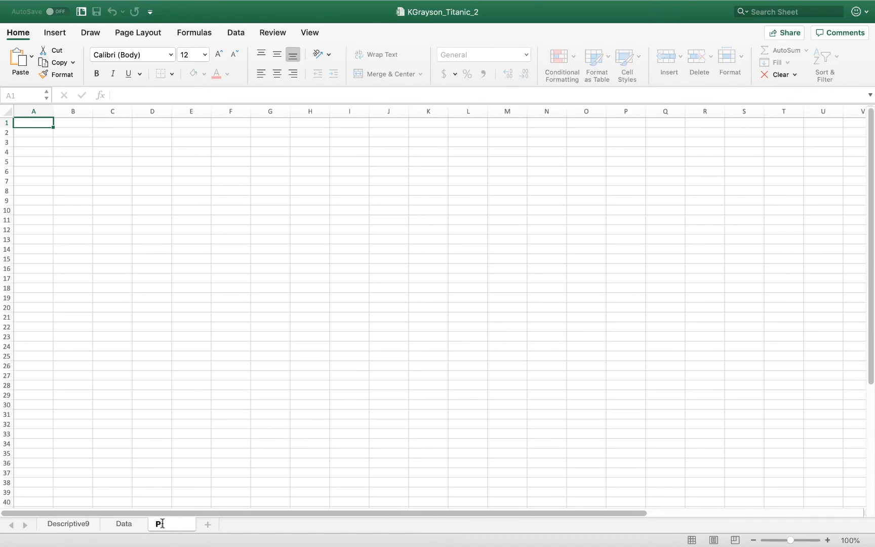
{"action": "type", "text": "ivot Talbles"}
{"action": "left_click", "coordinate": [171, 499]}
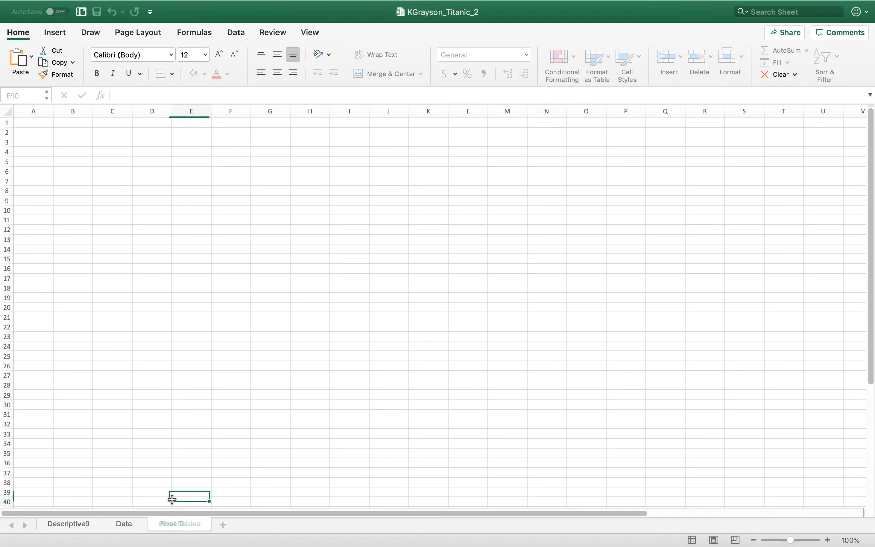
Examine the Data sheet's state and passenger_class headers, and consider cell G1 or the Pivot Tables sheet as the pivot table location
{"action": "left_click", "coordinate": [126, 524]}
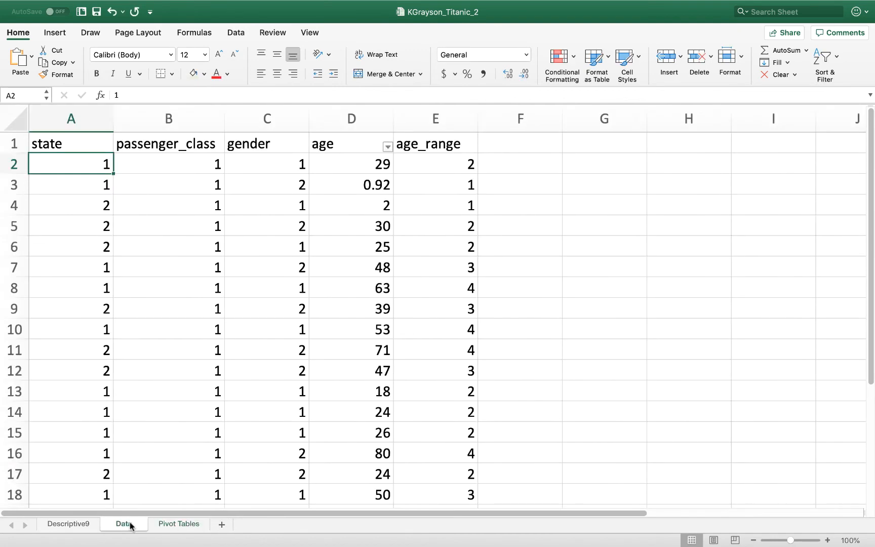
{"action": "left_click", "coordinate": [47, 142]}
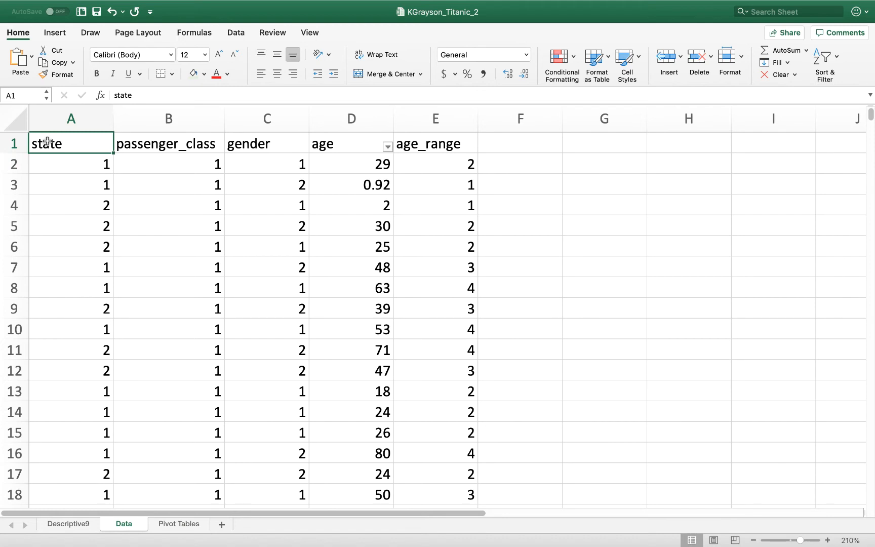
{"action": "left_click", "coordinate": [543, 144]}
{"action": "left_click", "coordinate": [597, 144]}
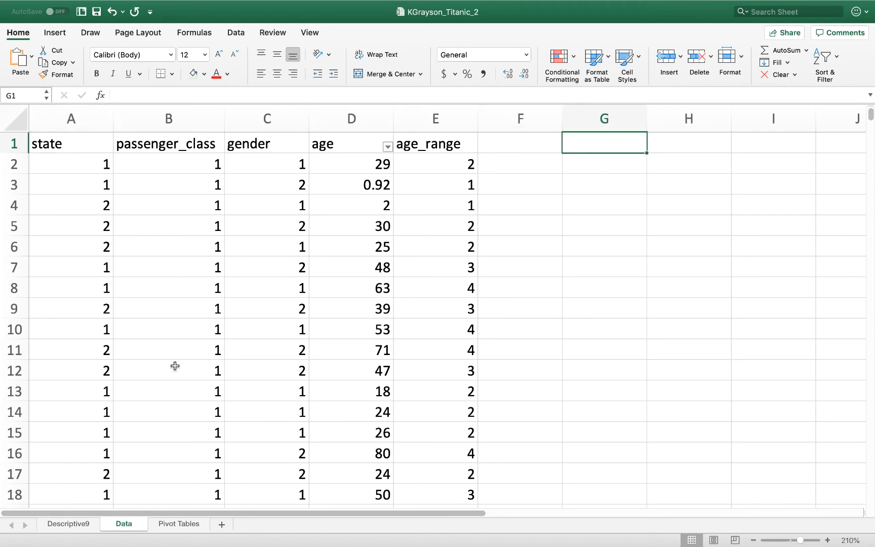
{"action": "left_click", "coordinate": [179, 525]}
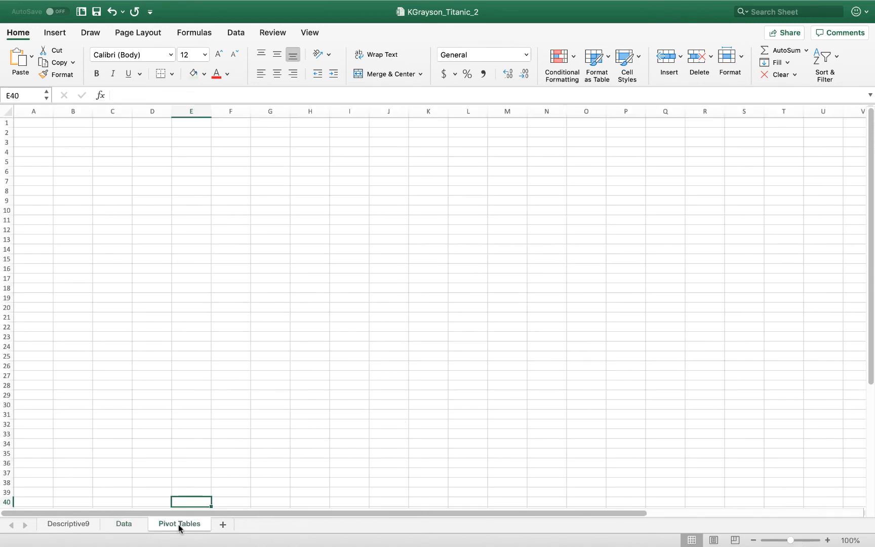
{"action": "left_click", "coordinate": [133, 526]}
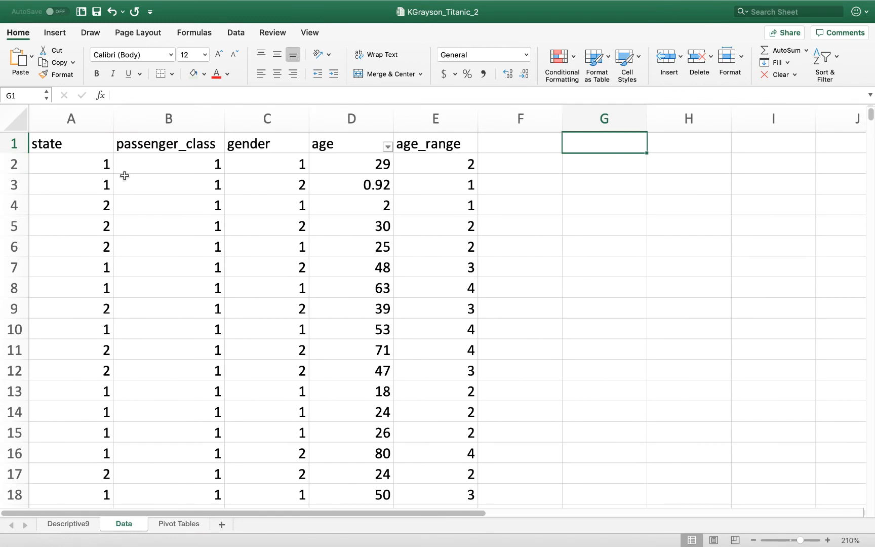
{"action": "left_click", "coordinate": [61, 143]}
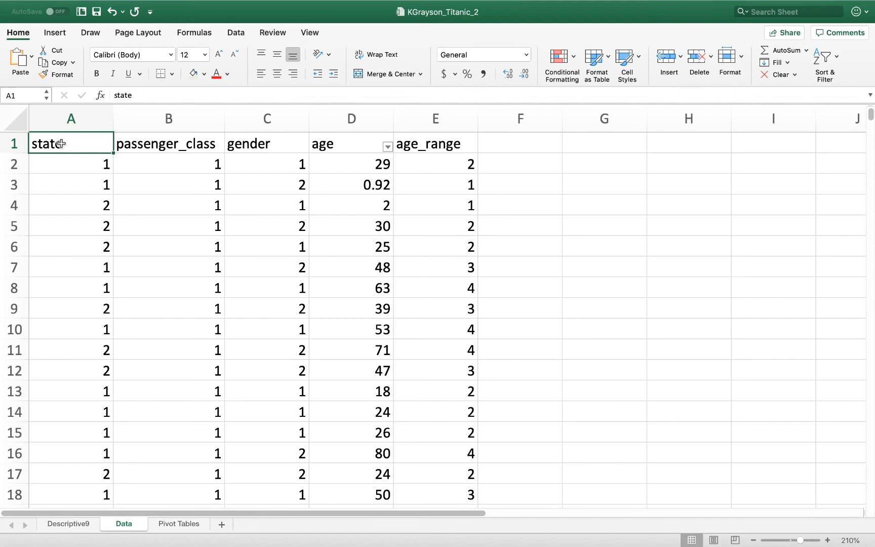
{"action": "left_click", "coordinate": [191, 144]}
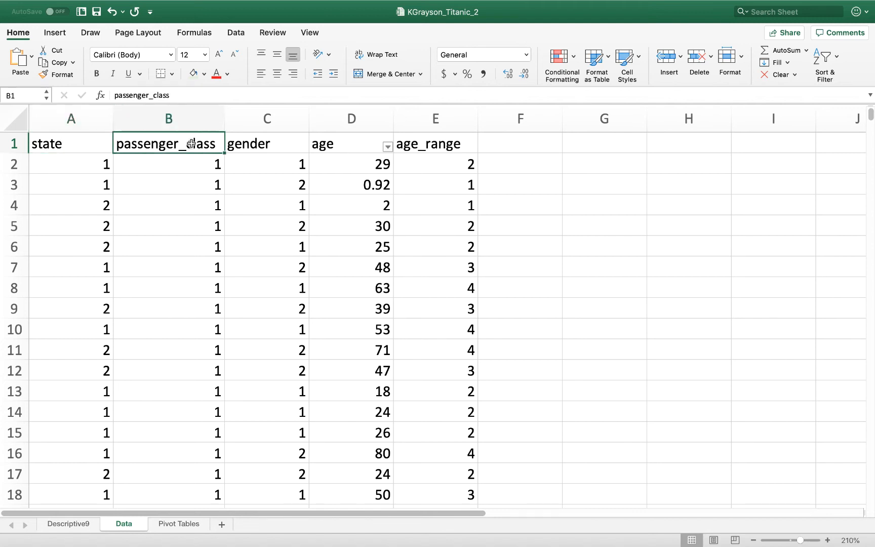
Review the Data sheet's gender, age, age_range, state and passenger_class columns as candidate pivot table fields
{"action": "left_click", "coordinate": [267, 142]}
{"action": "left_click", "coordinate": [337, 147]}
{"action": "left_click", "coordinate": [420, 148]}
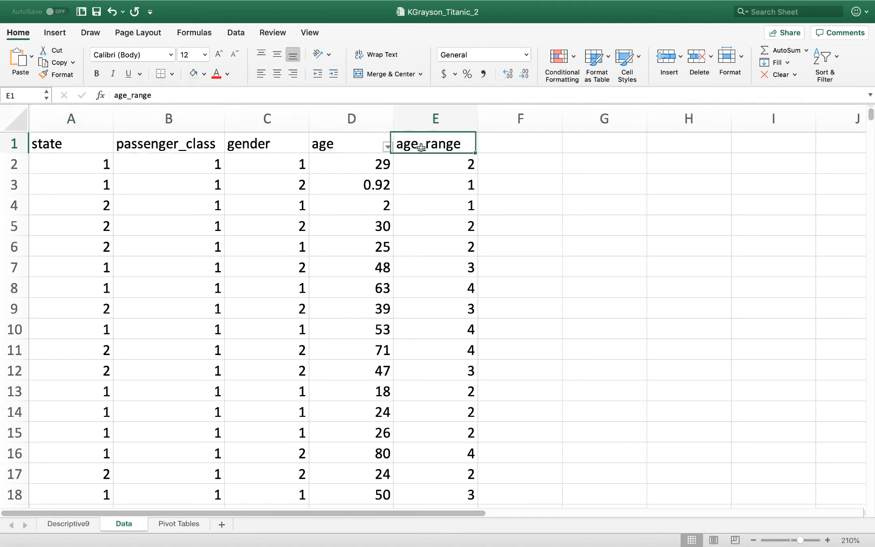
{"action": "left_click", "coordinate": [69, 143]}
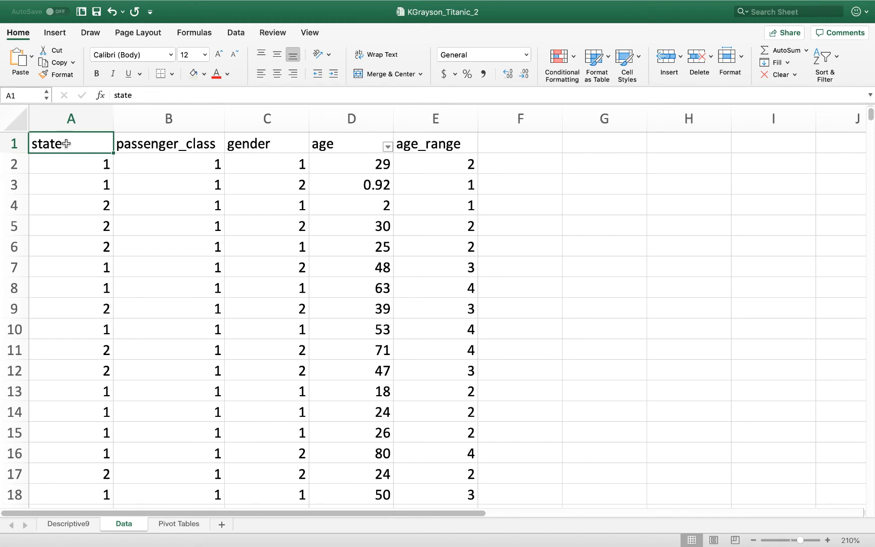
{"action": "left_click", "coordinate": [68, 155]}
{"action": "left_click", "coordinate": [76, 144]}
{"action": "left_click", "coordinate": [173, 160]}
{"action": "left_click", "coordinate": [80, 161]}
Start a new PivotTable from the Data sheet using the source range A1:E1047
{"action": "left_click", "coordinate": [81, 141]}
{"action": "left_click", "coordinate": [64, 34]}
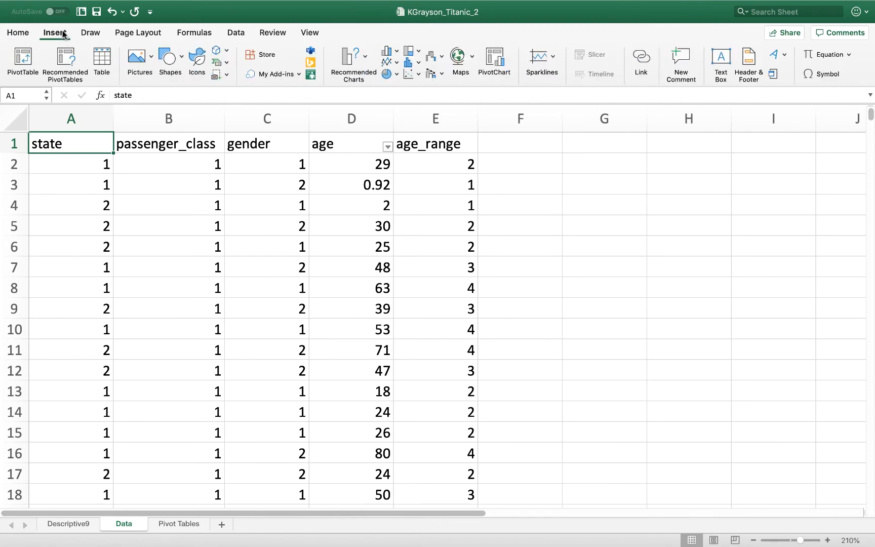
{"action": "left_click", "coordinate": [20, 71]}
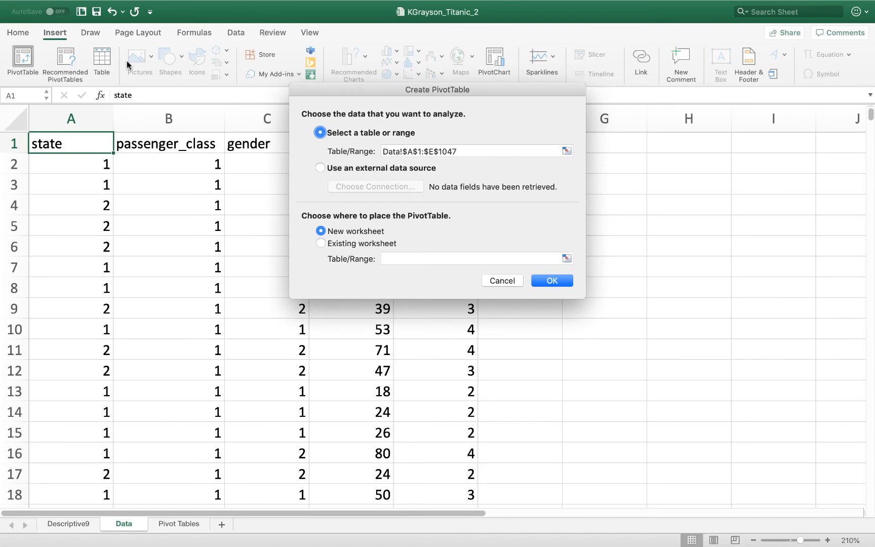
{"action": "left_click", "coordinate": [566, 151]}
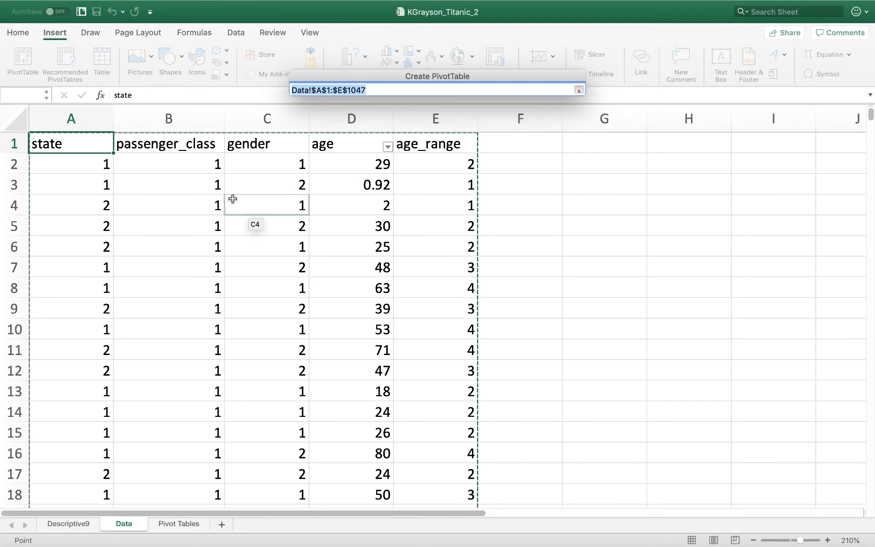
{"action": "left_click", "coordinate": [68, 135]}
{"action": "left_click_drag", "start_coordinate": [69, 135], "coordinate": [377, 499]}
{"action": "left_click_drag", "start_coordinate": [403, 545], "coordinate": [429, 458]}
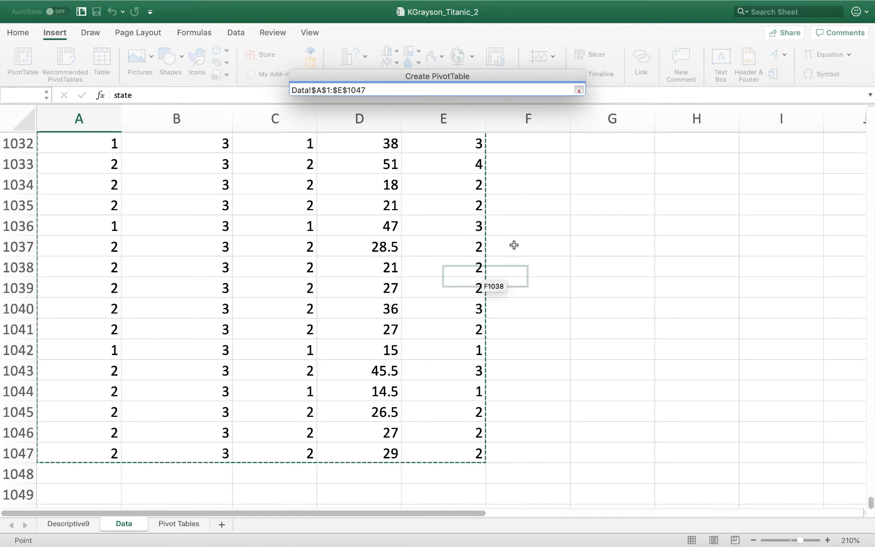
{"action": "left_click", "coordinate": [578, 89]}
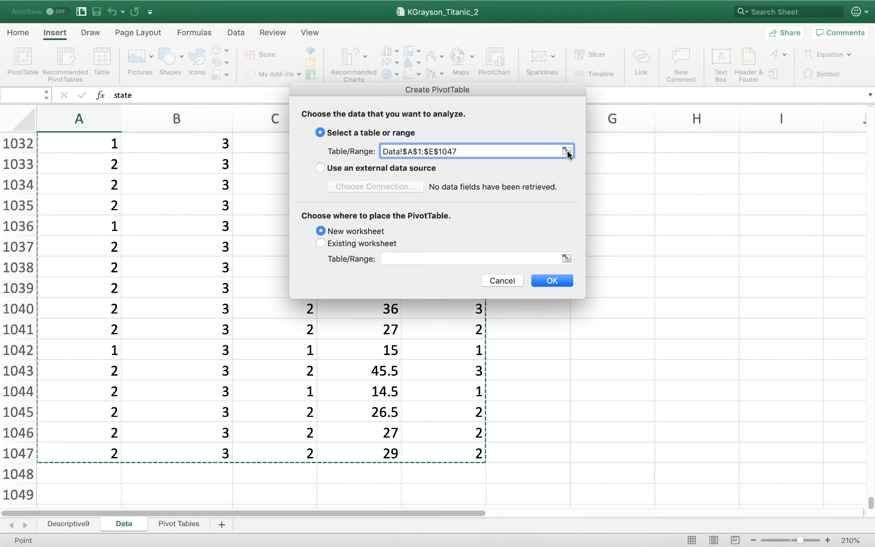
Place the PivotTable on the existing Pivot Tables worksheet at cell A1 and create it
{"action": "left_click", "coordinate": [321, 242]}
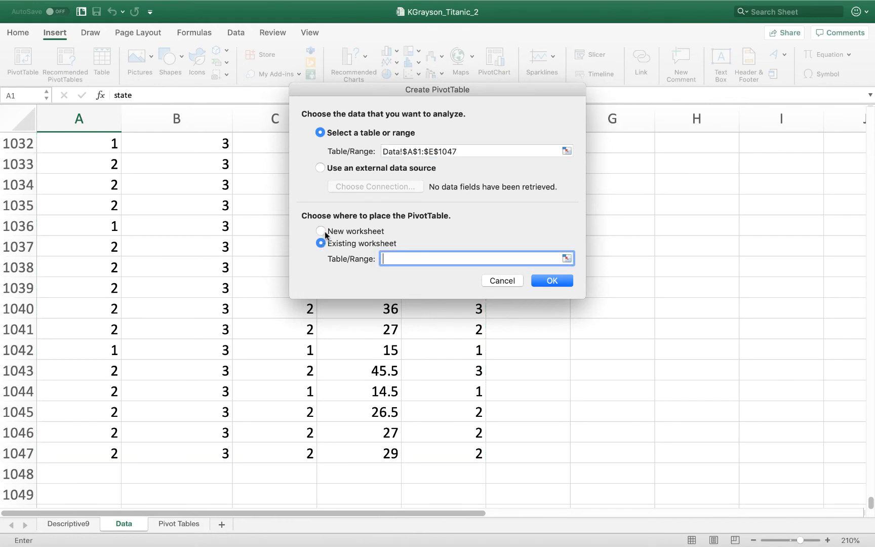
{"action": "left_click", "coordinate": [321, 231]}
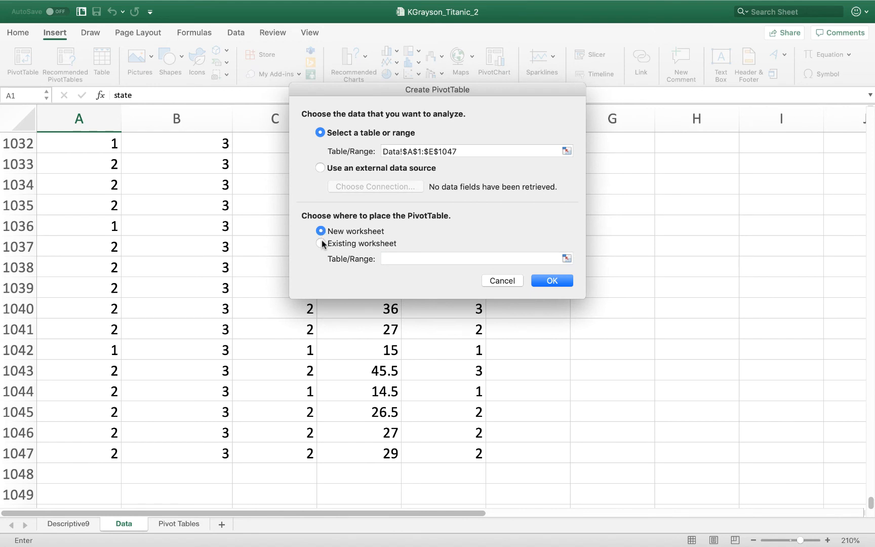
{"action": "left_click", "coordinate": [322, 243]}
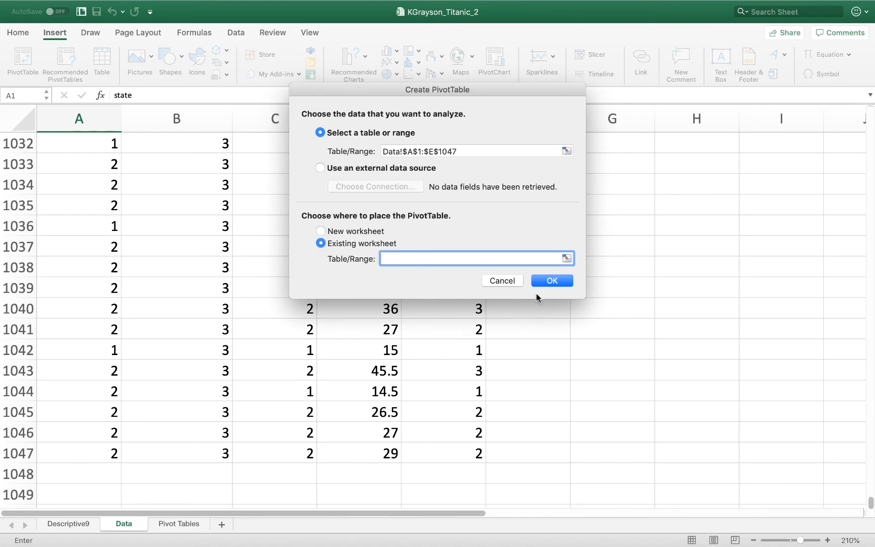
{"action": "left_click", "coordinate": [184, 524]}
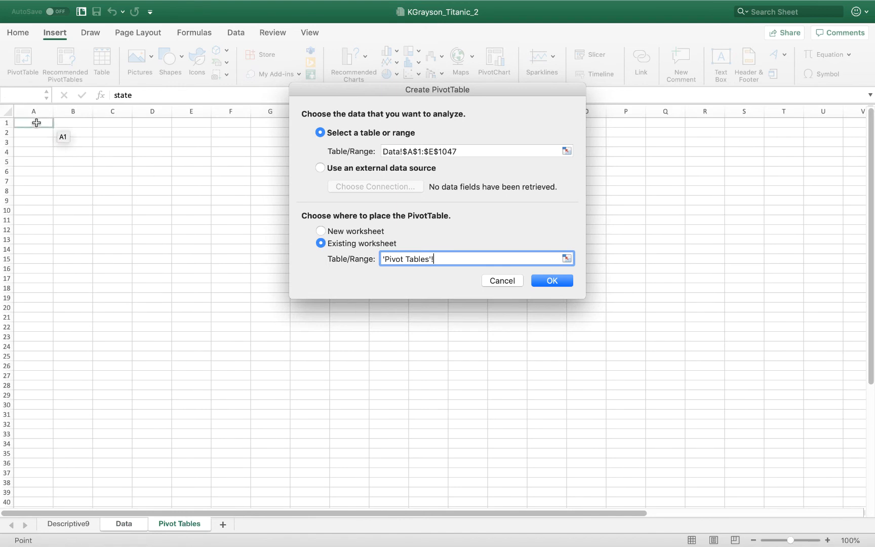
{"action": "left_click", "coordinate": [35, 122]}
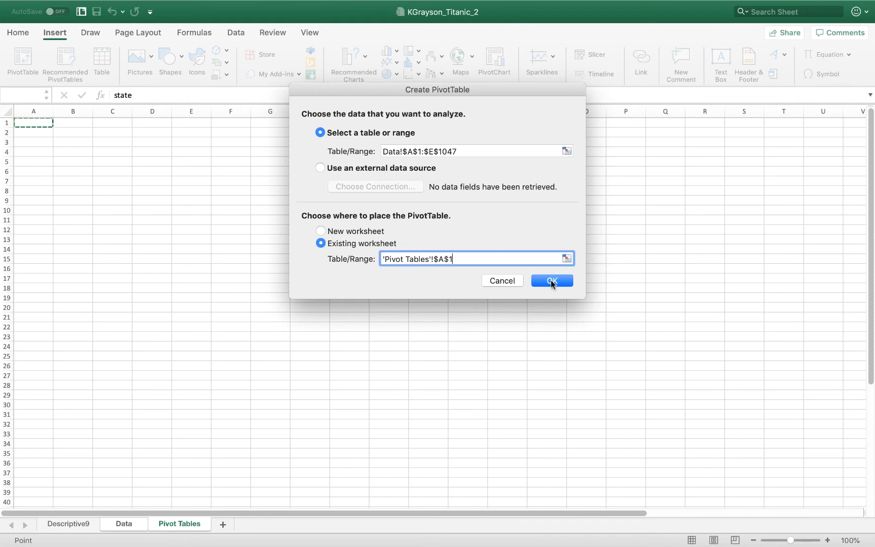
{"action": "left_click", "coordinate": [551, 281]}
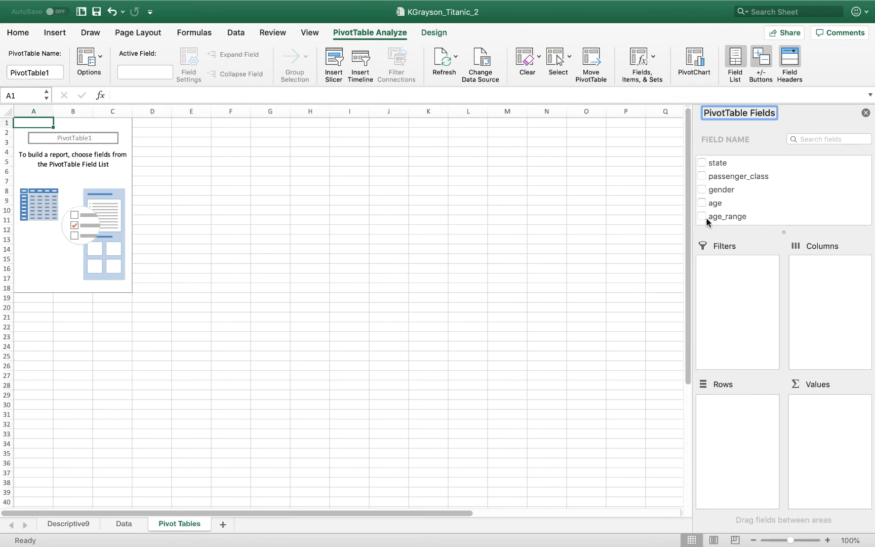
Add state and passenger_class to the PivotTable as row fields, with state above passenger_class
{"action": "left_click", "coordinate": [706, 164]}
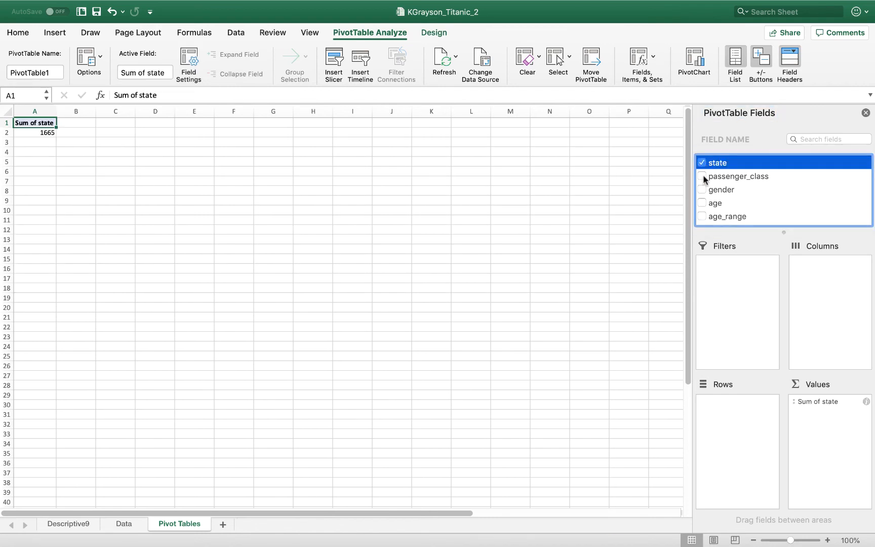
{"action": "left_click", "coordinate": [702, 176]}
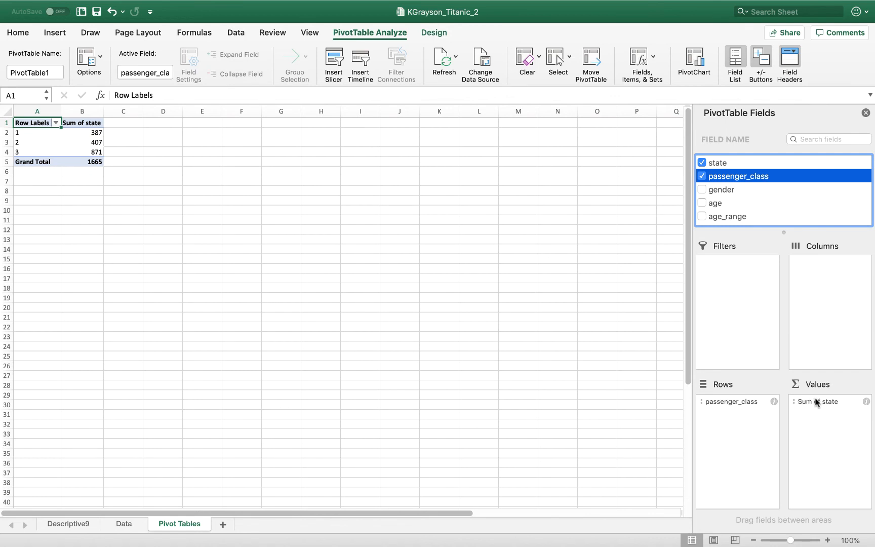
{"action": "left_click_drag", "start_coordinate": [816, 402], "coordinate": [729, 437]}
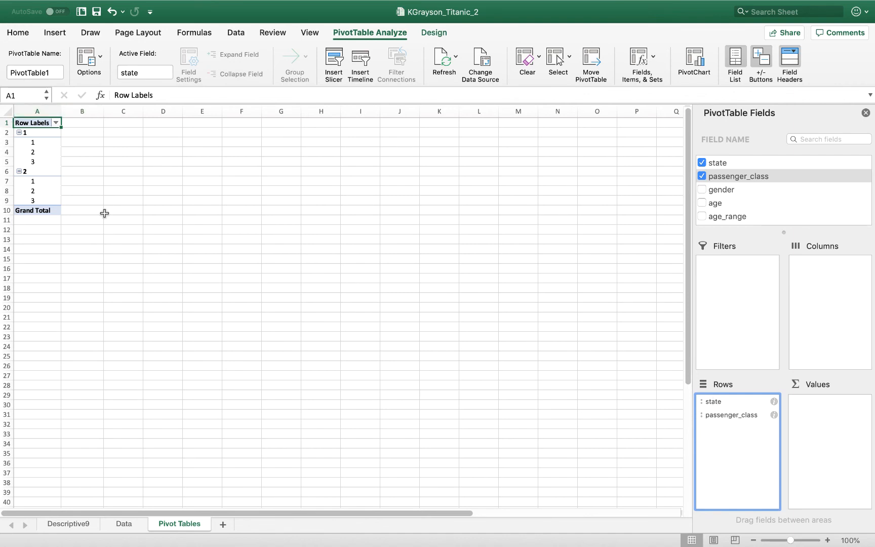
Label the two state groups beside the pivot table with Lived in B2 and Died in B6
{"action": "left_click", "coordinate": [827, 540]}
{"action": "left_click", "coordinate": [827, 540]}
{"action": "left_click", "coordinate": [828, 540]}
{"action": "left_click", "coordinate": [827, 540]}
{"action": "left_click", "coordinate": [827, 540]}
{"action": "left_click", "coordinate": [827, 541]}
{"action": "left_click", "coordinate": [827, 540]}
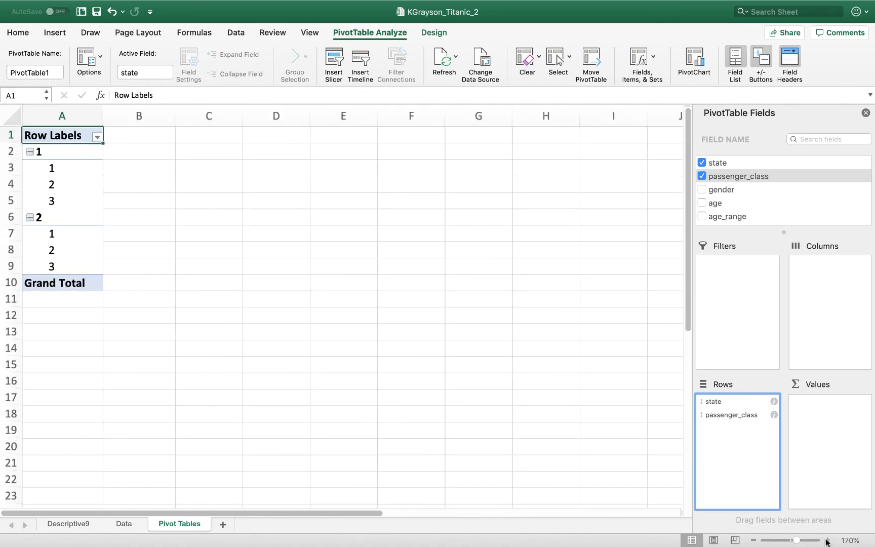
{"action": "left_click", "coordinate": [828, 540]}
{"action": "left_click", "coordinate": [827, 540]}
{"action": "left_click", "coordinate": [827, 540]}
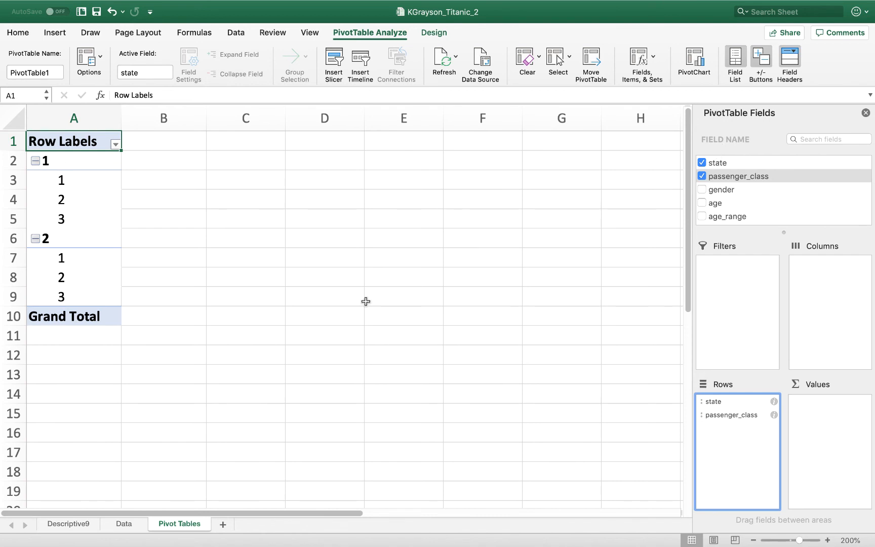
{"action": "left_click", "coordinate": [176, 164]}
{"action": "type", "text": "Lived"}
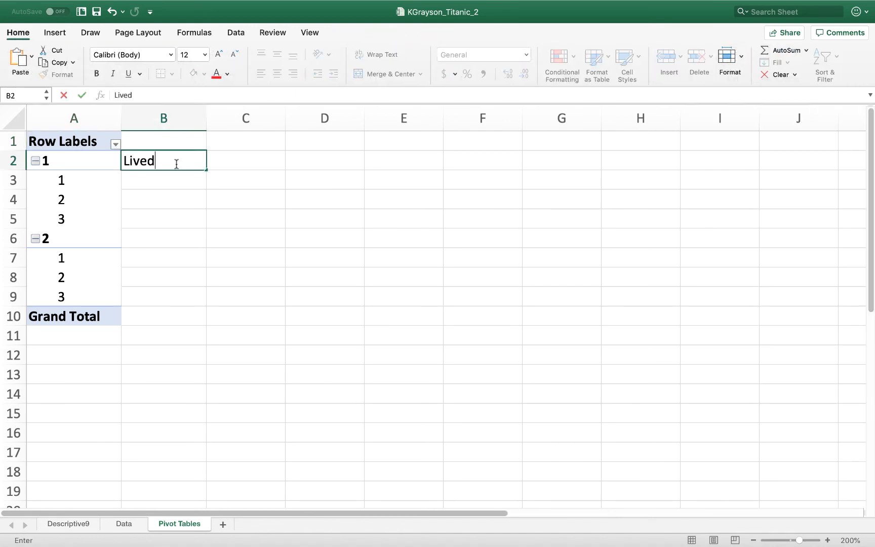
{"action": "key", "text": "Return"}
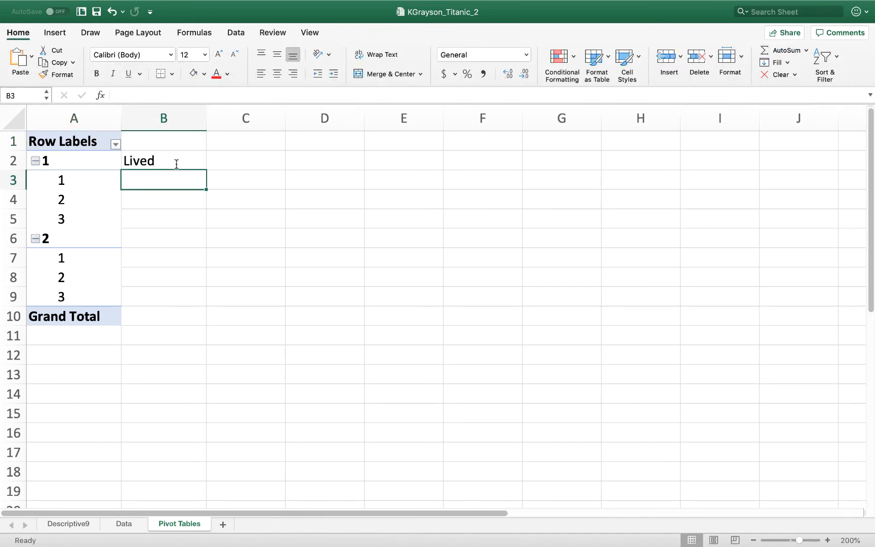
{"action": "left_click", "coordinate": [161, 239]}
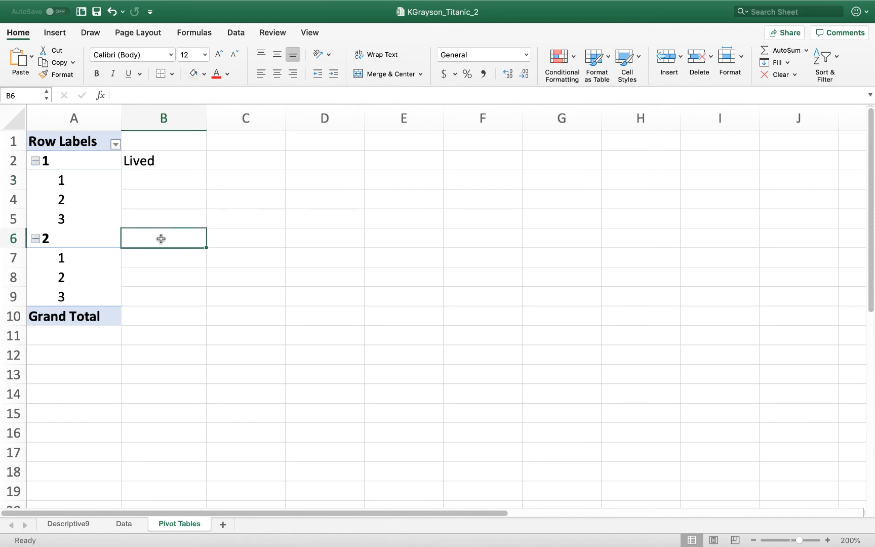
{"action": "type", "text": "Died"}
{"action": "key", "text": "Return"}
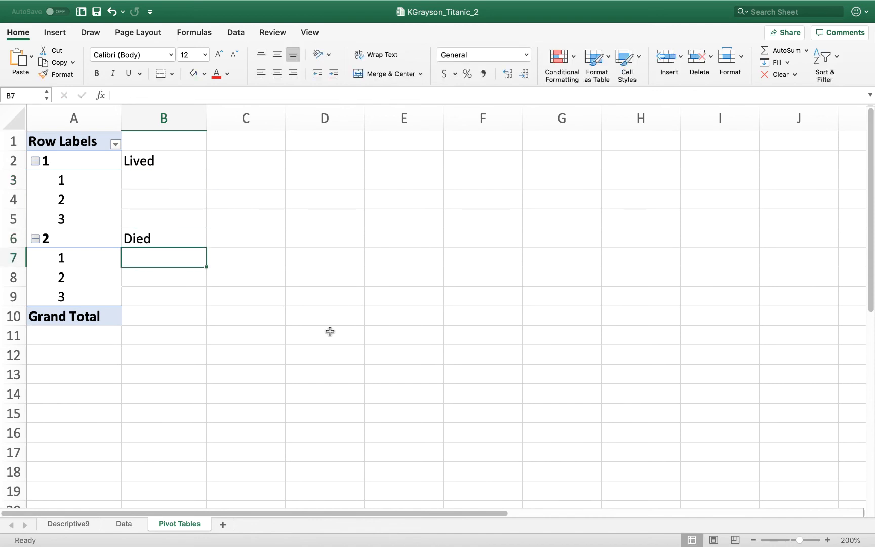
Label the passenger classes under Lived as First, Second and Third in cells B3 to B5
{"action": "left_click", "coordinate": [54, 164]}
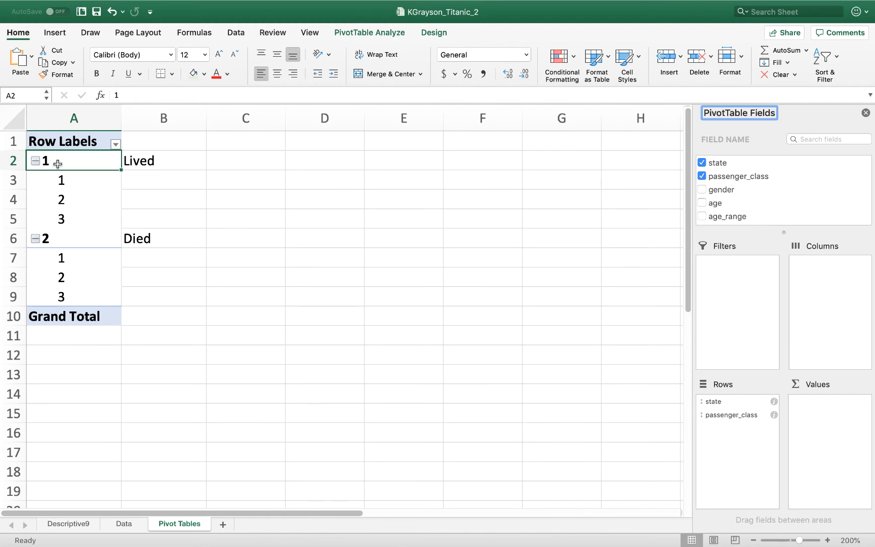
{"action": "left_click", "coordinate": [159, 185]}
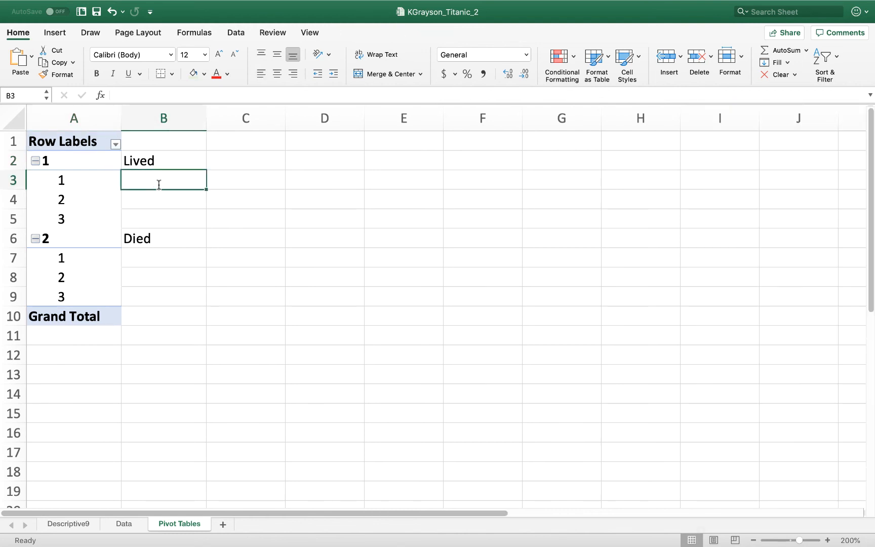
{"action": "type", "text": "First"}
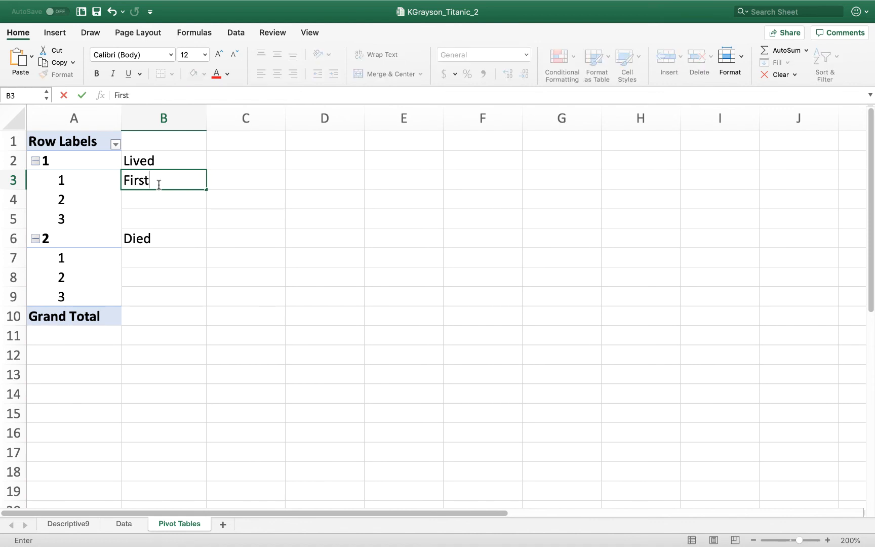
{"action": "key", "text": "Return"}
{"action": "type", "text": "Second"}
{"action": "key", "text": "Return"}
{"action": "type", "text": "Third"}
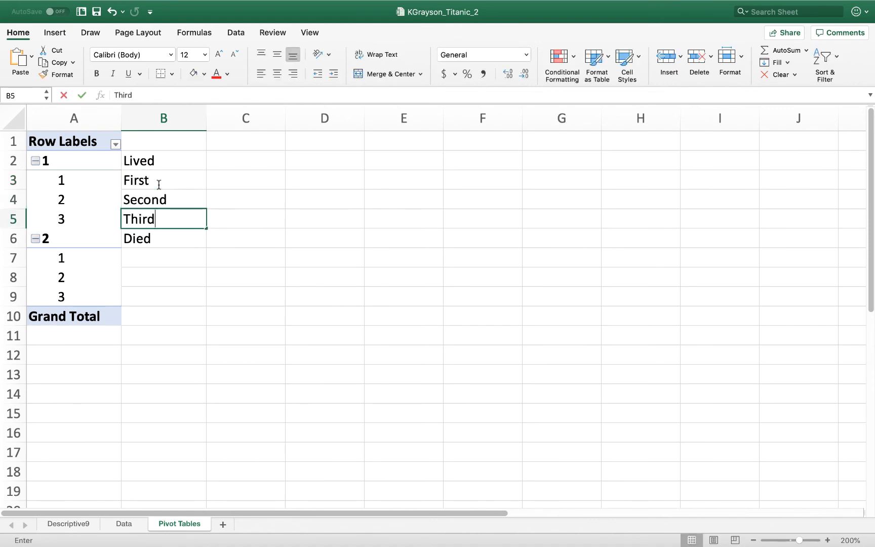
{"action": "key", "text": "Return"}
{"action": "key", "text": "Return"}
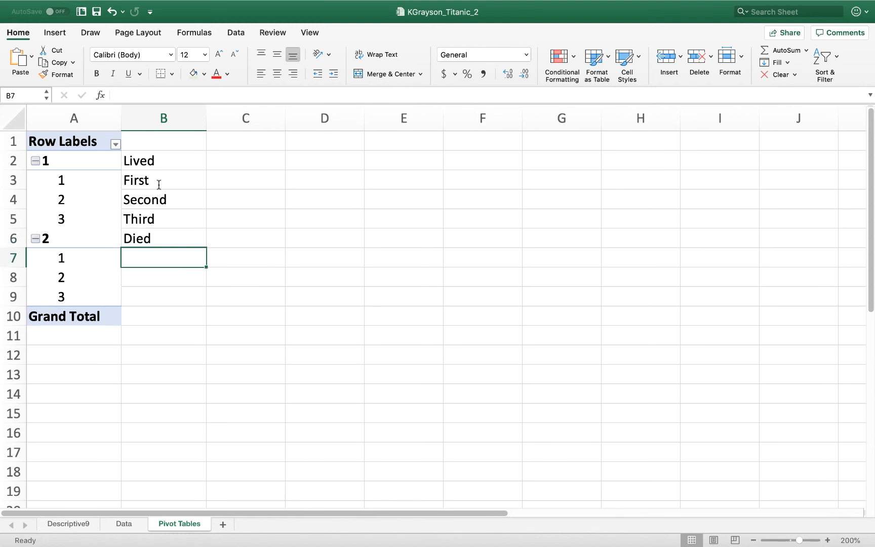
Label the passenger classes under Died as First, Second and Third in cells B7 to B9
{"action": "type", "text": "First"}
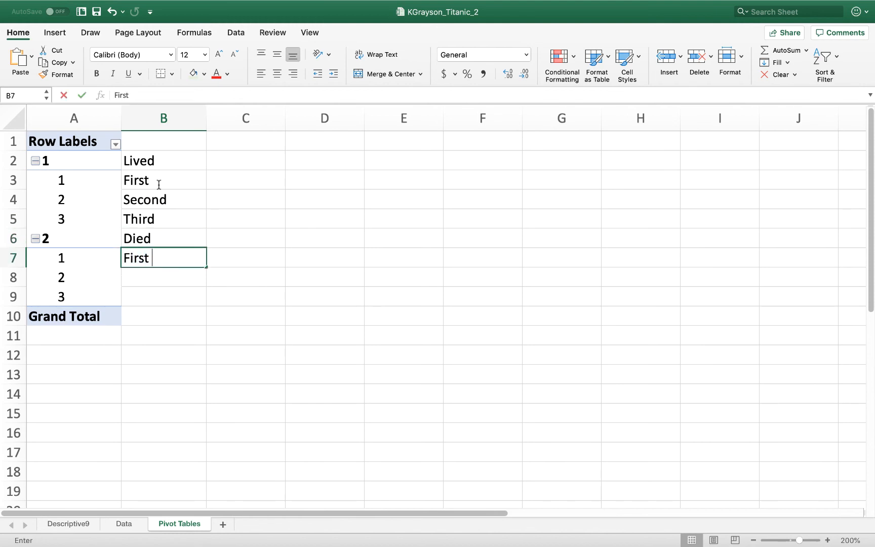
{"action": "key", "text": "Return"}
{"action": "type", "text": "Second"}
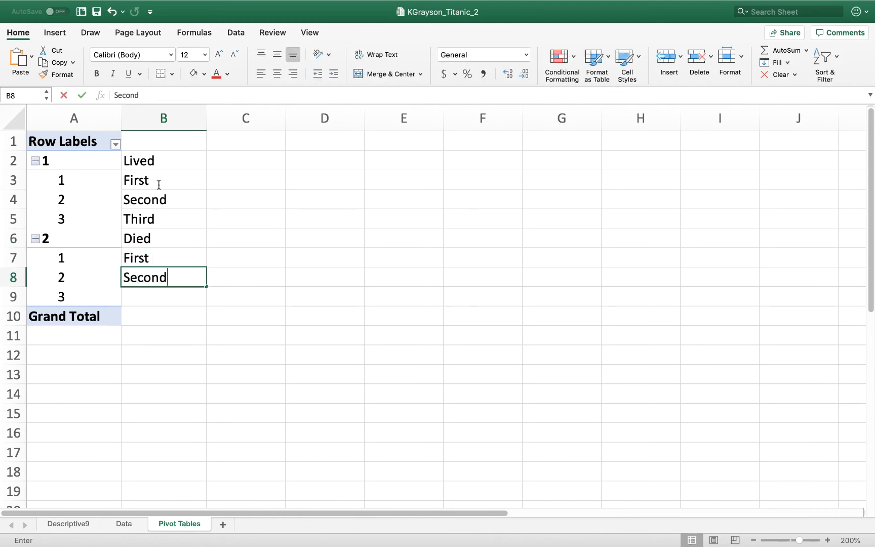
{"action": "key", "text": "Return"}
{"action": "type", "text": "Third"}
{"action": "key", "text": "Return"}
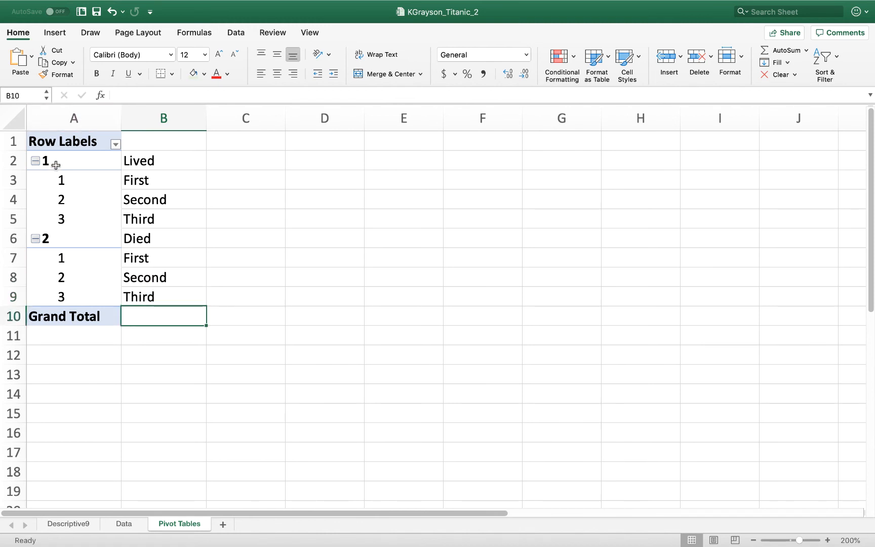
Add state to the PivotTable's values, replacing the existing labels in column B, and select the Sum of state value field
{"action": "left_click", "coordinate": [56, 165]}
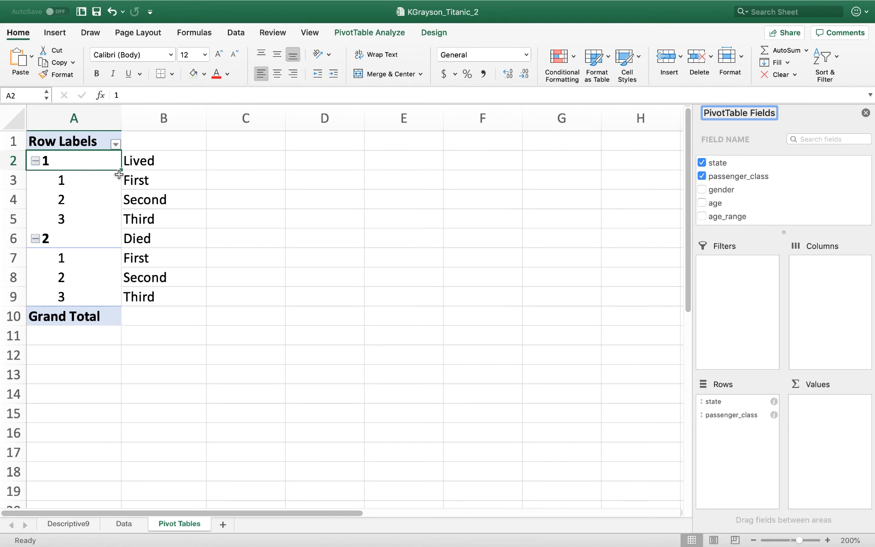
{"action": "left_click", "coordinate": [717, 162]}
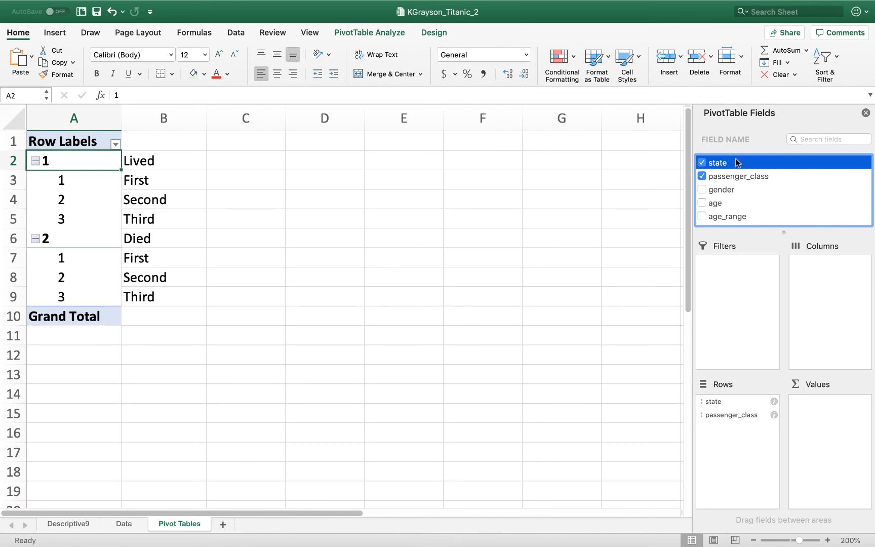
{"action": "left_click_drag", "start_coordinate": [736, 163], "coordinate": [832, 406]}
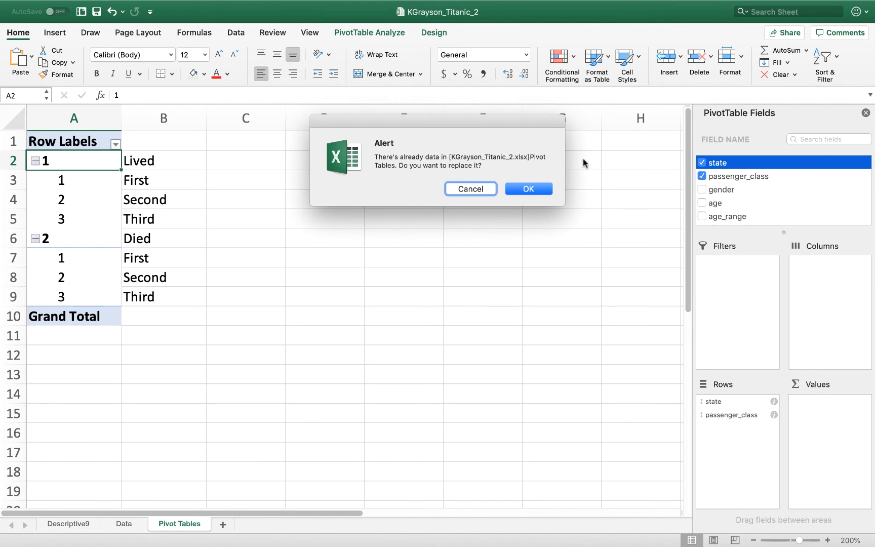
{"action": "left_click", "coordinate": [539, 189]}
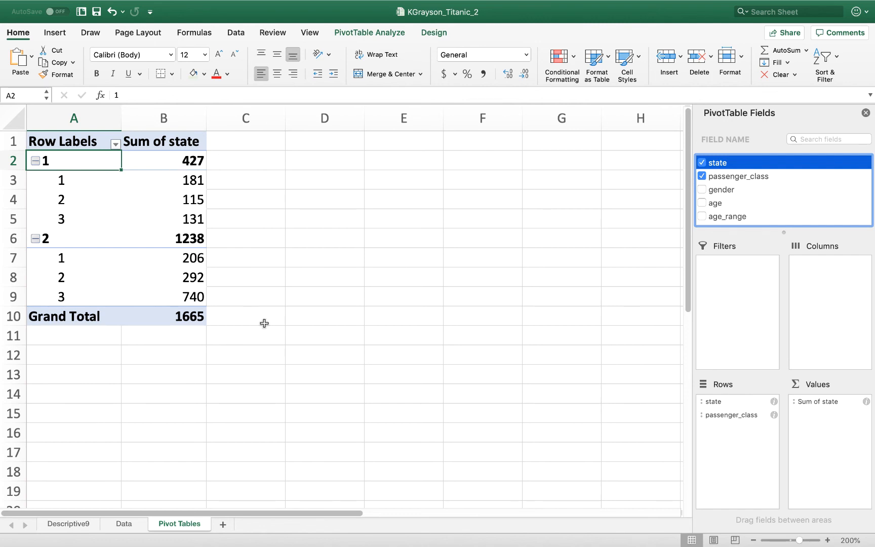
{"action": "left_click", "coordinate": [838, 402]}
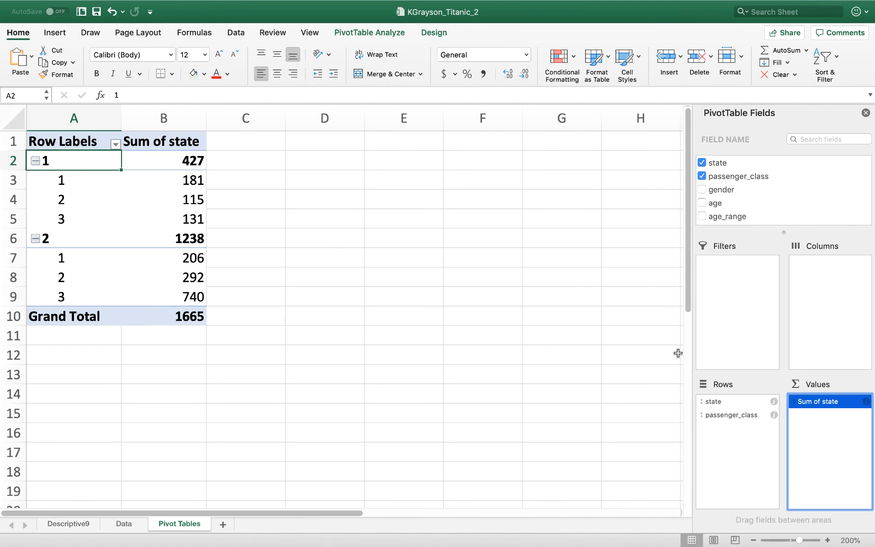
Summarize the PivotTable's state value field by Count
{"action": "left_click", "coordinate": [865, 403]}
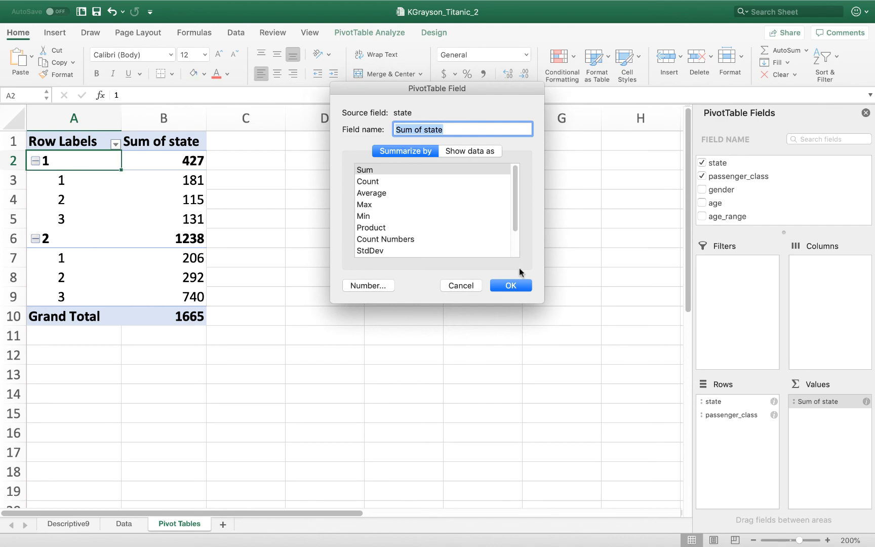
{"action": "left_click", "coordinate": [408, 181]}
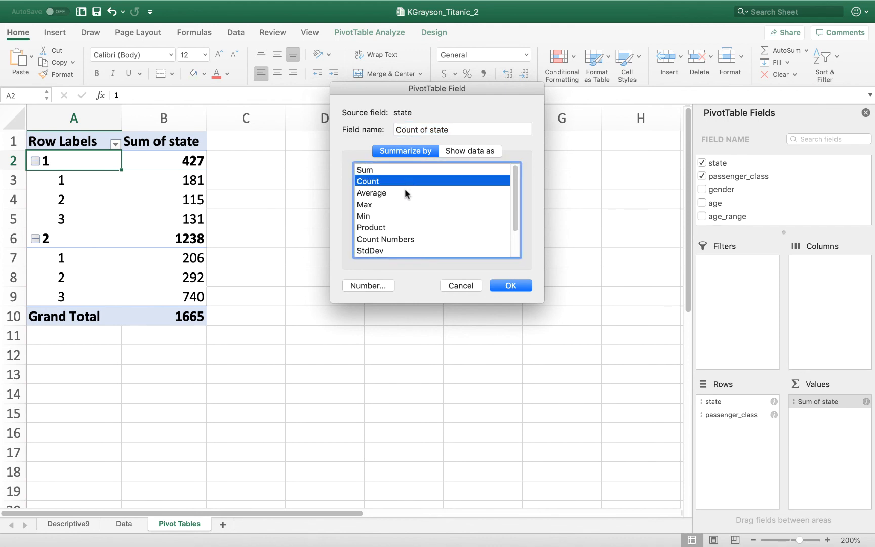
{"action": "left_click", "coordinate": [405, 193]}
{"action": "left_click", "coordinate": [401, 213]}
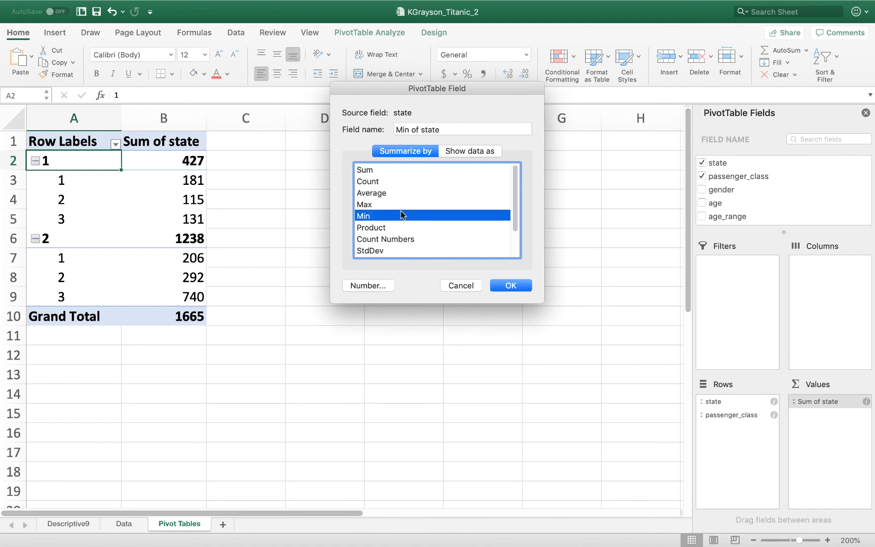
{"action": "left_click", "coordinate": [398, 183]}
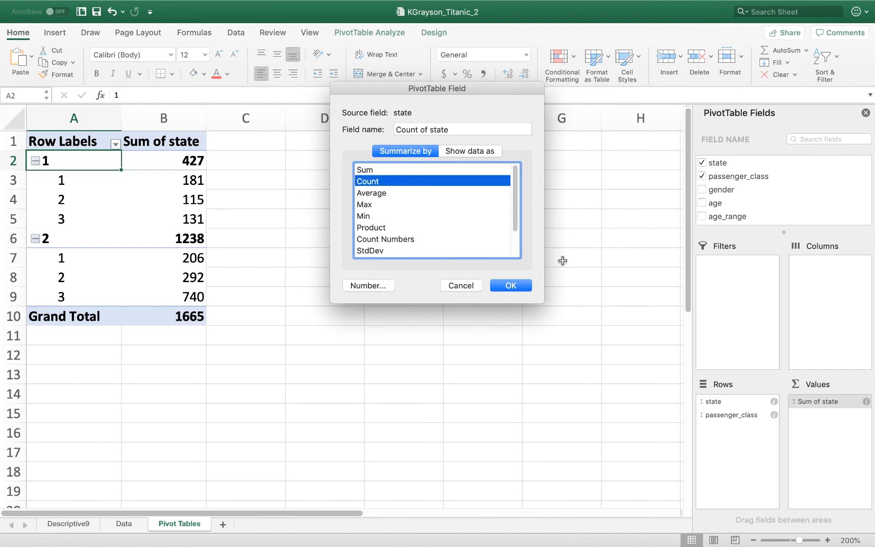
{"action": "left_click", "coordinate": [511, 286]}
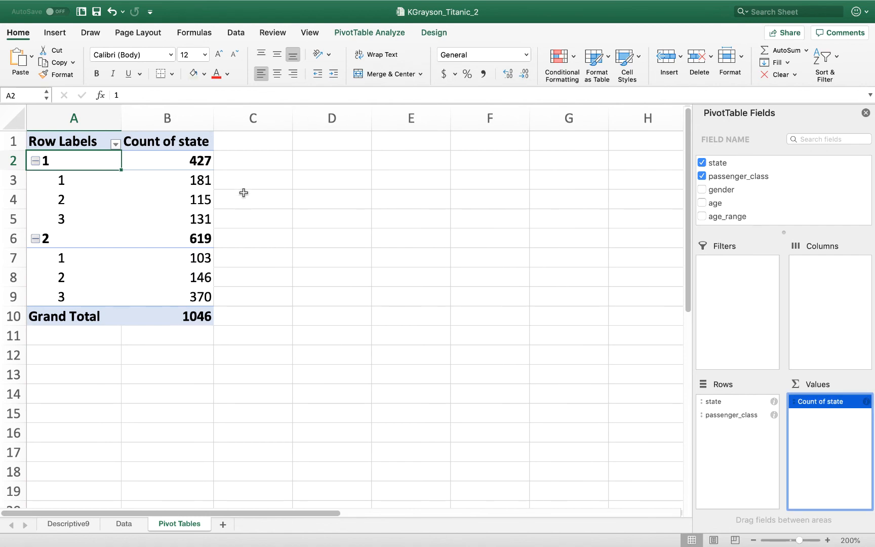
Label the two state groups beside the PivotTable with Lived in C2 and Died in C6
{"action": "left_click", "coordinate": [245, 174]}
{"action": "left_click", "coordinate": [243, 156]}
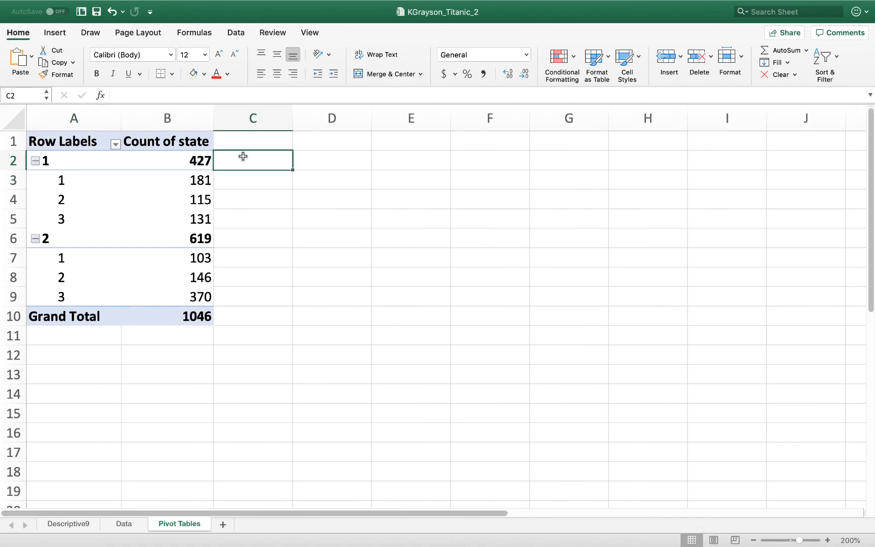
{"action": "left_click", "coordinate": [242, 180]}
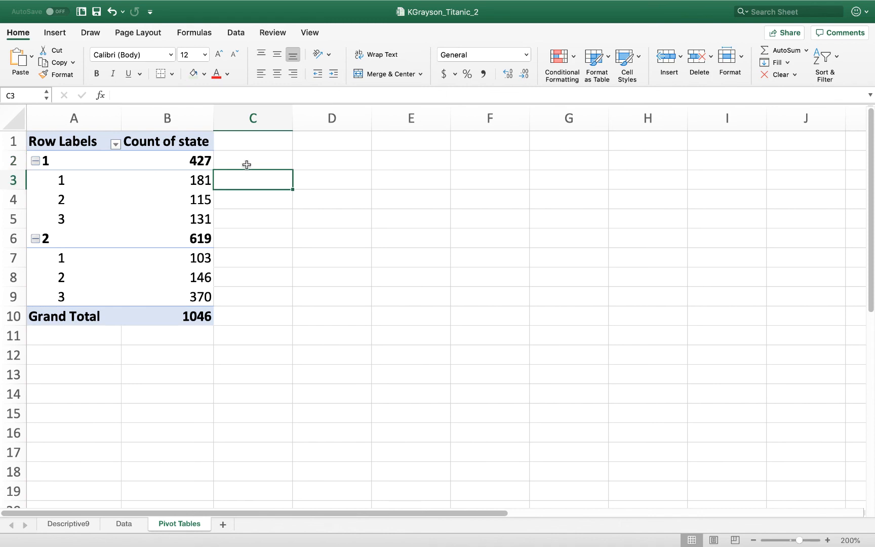
{"action": "left_click", "coordinate": [247, 164]}
{"action": "type", "text": "Lived"}
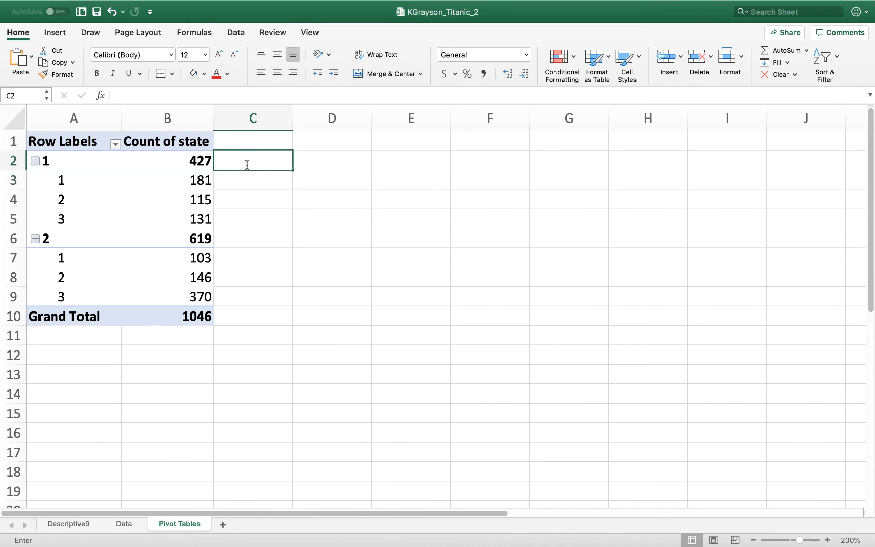
{"action": "key", "text": "Return"}
{"action": "key", "text": "Down"}
{"action": "key", "text": "Down"}
{"action": "key", "text": "Down"}
{"action": "key", "text": "Down"}
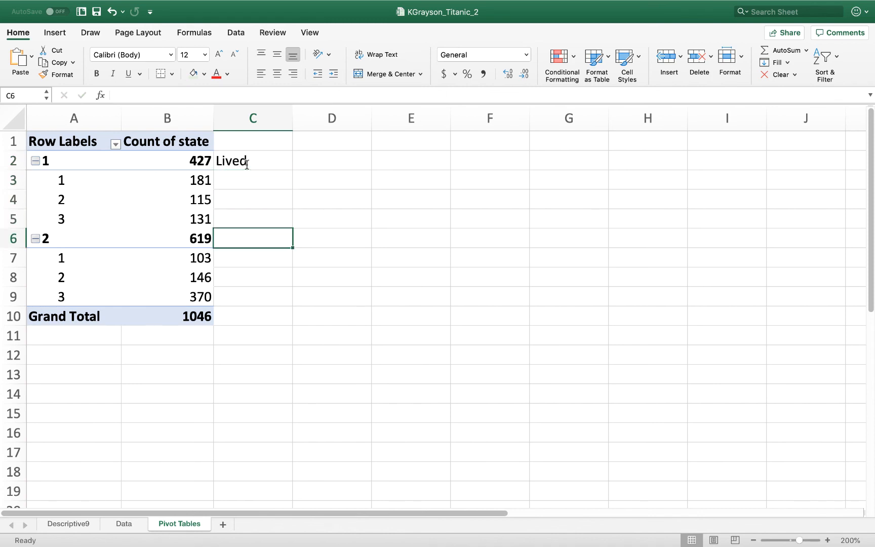
{"action": "key", "text": "Up"}
{"action": "type", "text": "Died"}
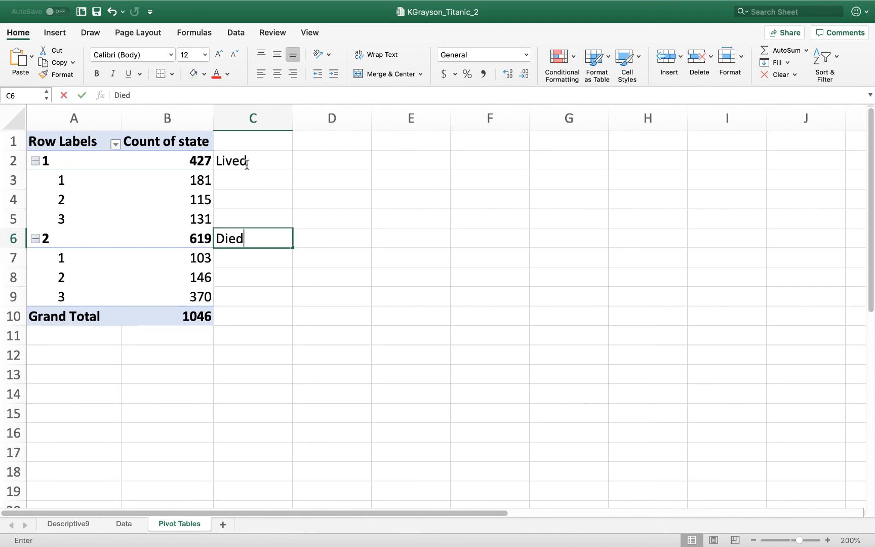
{"action": "key", "text": "Return"}
Label the passenger classes under Lived as First, Second and Third in cells C3 to C5
{"action": "key", "text": "Up"}
{"action": "key", "text": "Up"}
{"action": "key", "text": "Up"}
{"action": "key", "text": "Up"}
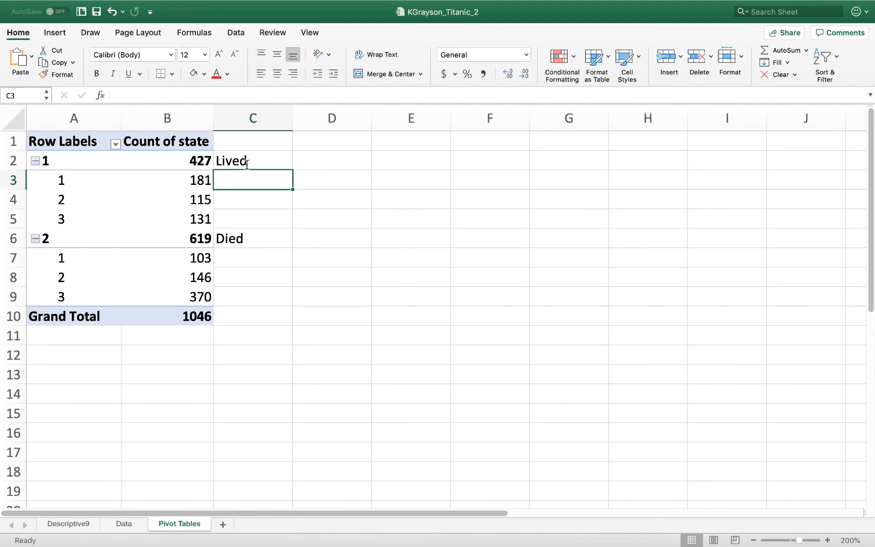
{"action": "type", "text": "First"}
{"action": "key", "text": "Return"}
{"action": "type", "text": "Second"}
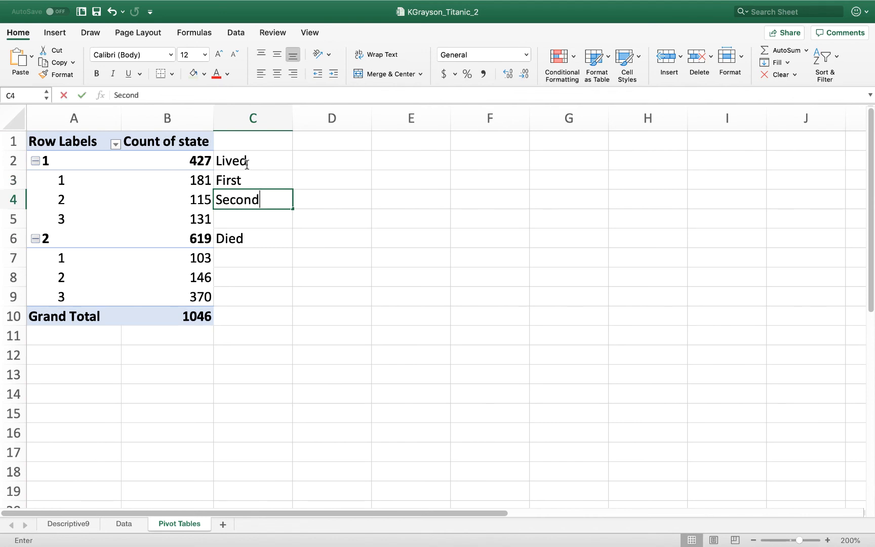
{"action": "key", "text": "Return"}
{"action": "type", "text": "Third"}
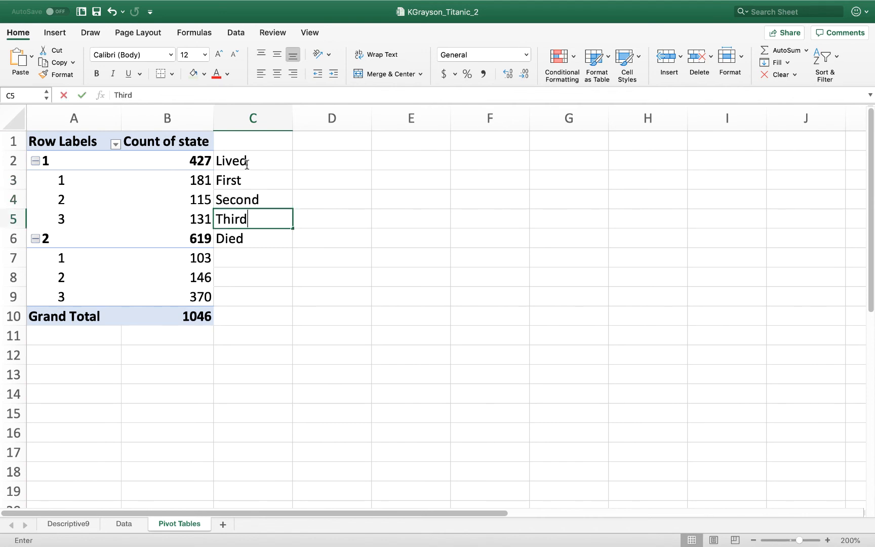
{"action": "key", "text": "Return"}
{"action": "key", "text": "Return"}
Label the passenger classes under Died as First Class, Second and Third in cells C7 to C9
{"action": "type", "text": "First Class"}
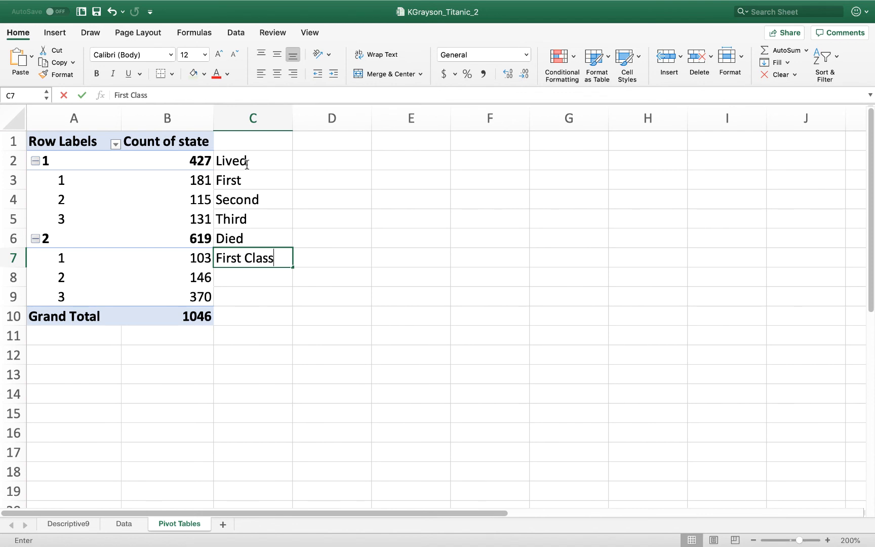
{"action": "key", "text": "Return"}
{"action": "type", "text": "Second"}
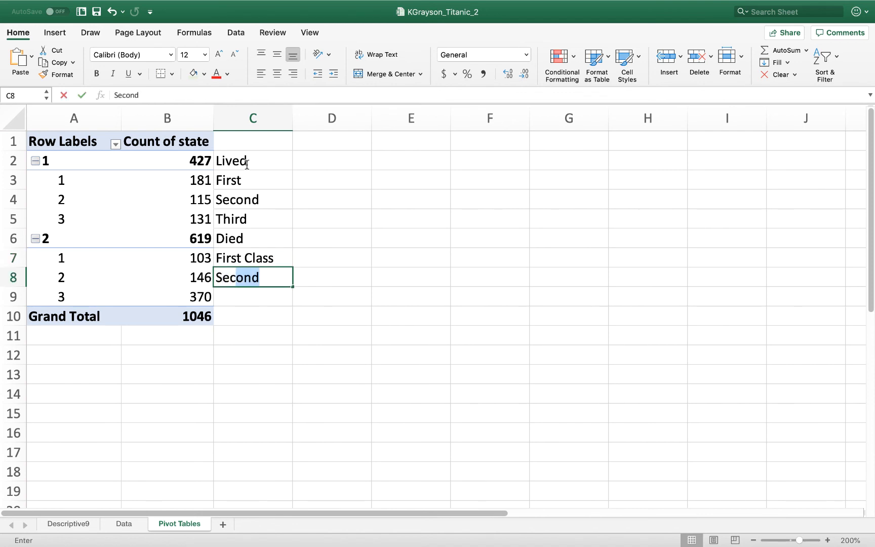
{"action": "key", "text": "Return"}
{"action": "type", "text": "Thir"}
{"action": "key", "text": "Return"}
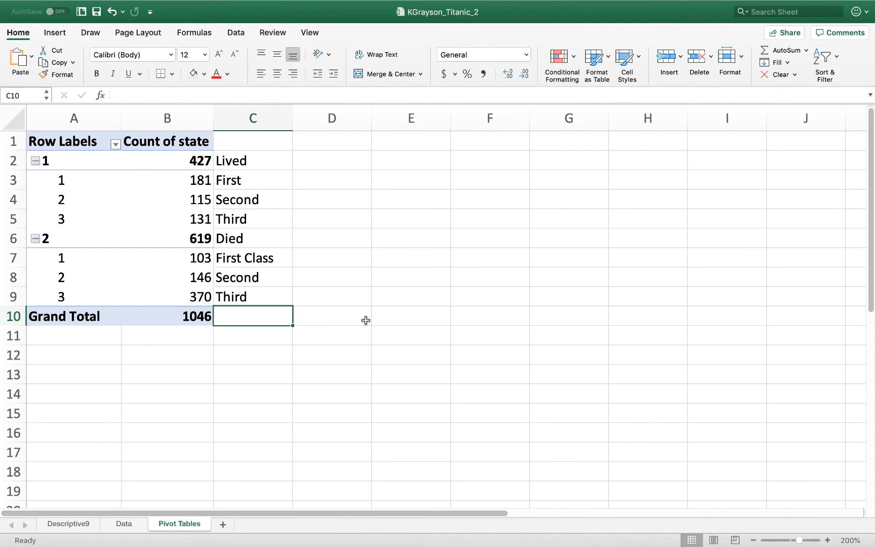
Take the Word assignment and the Excel workbook out of full screen and arrange them with the question tables and PivotTable side by side
{"action": "mouse_move", "coordinate": [348, 544]}
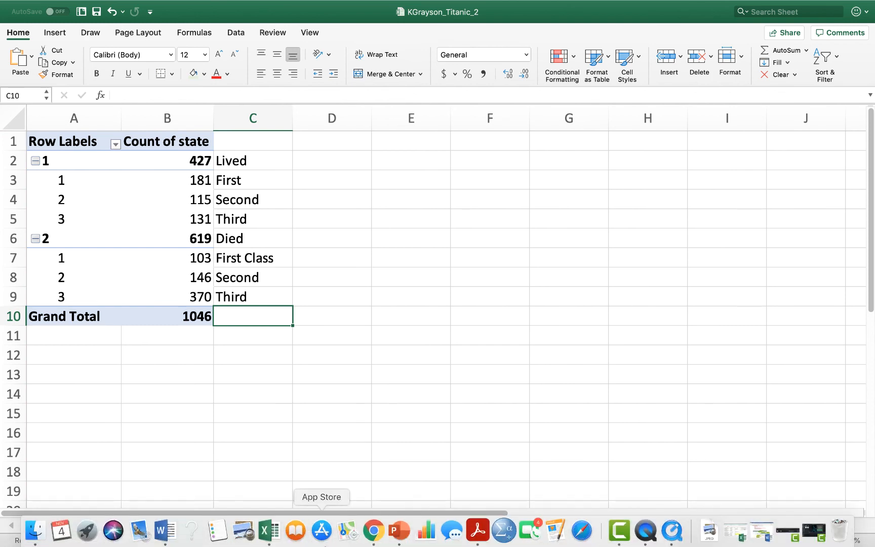
{"action": "left_click", "coordinate": [165, 533]}
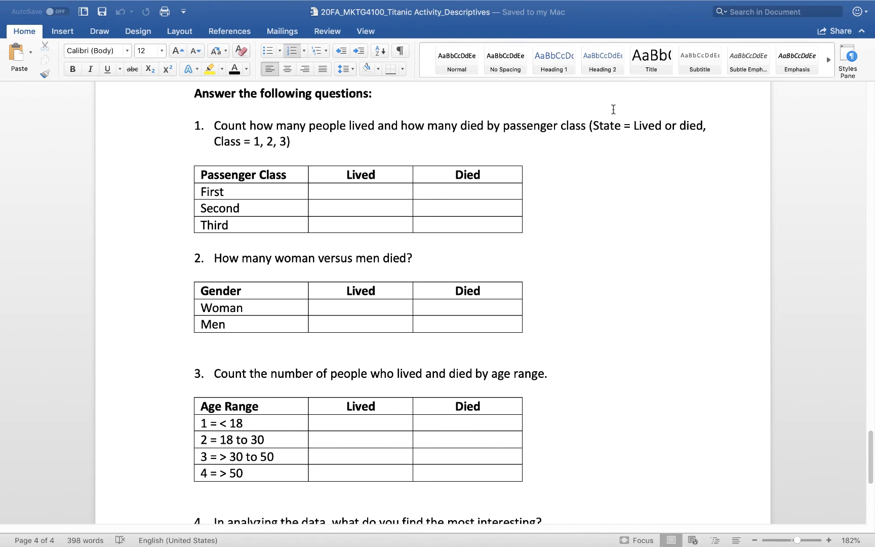
{"action": "key", "text": "Escape"}
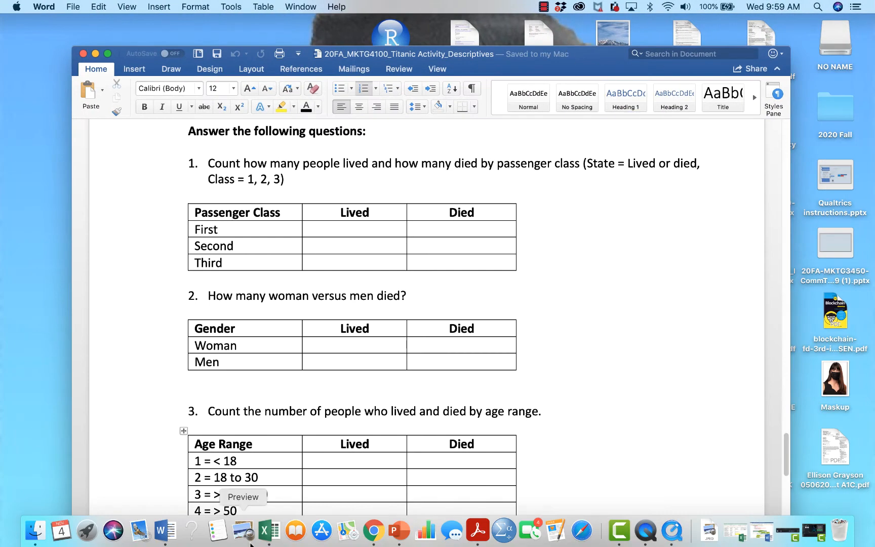
{"action": "left_click", "coordinate": [268, 530]}
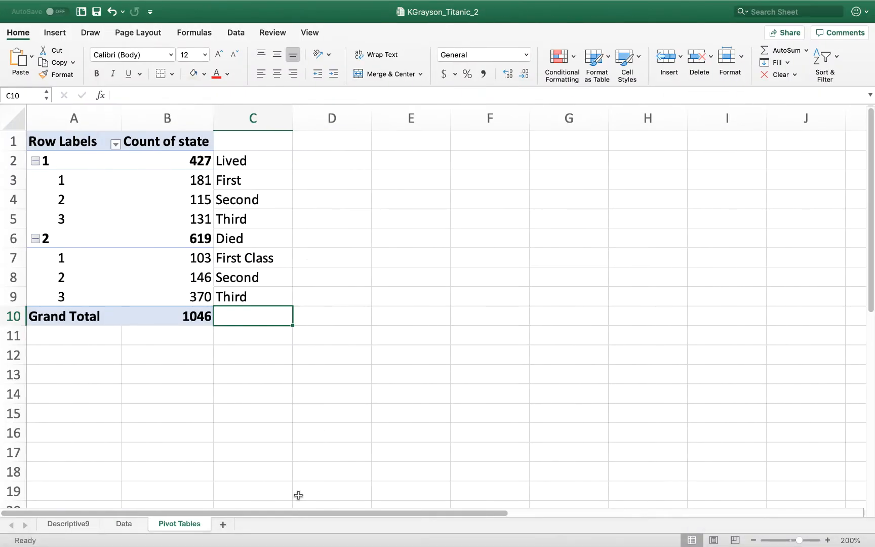
{"action": "mouse_move", "coordinate": [36, 6]}
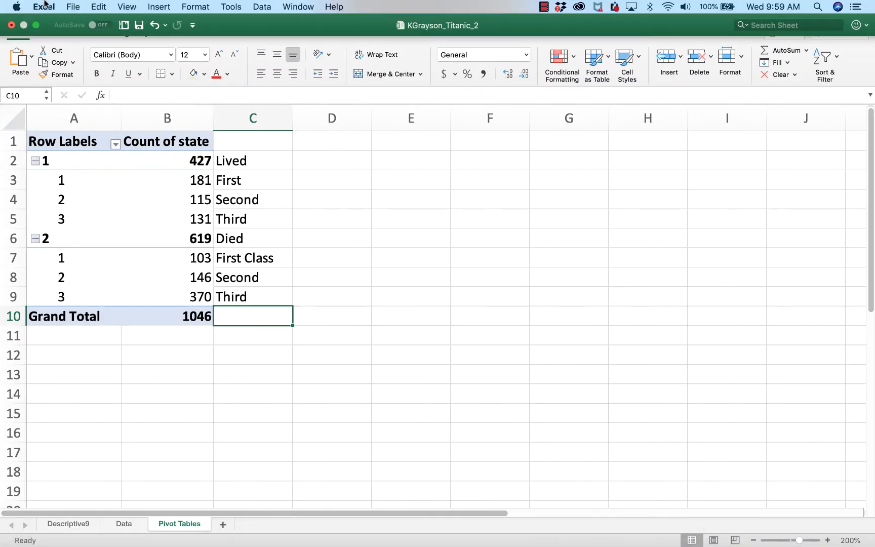
{"action": "left_click", "coordinate": [37, 25]}
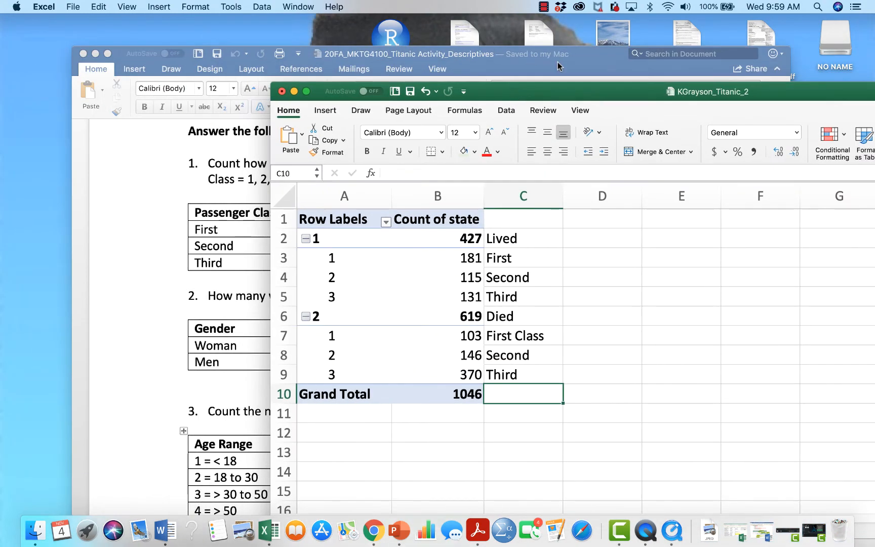
{"action": "double_click", "coordinate": [581, 67]}
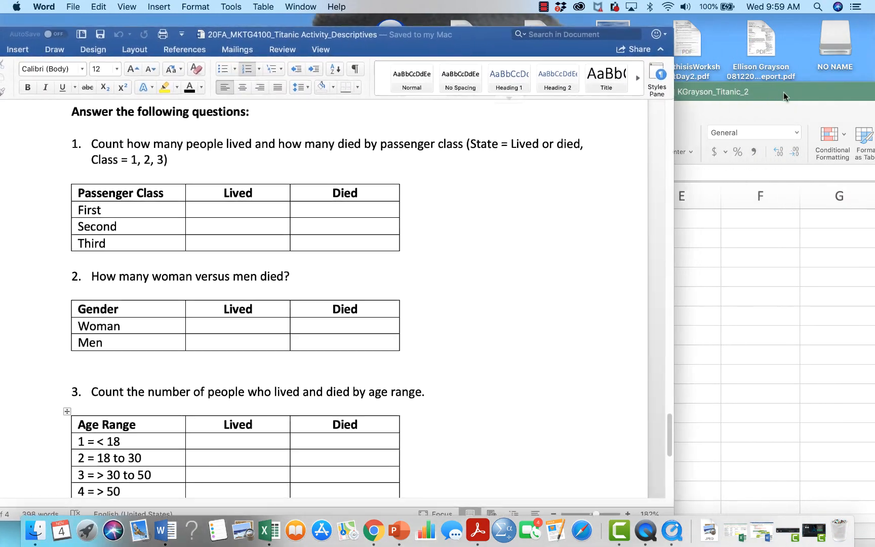
{"action": "double_click", "coordinate": [803, 94]}
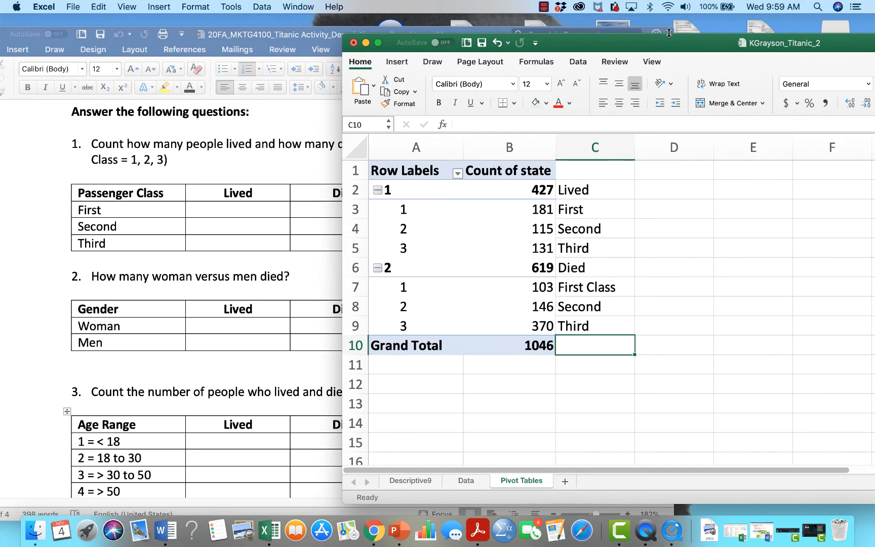
{"action": "double_click", "coordinate": [650, 43]}
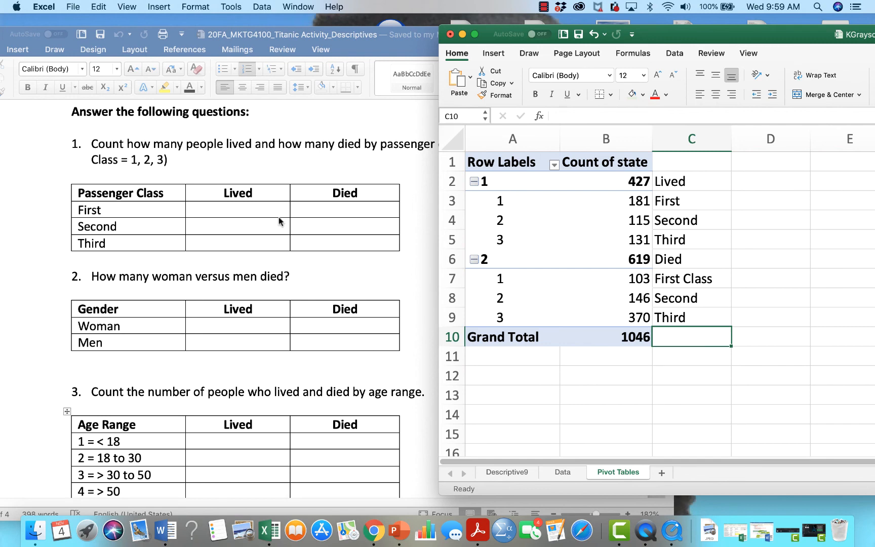
Fill the Lived column of the Word passenger class table with 181 for First, 115 for Second and 1331 for Third
{"action": "left_click", "coordinate": [253, 209]}
{"action": "type", "text": "181"}
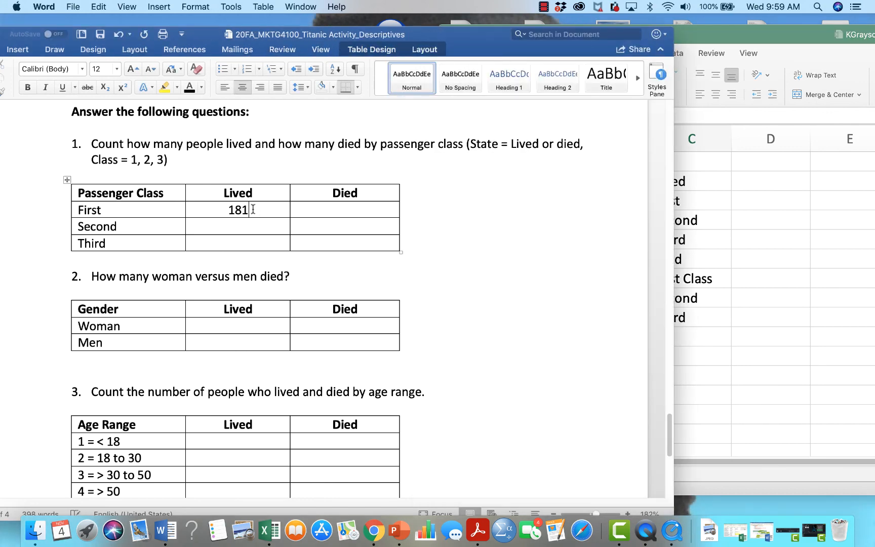
{"action": "left_click", "coordinate": [791, 143]}
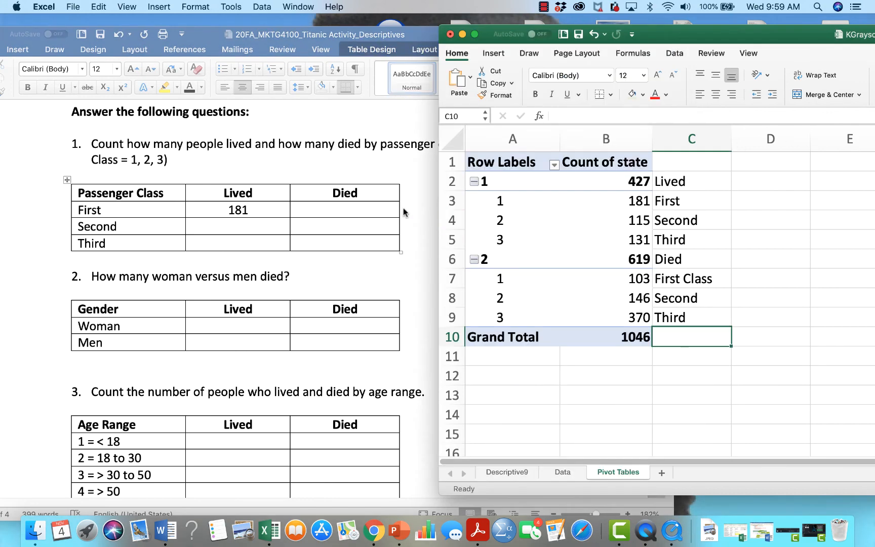
{"action": "left_click", "coordinate": [248, 228]}
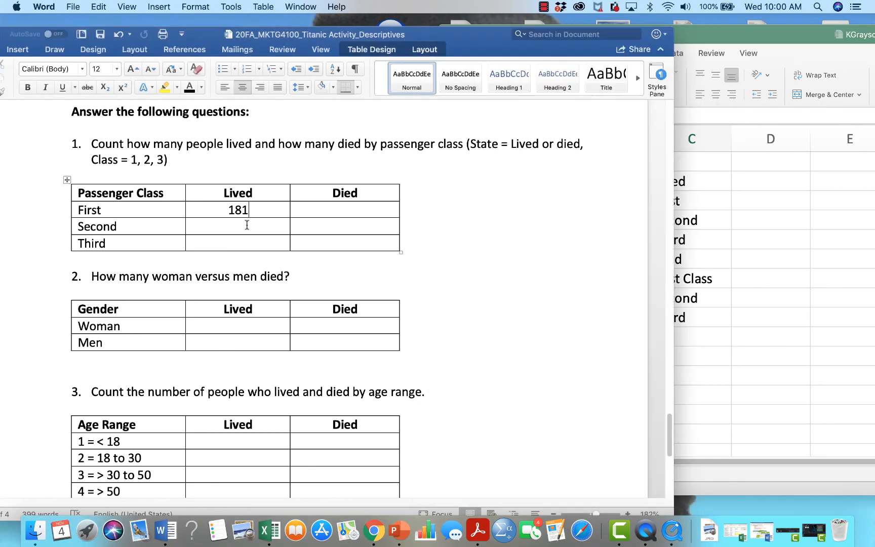
{"action": "left_click", "coordinate": [247, 226]}
{"action": "type", "text": "115"}
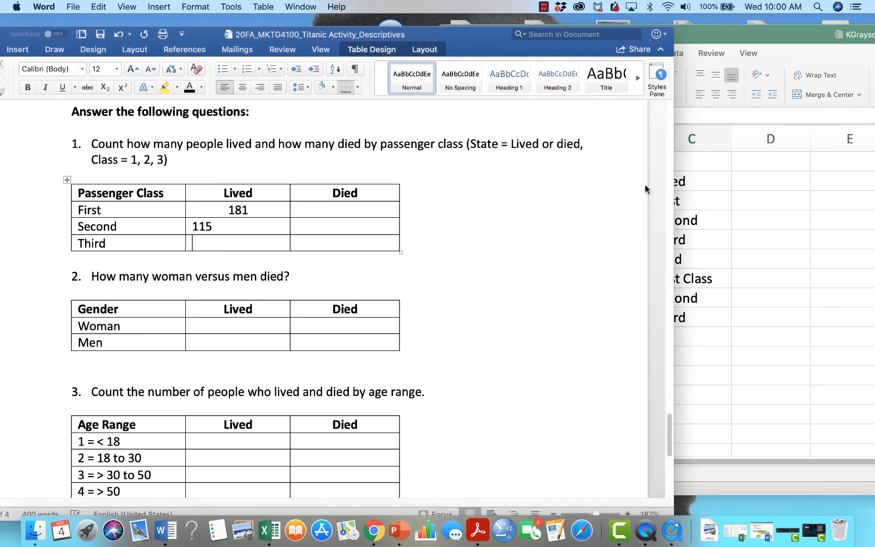
{"action": "left_click", "coordinate": [857, 197]}
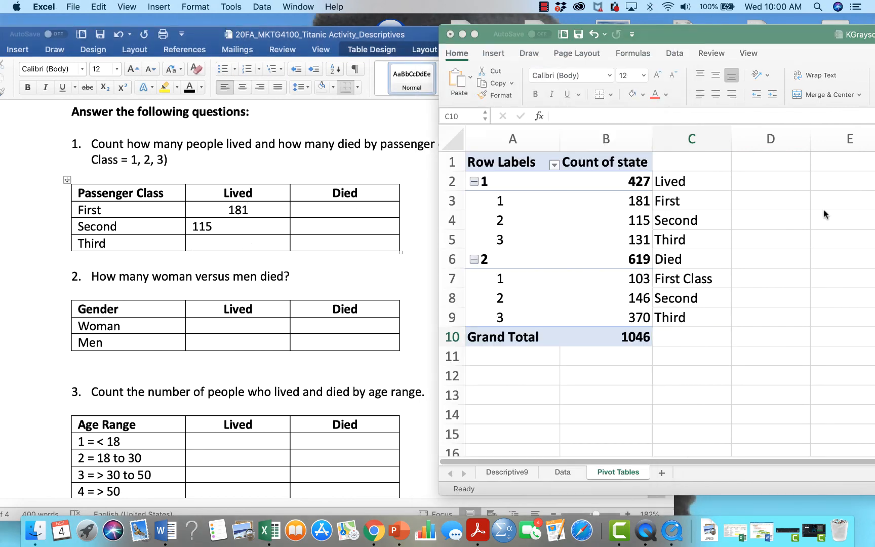
{"action": "left_click", "coordinate": [256, 243]}
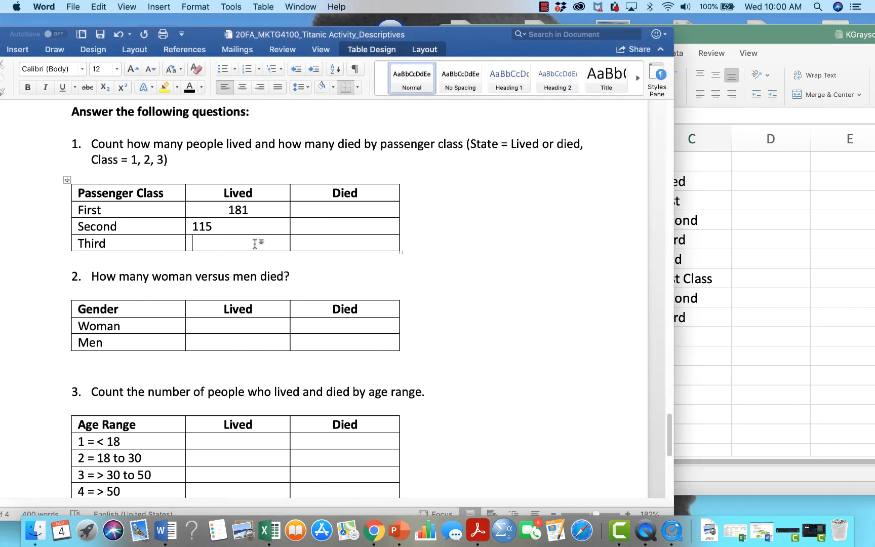
{"action": "type", "text": "1331"}
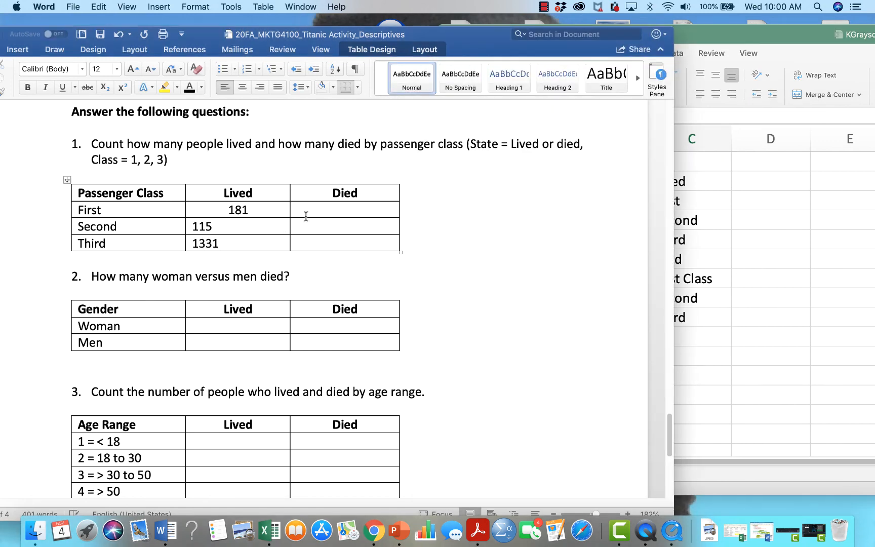
Switch to the Excel workbook, reposition its window and go to the column headers of the Data sheet
{"action": "left_click", "coordinate": [777, 219]}
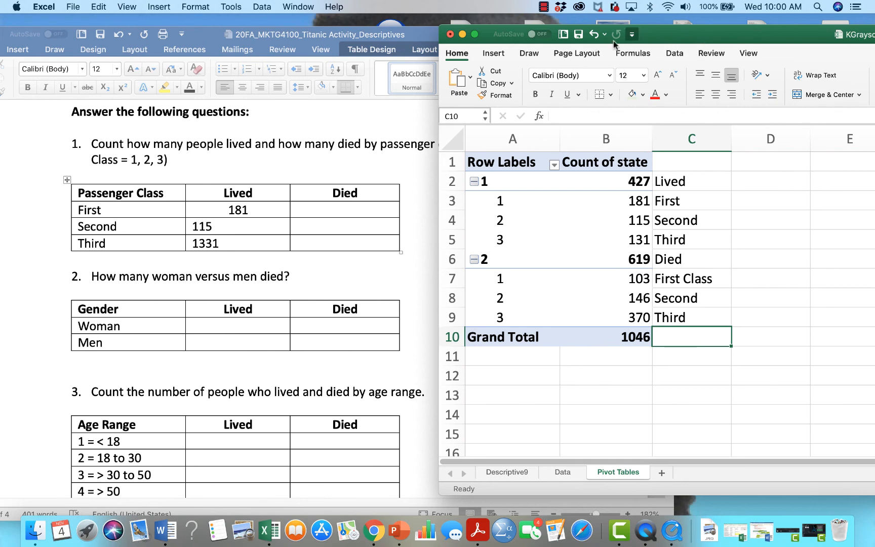
{"action": "left_click_drag", "start_coordinate": [686, 34], "coordinate": [417, 4]}
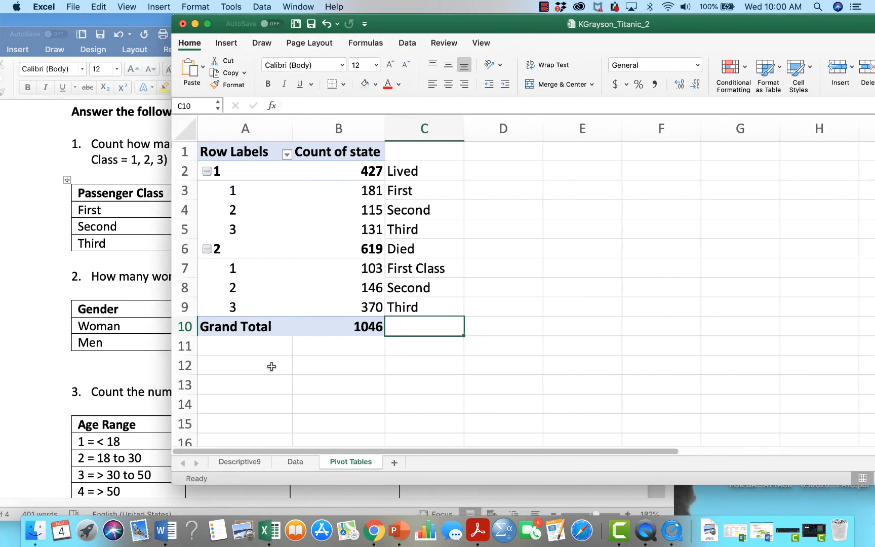
{"action": "left_click", "coordinate": [296, 462]}
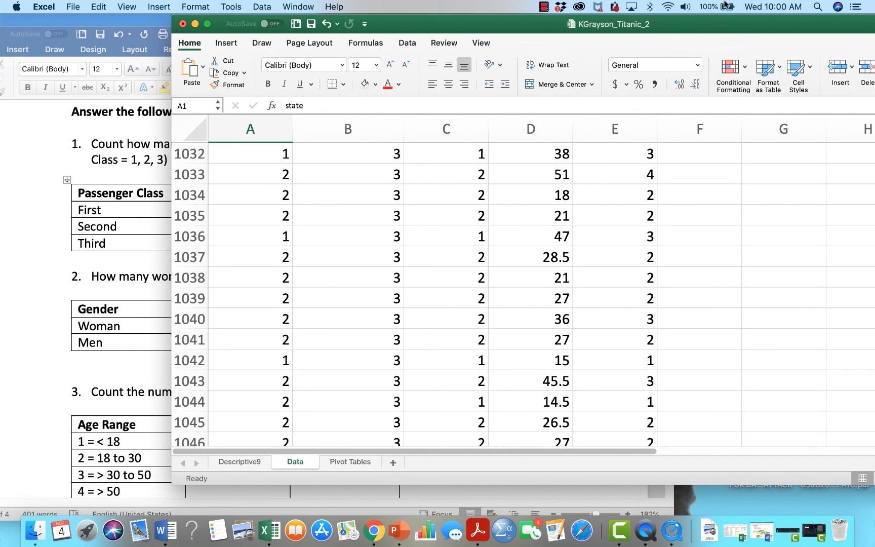
{"action": "left_click_drag", "start_coordinate": [706, 21], "coordinate": [512, 4]}
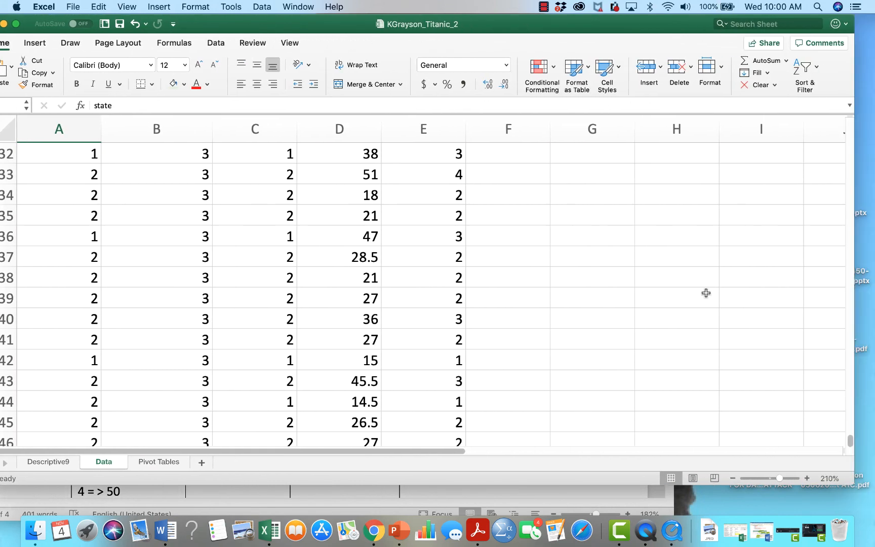
{"action": "left_click_drag", "start_coordinate": [850, 444], "coordinate": [824, 109]}
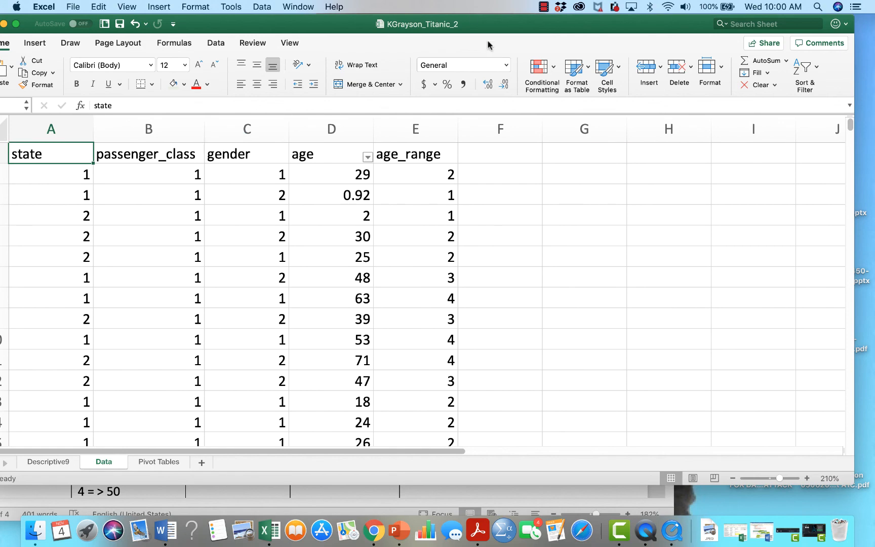
{"action": "left_click_drag", "start_coordinate": [522, 23], "coordinate": [591, 19]}
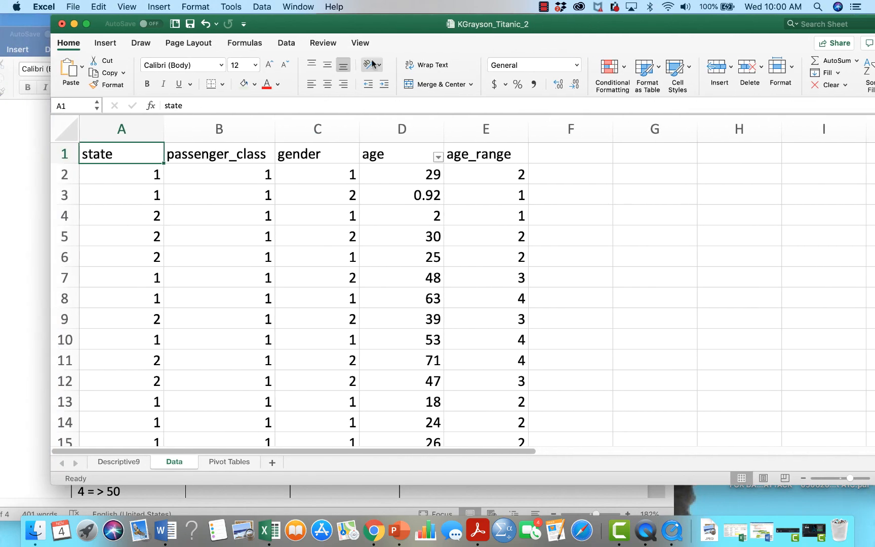
Create a second PivotTable from Data!$A$1:$E$1047, placed in cell E1 of the existing Pivot Tables worksheet
{"action": "left_click", "coordinate": [101, 45]}
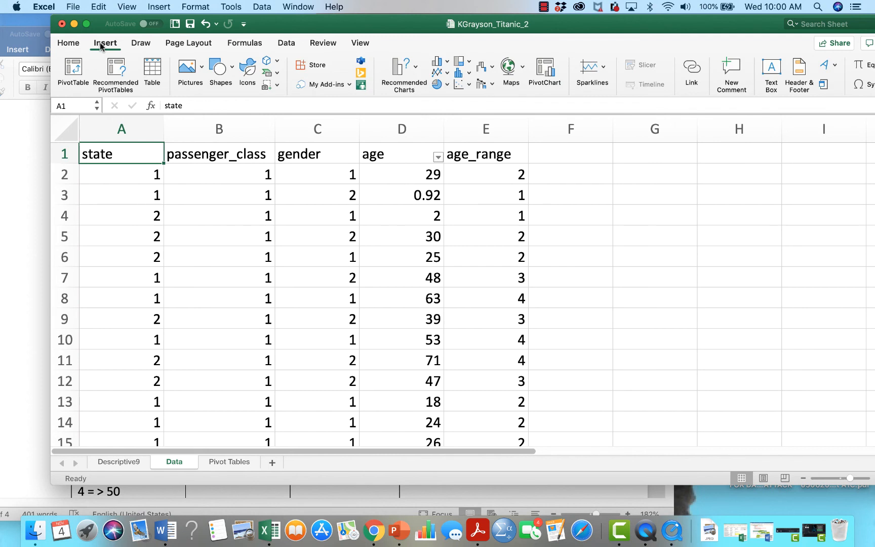
{"action": "left_click", "coordinate": [74, 71]}
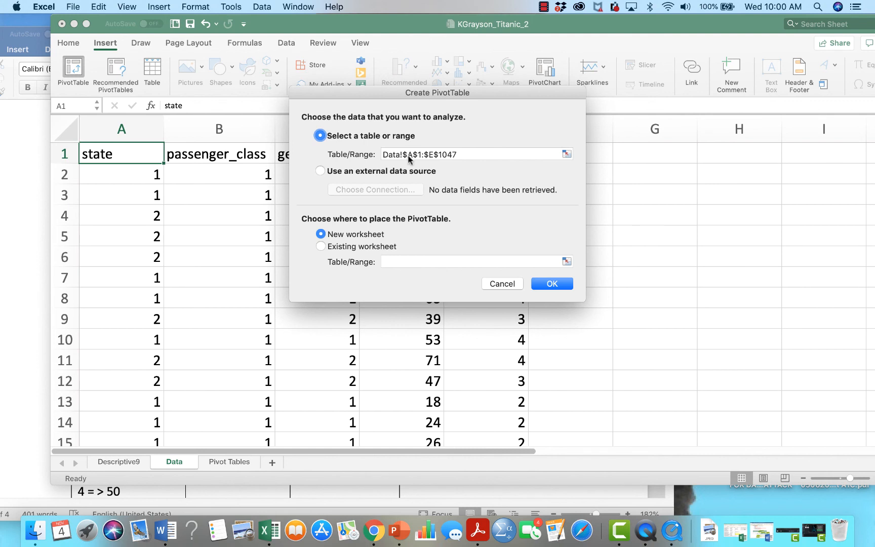
{"action": "left_click", "coordinate": [382, 246]}
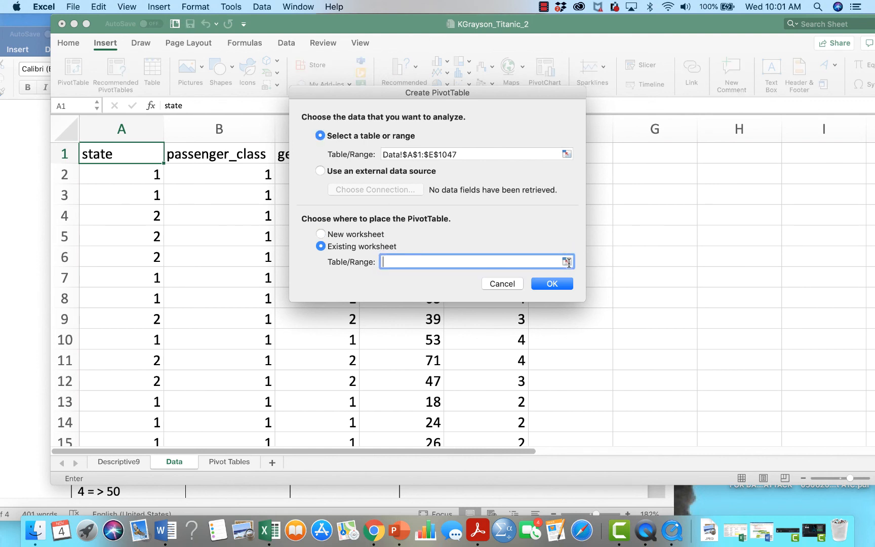
{"action": "left_click", "coordinate": [567, 261]}
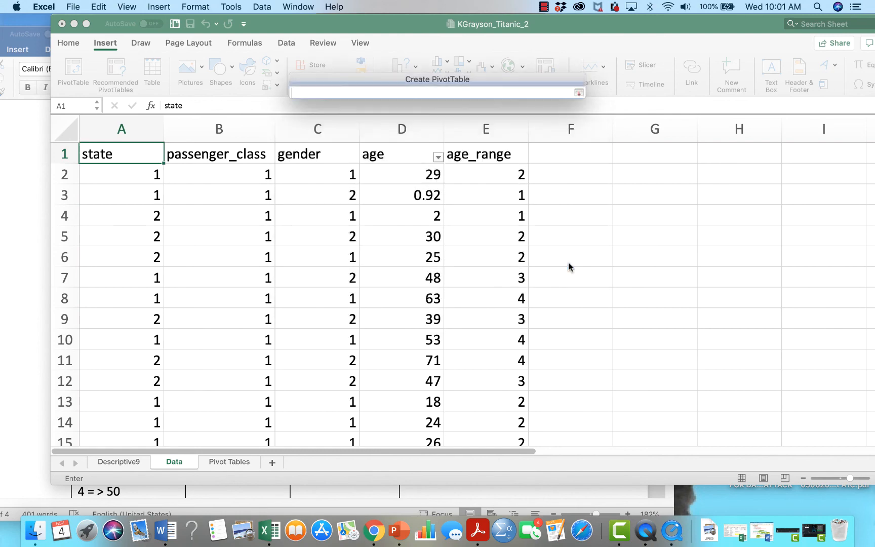
{"action": "left_click", "coordinate": [228, 461]}
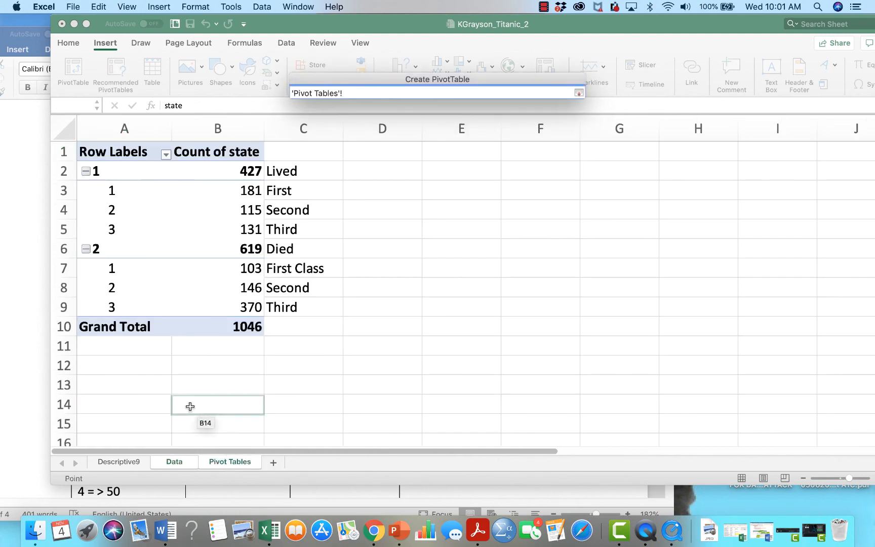
{"action": "left_click", "coordinate": [462, 153]}
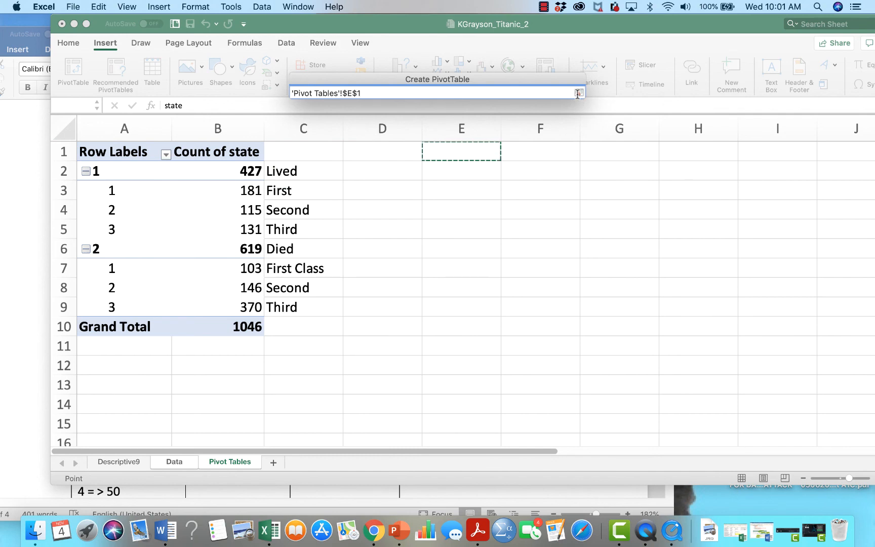
{"action": "left_click", "coordinate": [578, 94]}
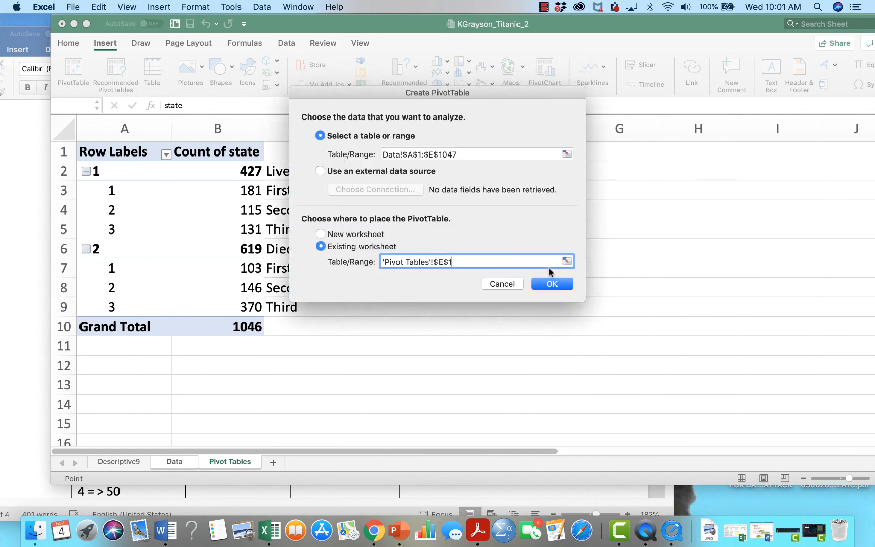
{"action": "left_click", "coordinate": [552, 284]}
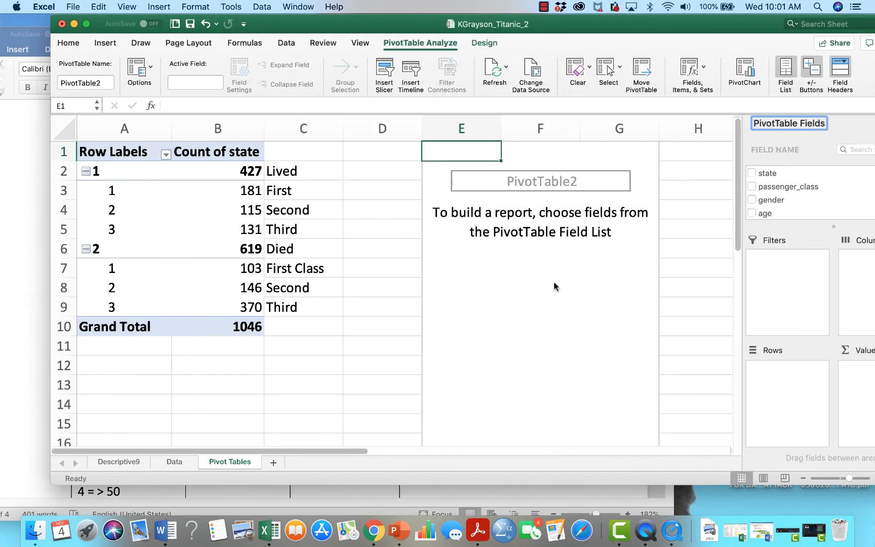
Use state as both the rows and the values of the new PivotTable, summarizing the values by Count
{"action": "left_click_drag", "start_coordinate": [702, 25], "coordinate": [612, 26]}
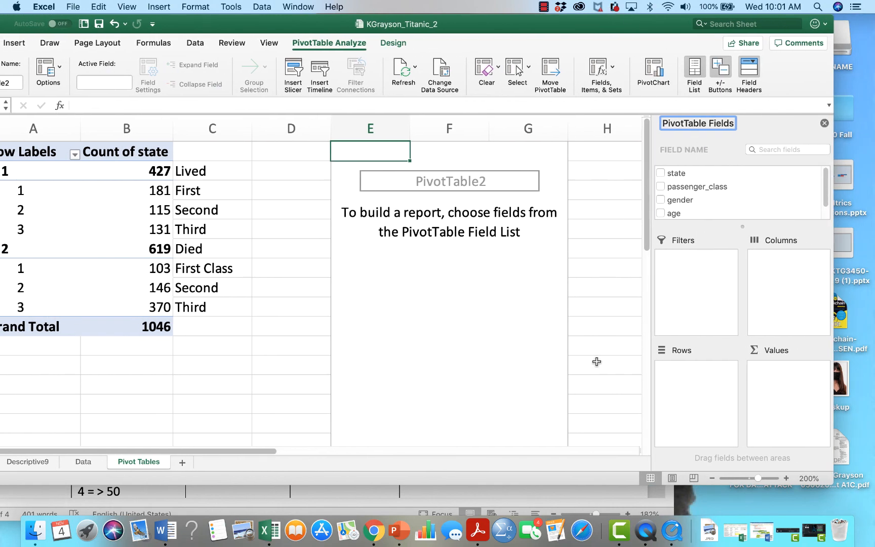
{"action": "left_click", "coordinate": [172, 531]}
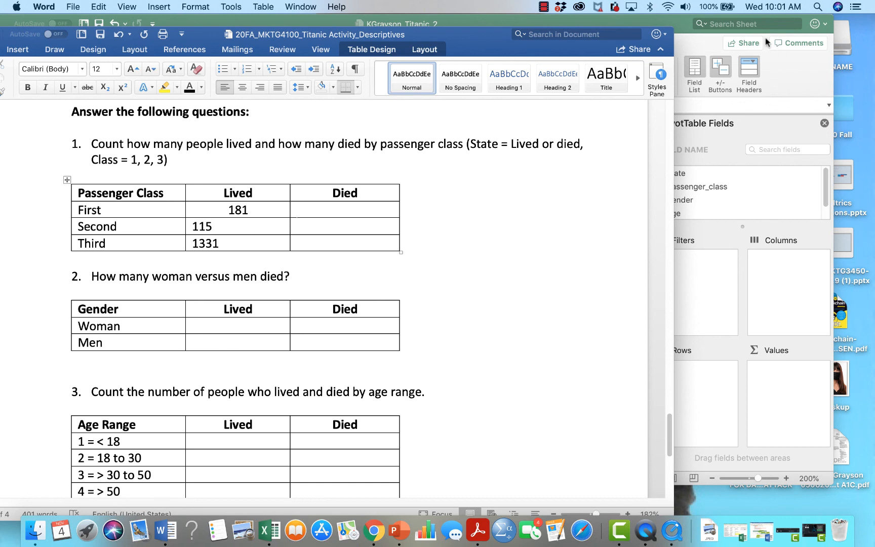
{"action": "left_click", "coordinate": [679, 25]}
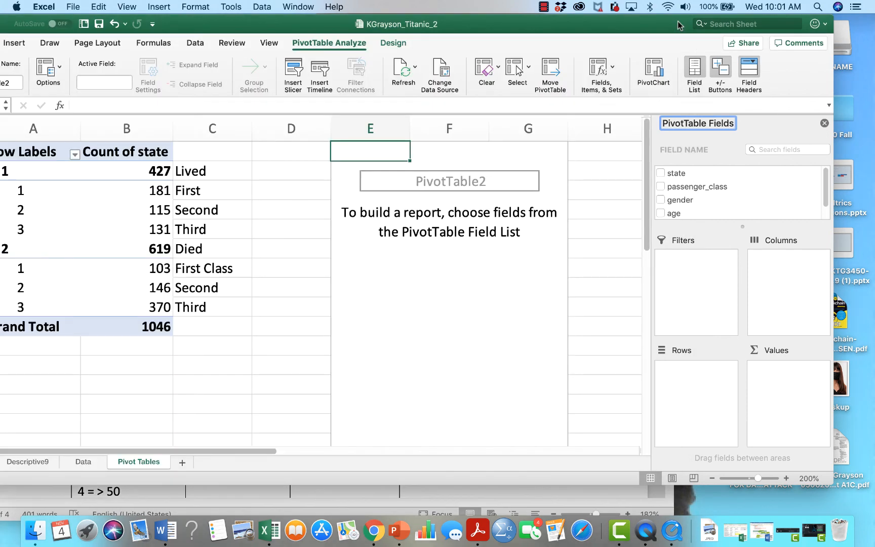
{"action": "left_click", "coordinate": [661, 174]}
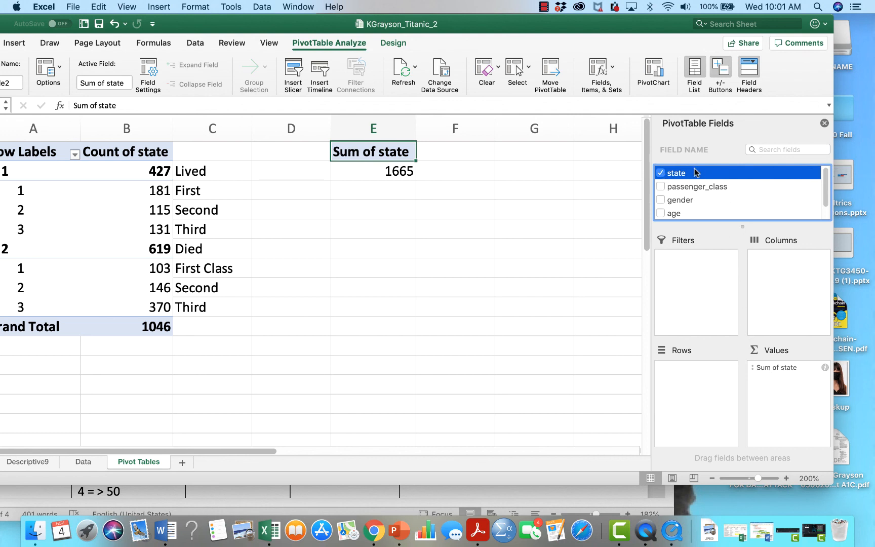
{"action": "left_click_drag", "start_coordinate": [685, 175], "coordinate": [699, 374]}
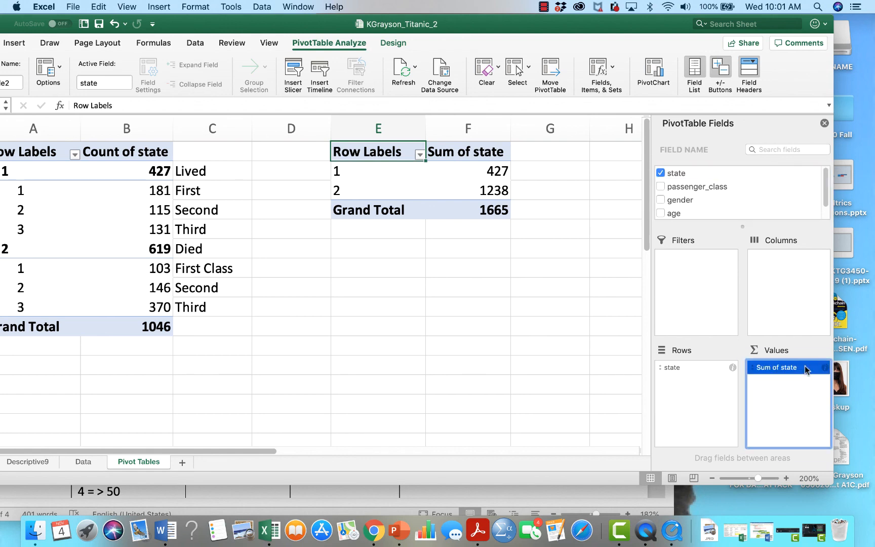
{"action": "left_click", "coordinate": [824, 367]}
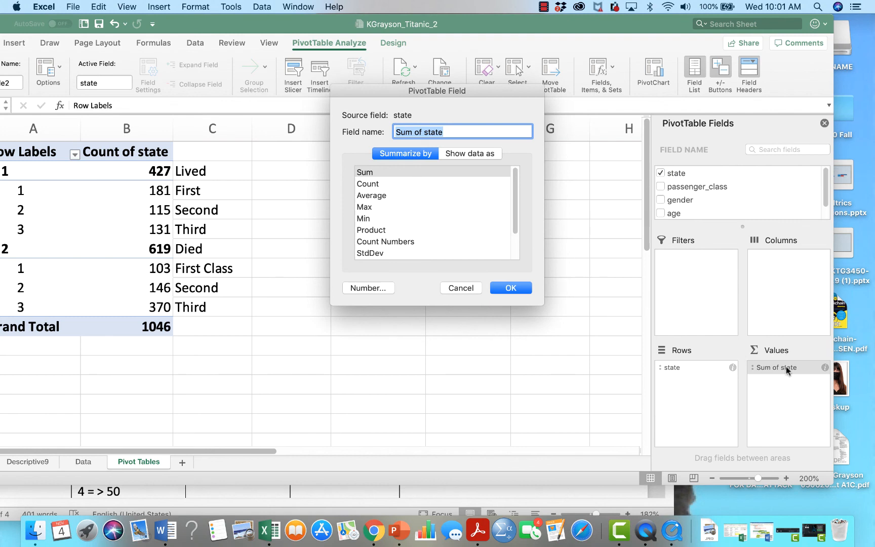
{"action": "left_click", "coordinate": [381, 184]}
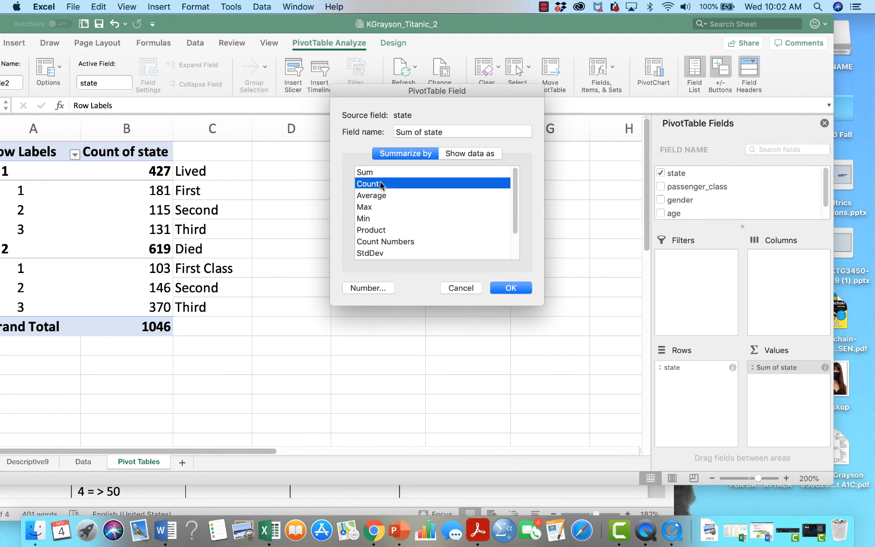
{"action": "left_click", "coordinate": [511, 288]}
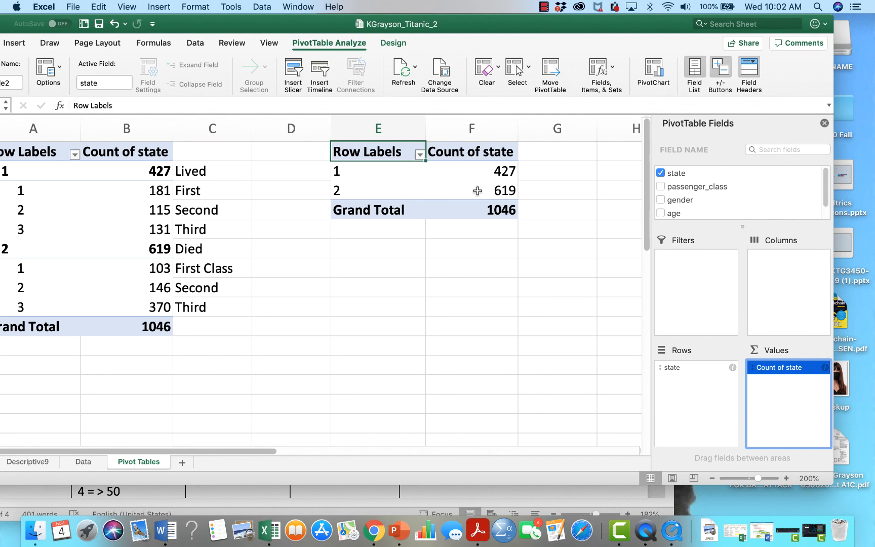
Add gender to the new PivotTable as a row field beneath state
{"action": "left_click", "coordinate": [661, 200]}
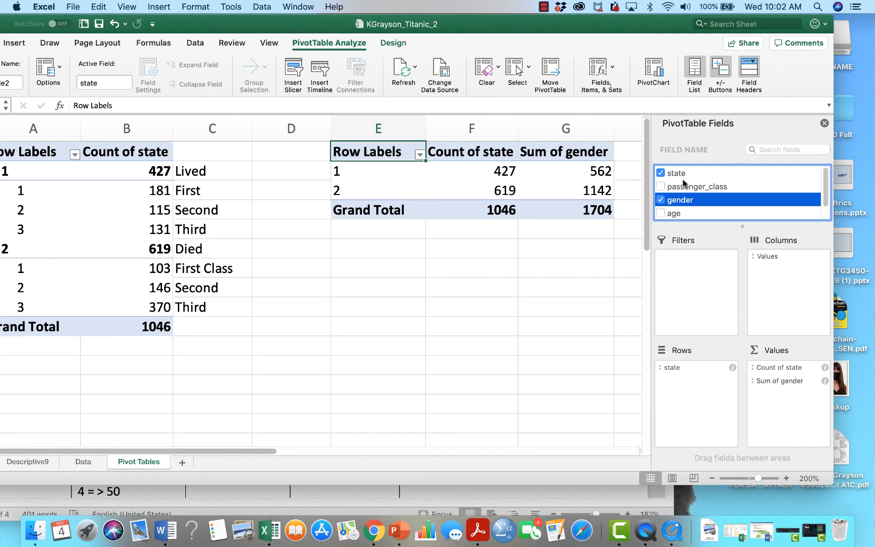
{"action": "left_click", "coordinate": [785, 379]}
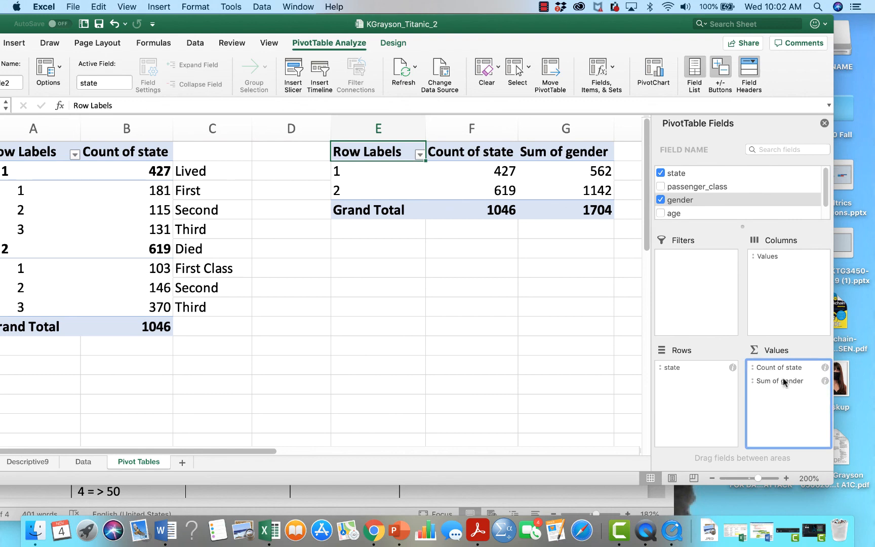
{"action": "left_click_drag", "start_coordinate": [783, 379], "coordinate": [702, 383]}
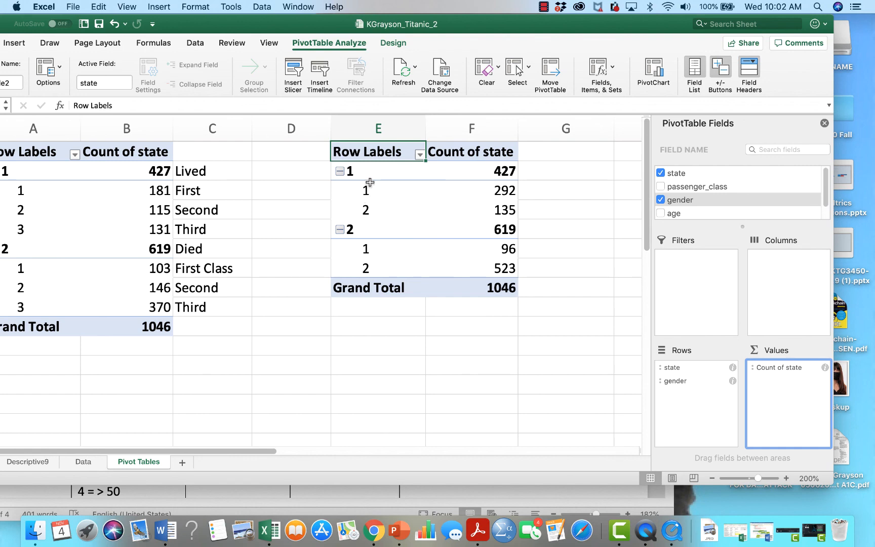
Label the state groups of the gender PivotTable as Lived in cell G2 and Died in cell G5
{"action": "left_click", "coordinate": [556, 170]}
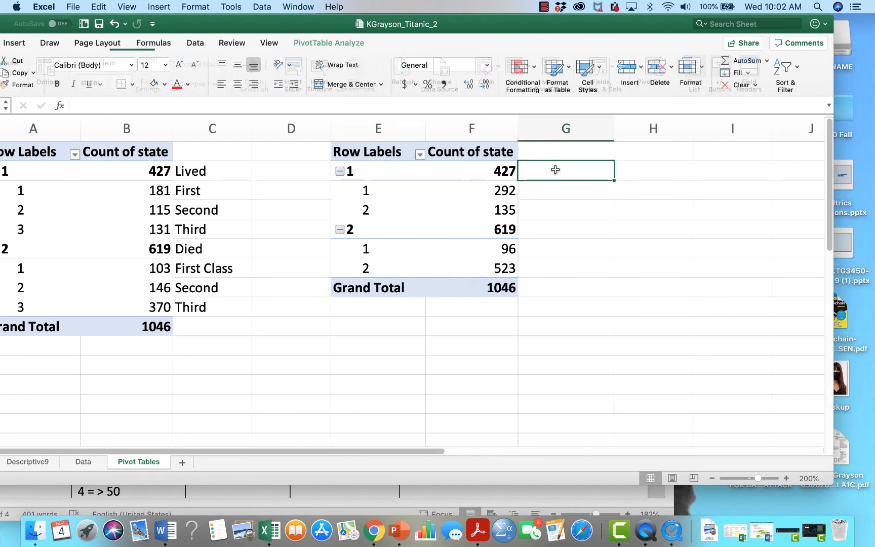
{"action": "type", "text": "Lived"}
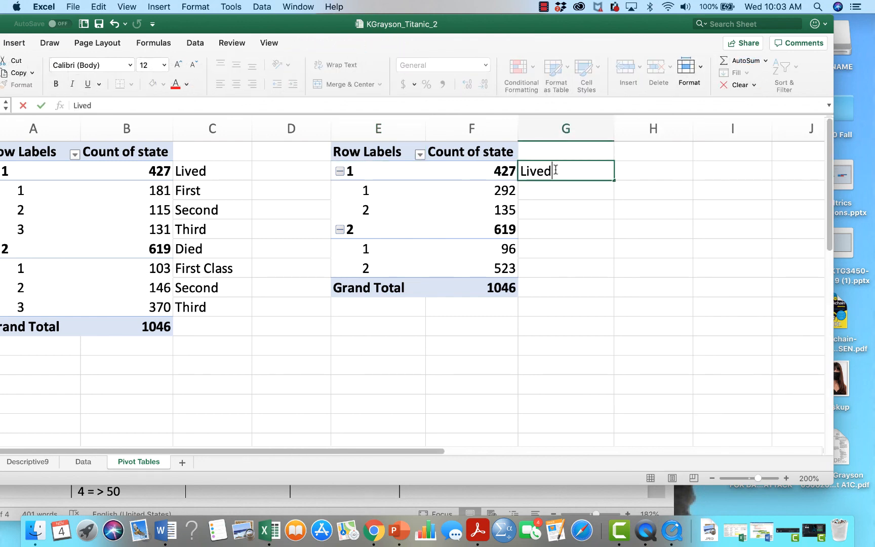
{"action": "key", "text": "Return"}
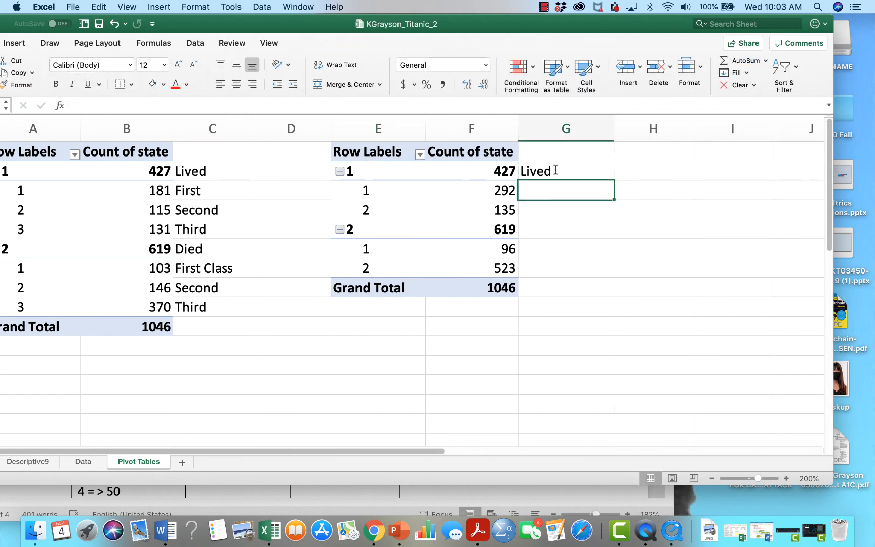
{"action": "key", "text": "Down"}
{"action": "key", "text": "Down"}
{"action": "key", "text": "Down"}
{"action": "key", "text": "Up"}
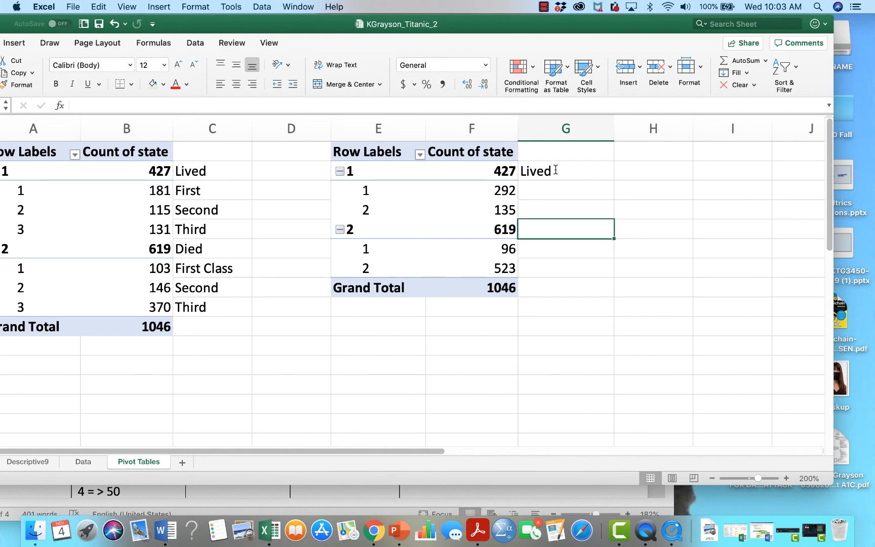
{"action": "type", "text": "Died"}
{"action": "key", "text": "Return"}
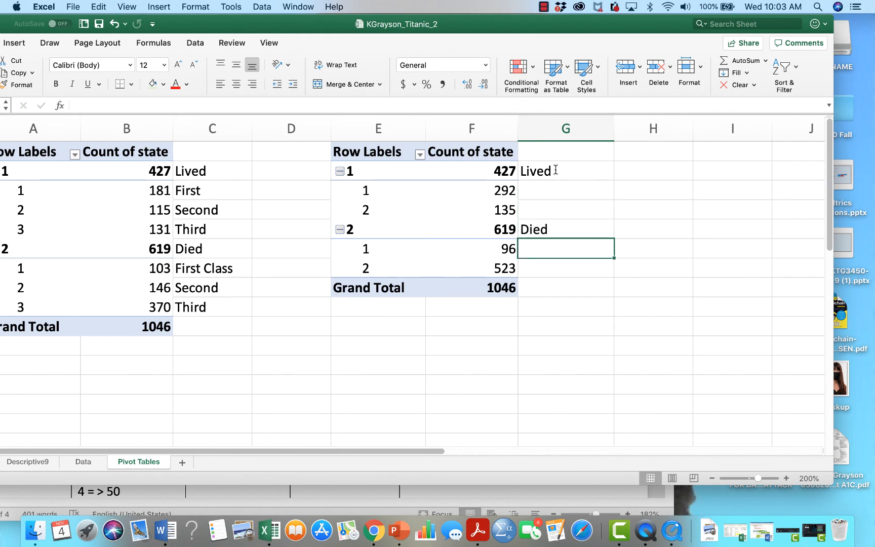
Label the gender rows under Lived as Female in cell G3 and Male in cell G4
{"action": "key", "text": "Up"}
{"action": "key", "text": "Up"}
{"action": "key", "text": "Up"}
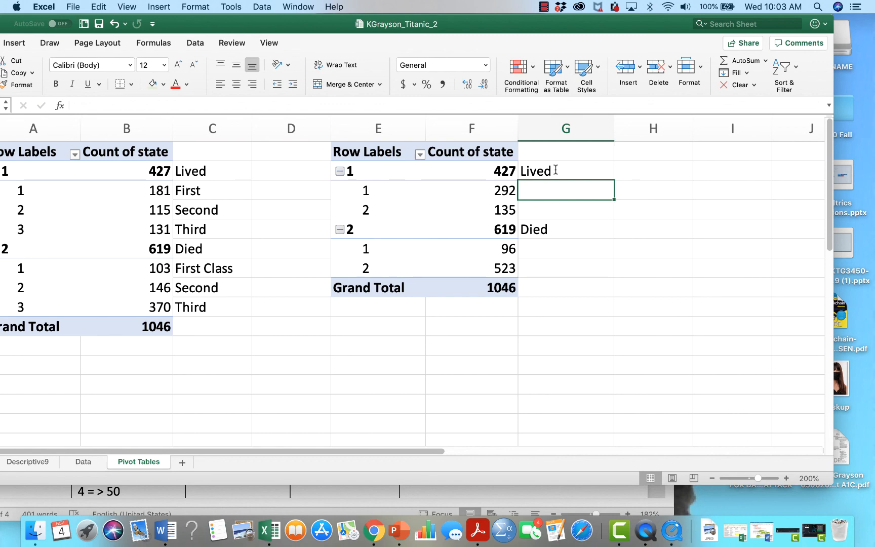
{"action": "type", "text": "Femals"}
{"action": "key", "text": "BackSpace"}
{"action": "type", "text": "e"}
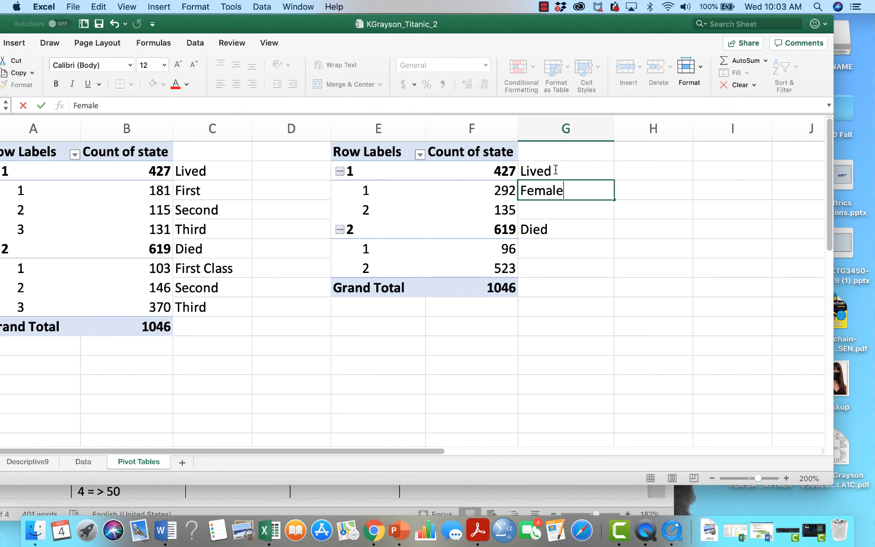
{"action": "key", "text": "Return"}
{"action": "type", "text": "Male"}
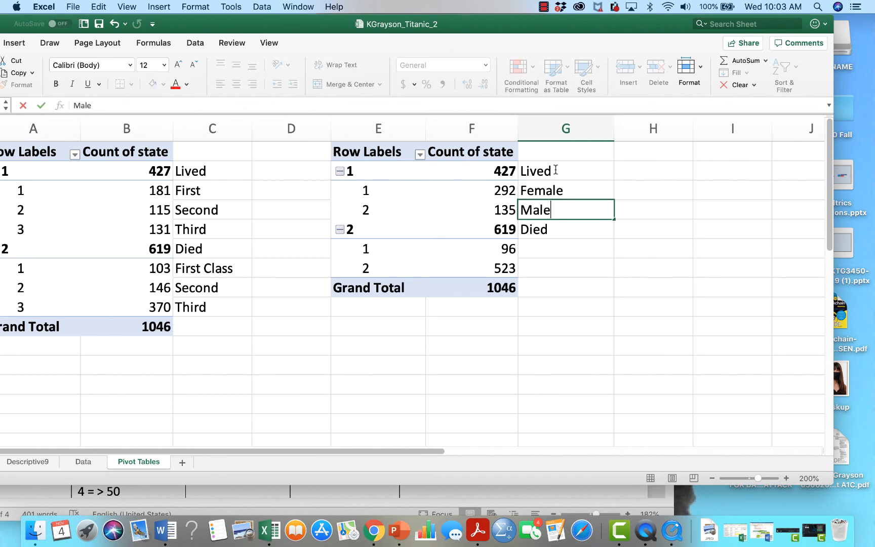
{"action": "key", "text": "Return"}
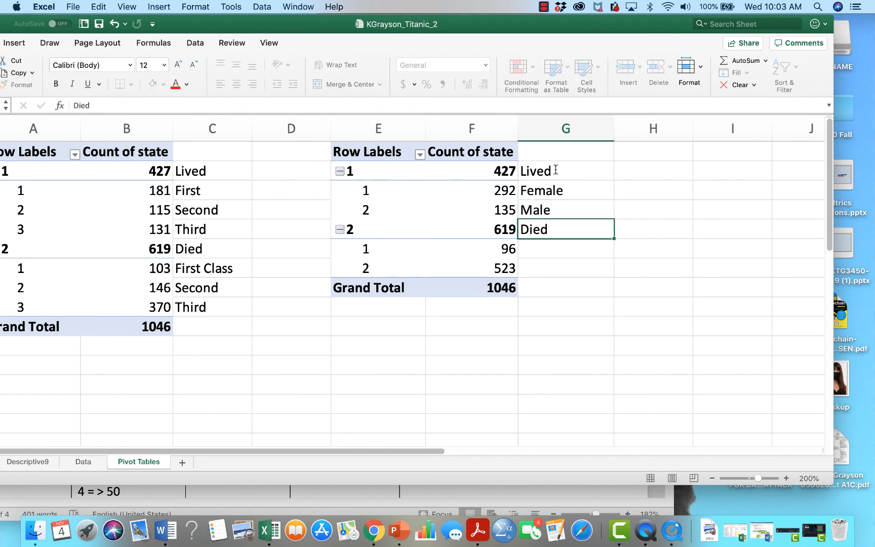
Label the gender rows under Died as Female in cell G6 and Male in cell G7
{"action": "key", "text": "Return"}
{"action": "type", "text": "Fe"}
{"action": "key", "text": "BackSpace"}
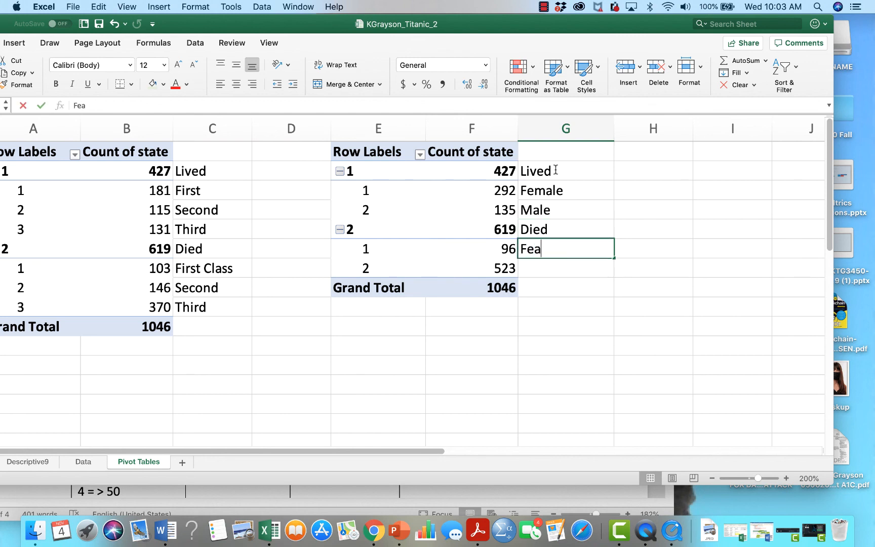
{"action": "type", "text": "male"}
{"action": "key", "text": "Return"}
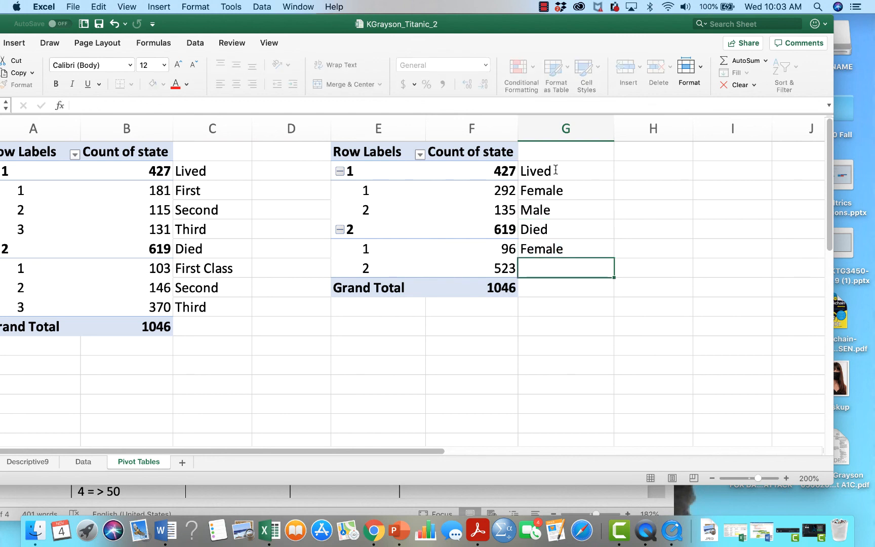
{"action": "type", "text": "Male"}
{"action": "key", "text": "Return"}
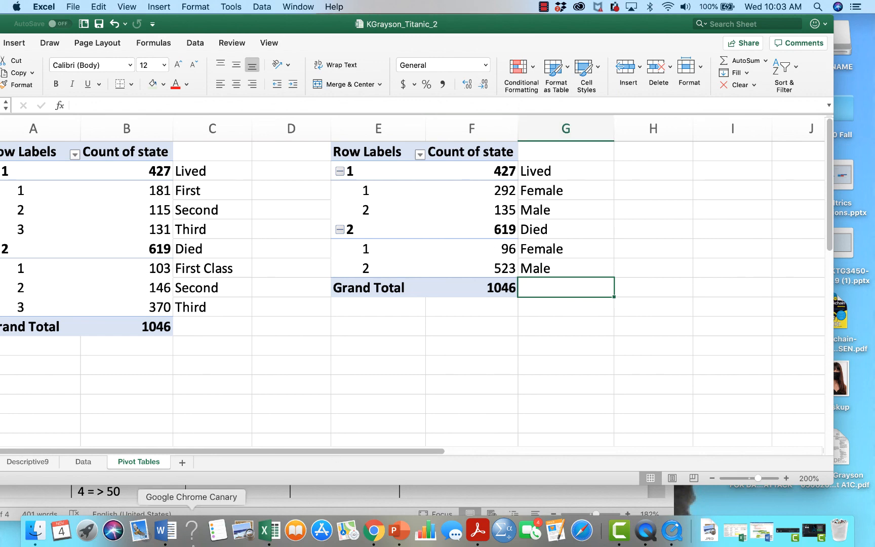
Review the class, gender and age range questions in the Word assignment against the coded columns on the Data sheet in Excel
{"action": "left_click", "coordinate": [255, 506]}
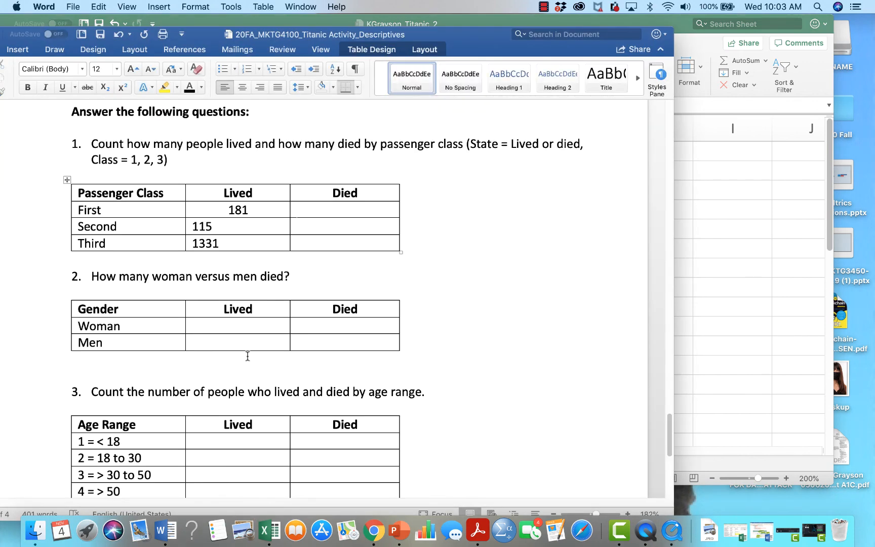
{"action": "left_click", "coordinate": [256, 326]}
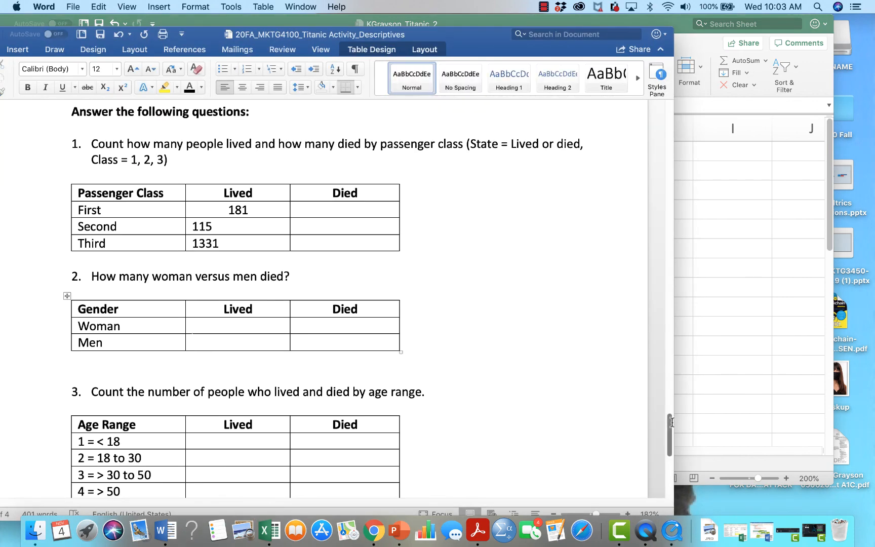
{"action": "mouse_move", "coordinate": [670, 422]}
{"action": "left_mouse_down"}
{"action": "mouse_move", "coordinate": [665, 457]}
{"action": "mouse_move", "coordinate": [667, 432]}
{"action": "left_mouse_up"}
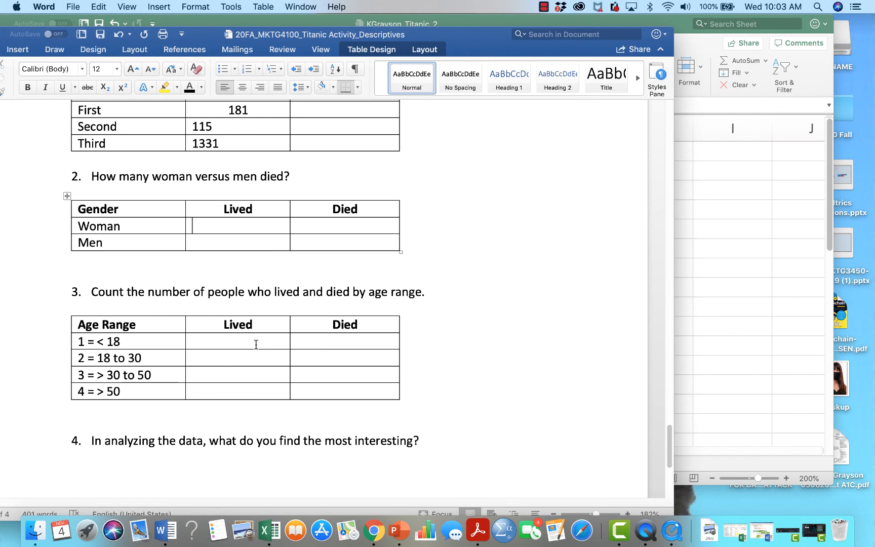
{"action": "left_click", "coordinate": [715, 222]}
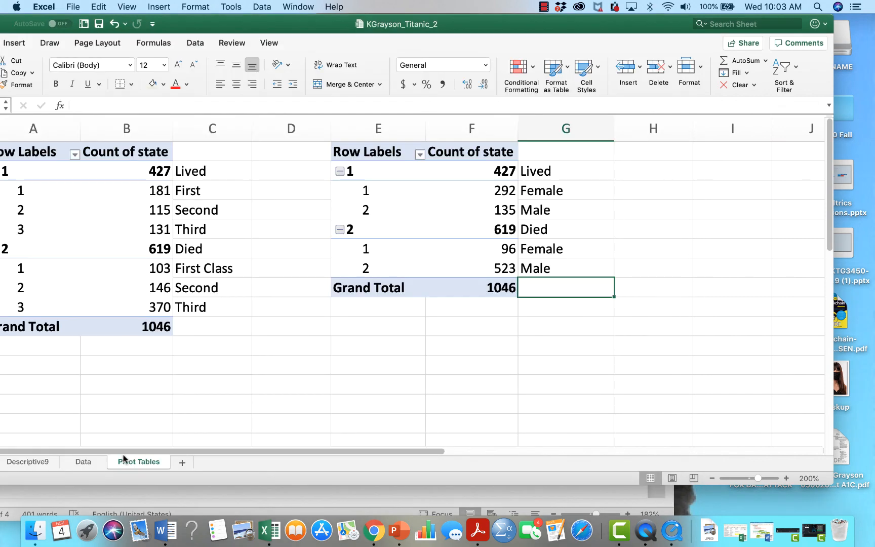
{"action": "left_click", "coordinate": [89, 463]}
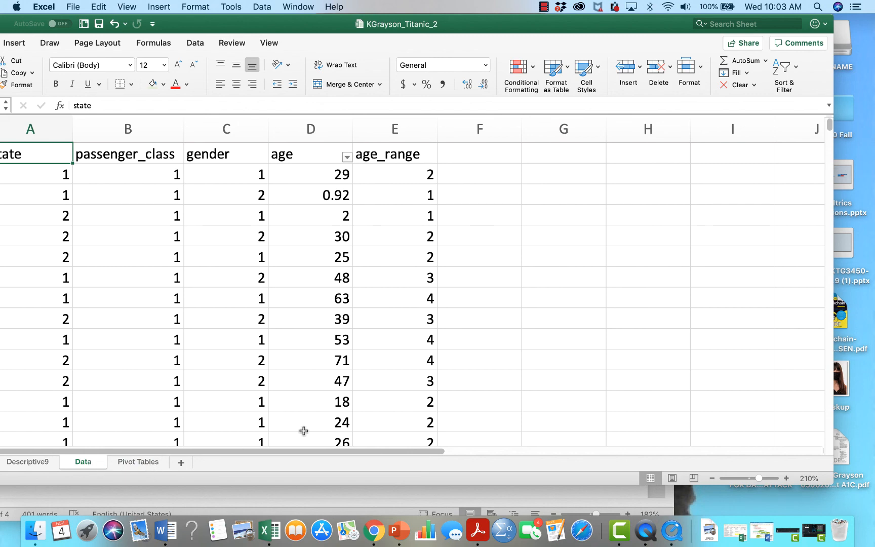
{"action": "left_click", "coordinate": [330, 490]}
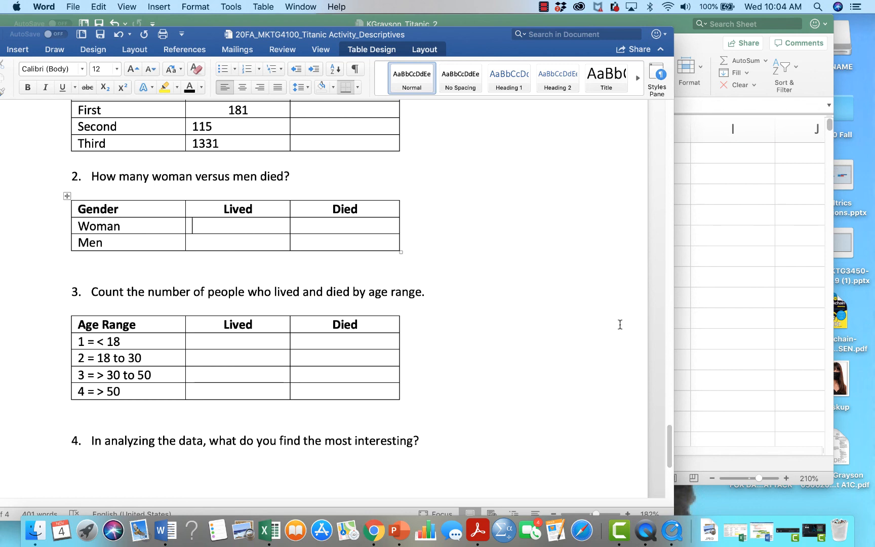
{"action": "left_click", "coordinate": [701, 259]}
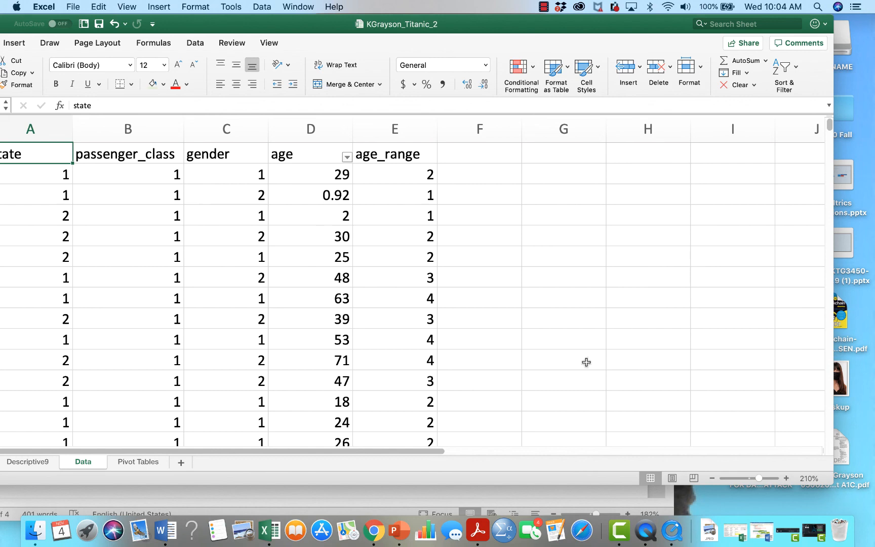
{"action": "left_click", "coordinate": [165, 531]}
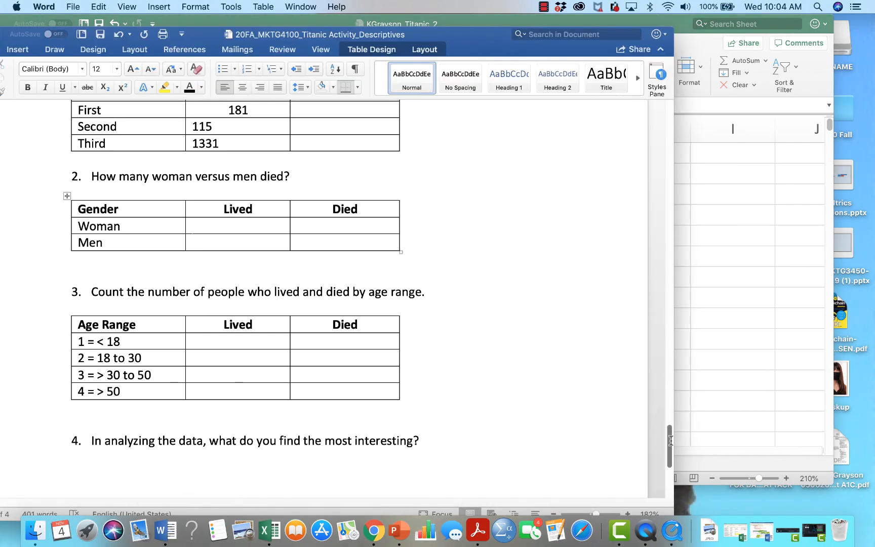
{"action": "mouse_move", "coordinate": [670, 440]}
{"action": "left_mouse_down"}
{"action": "mouse_move", "coordinate": [672, 469]}
{"action": "mouse_move", "coordinate": [675, 416]}
{"action": "mouse_move", "coordinate": [674, 429]}
{"action": "left_mouse_up"}
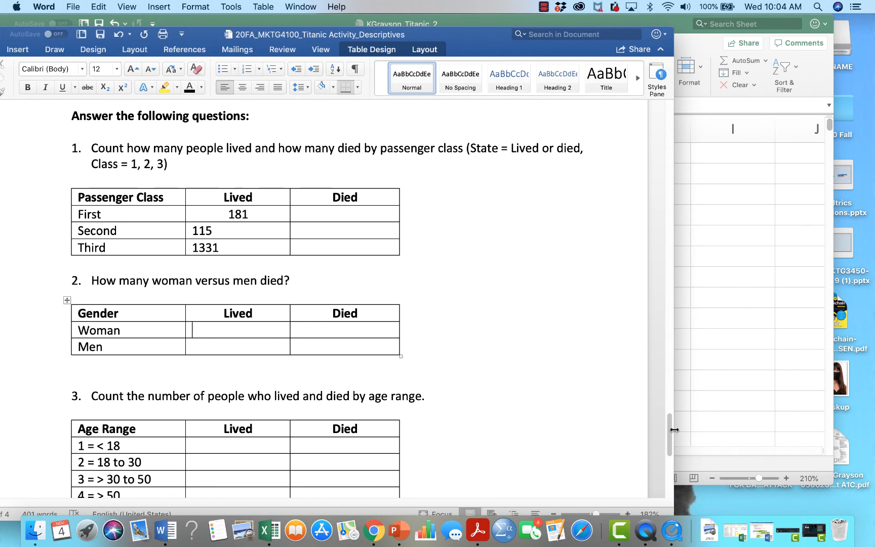
{"action": "left_click", "coordinate": [754, 334]}
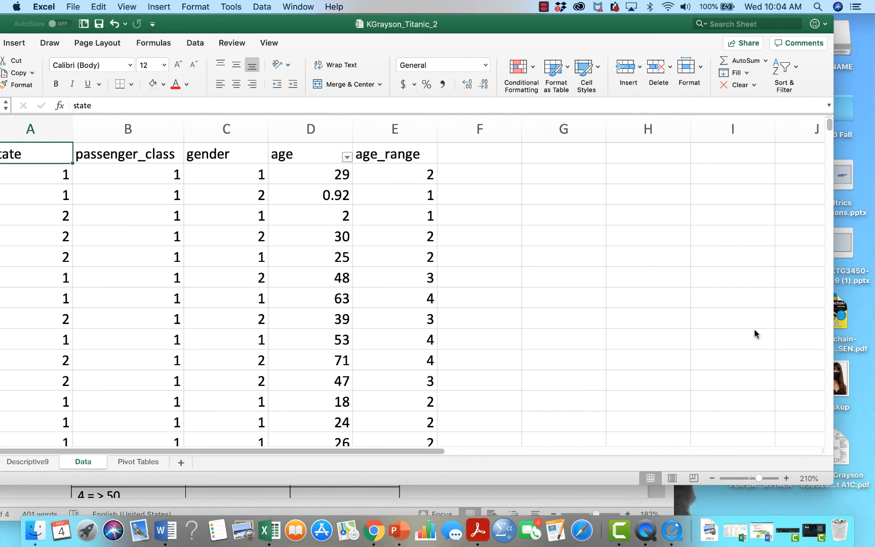